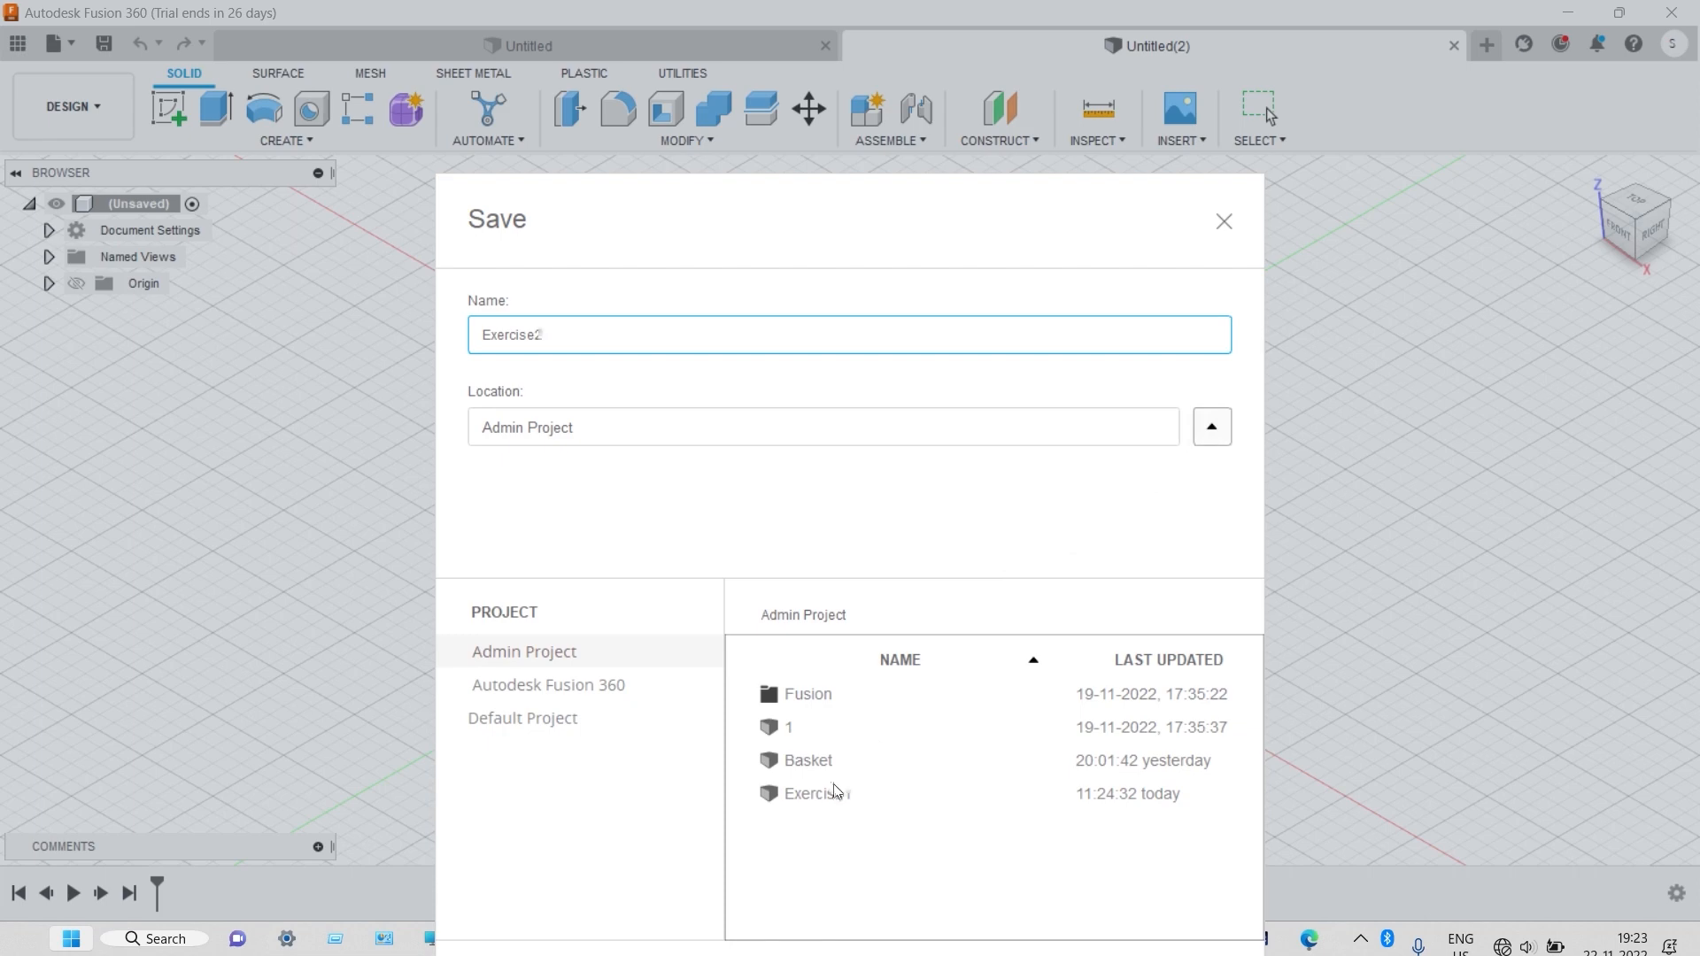
Step: Choose the Fusion folder in Admin Project as the save location for Exercise2
{"action": "left_click", "coordinate": [827, 695]}
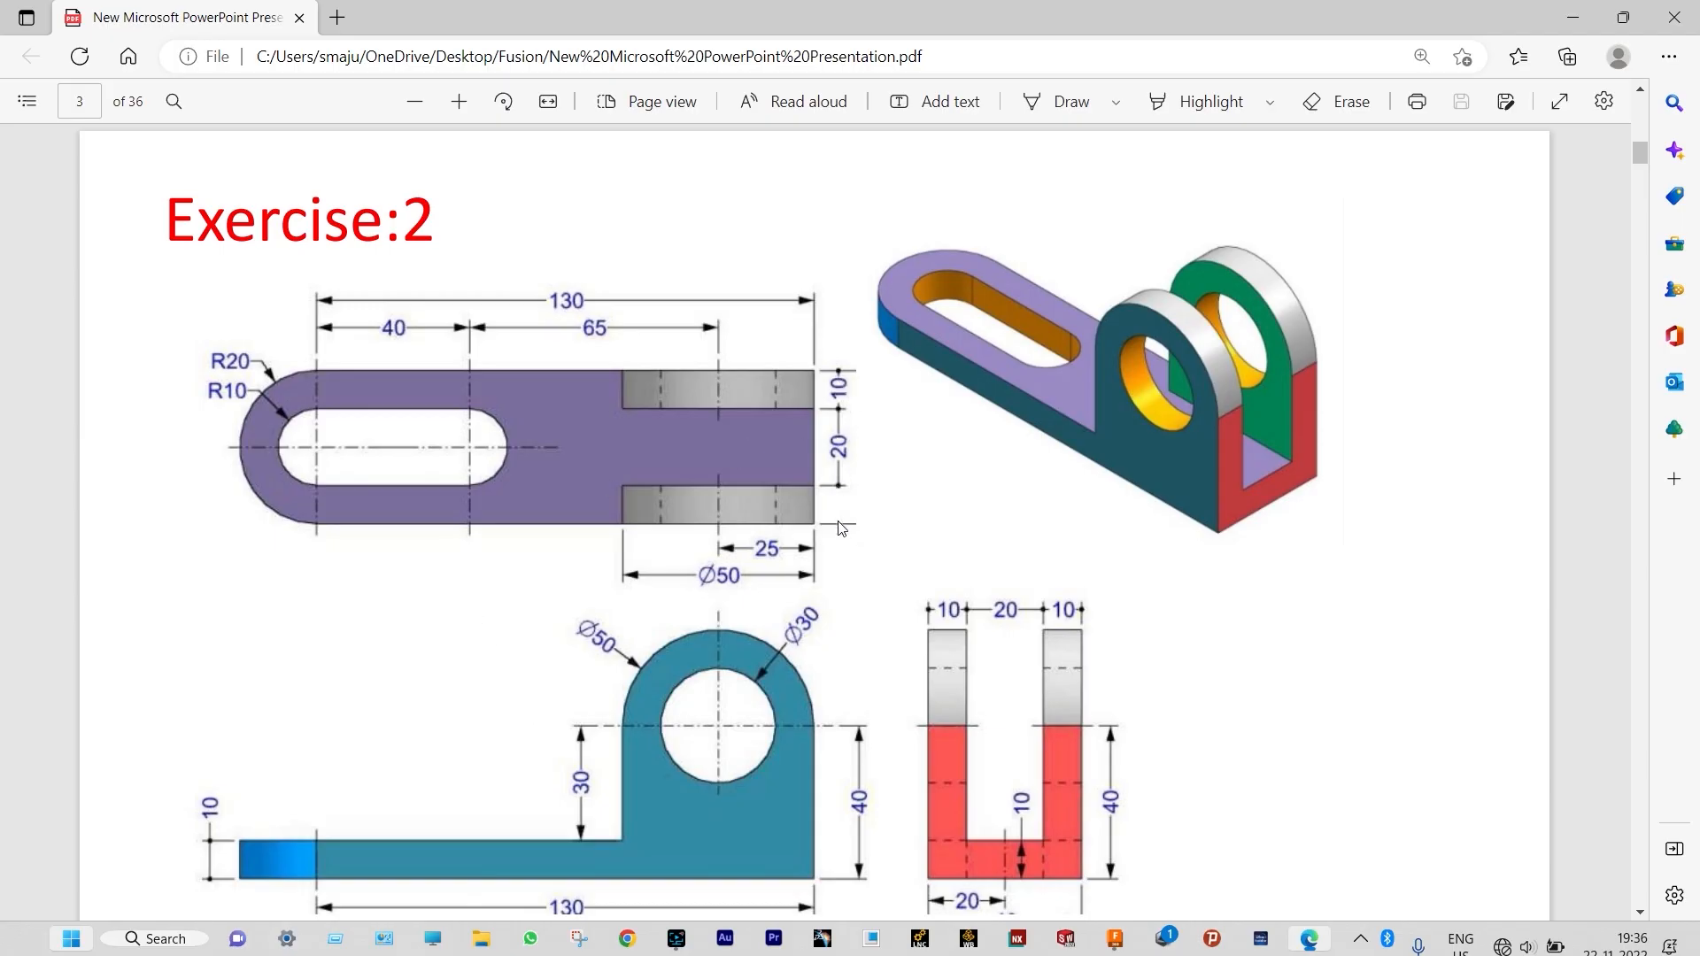
Step: Switch to Fusion 360 and sketch a two-point rectangle about 40 mm high, with one corner at the origin
{"action": "left_click", "coordinate": [1565, 24]}
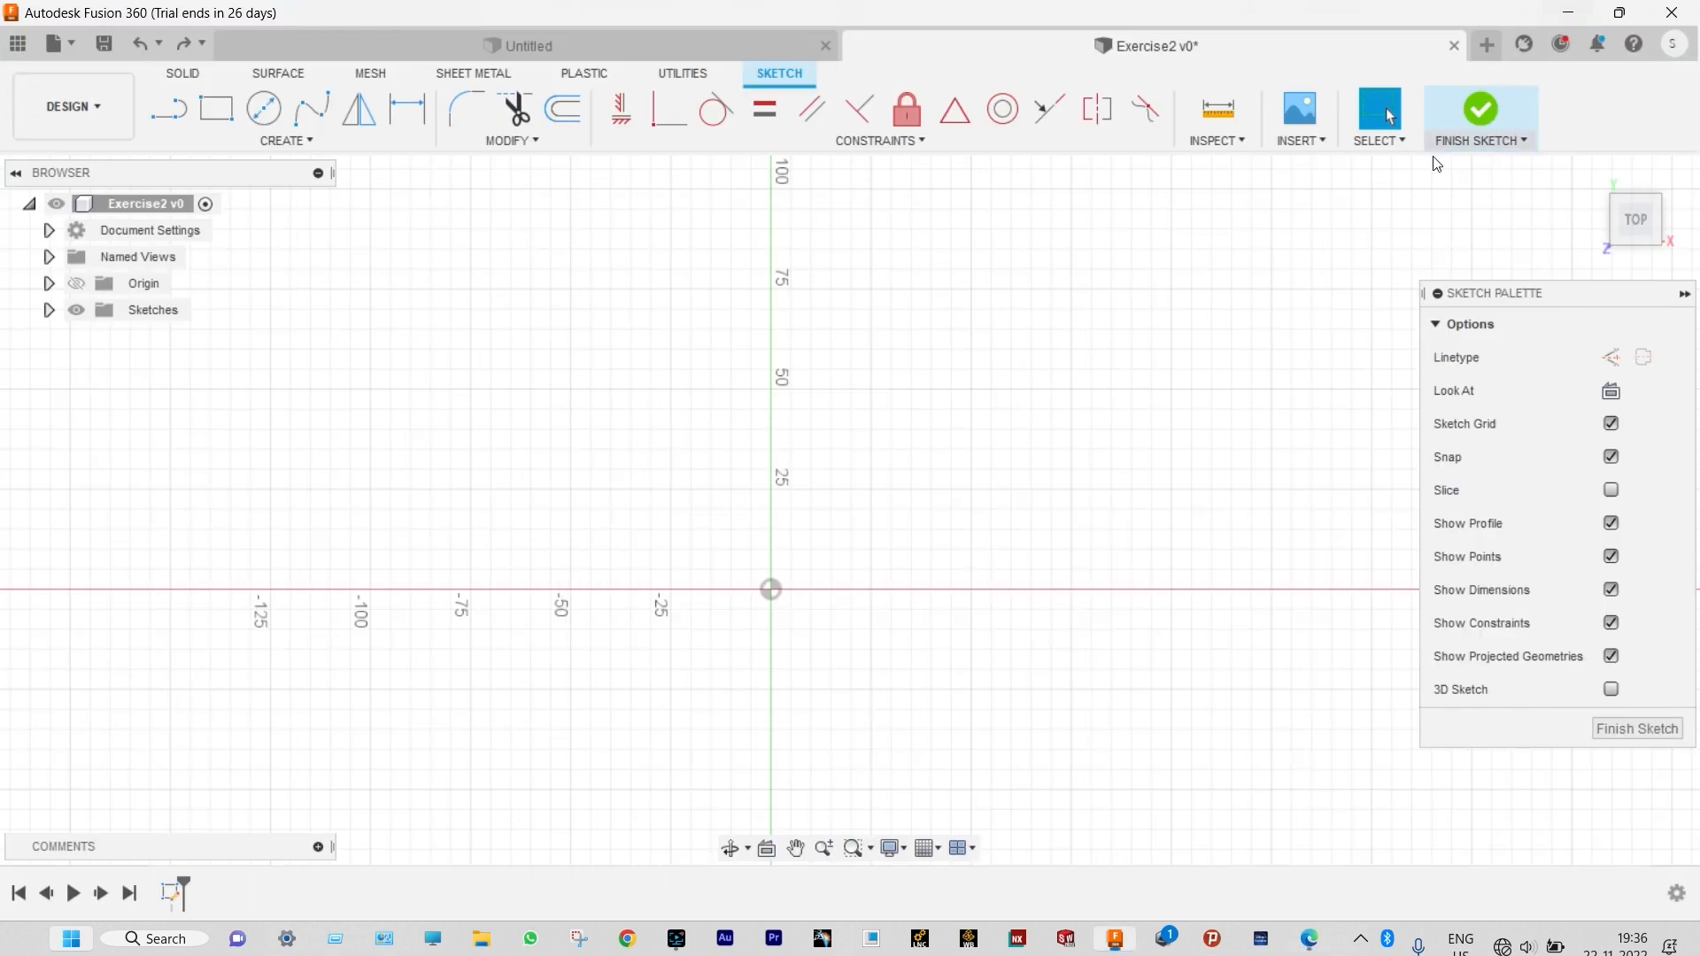
{"action": "left_click", "coordinate": [216, 109]}
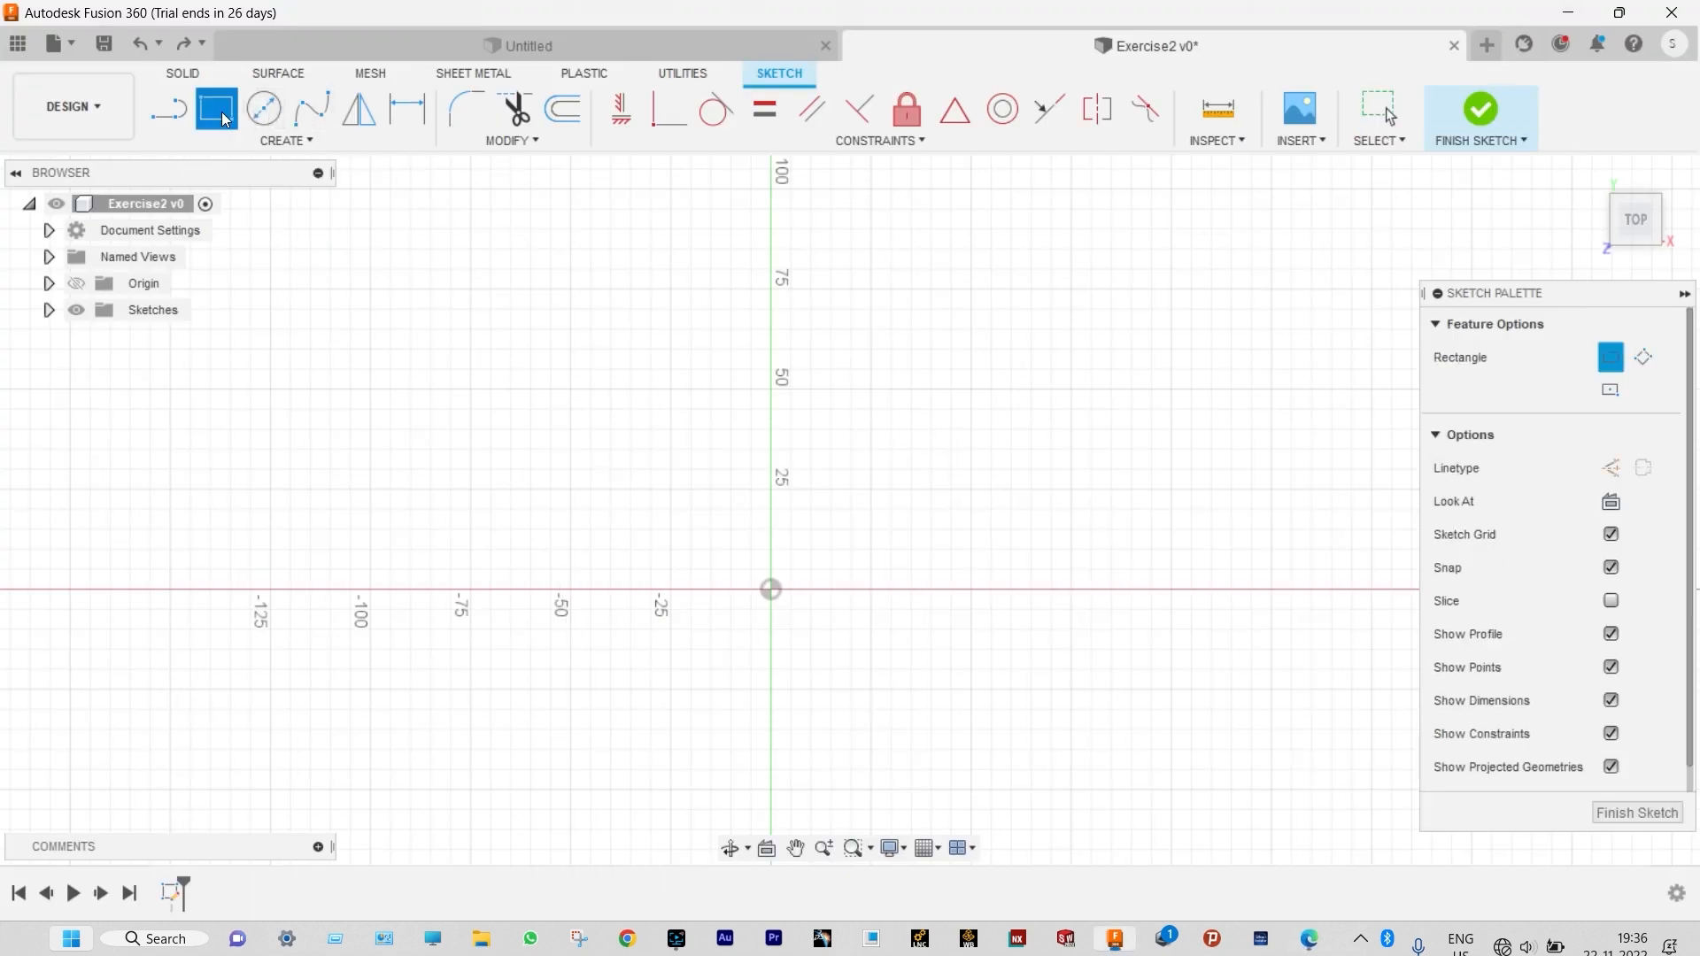
{"action": "left_click", "coordinate": [770, 590]}
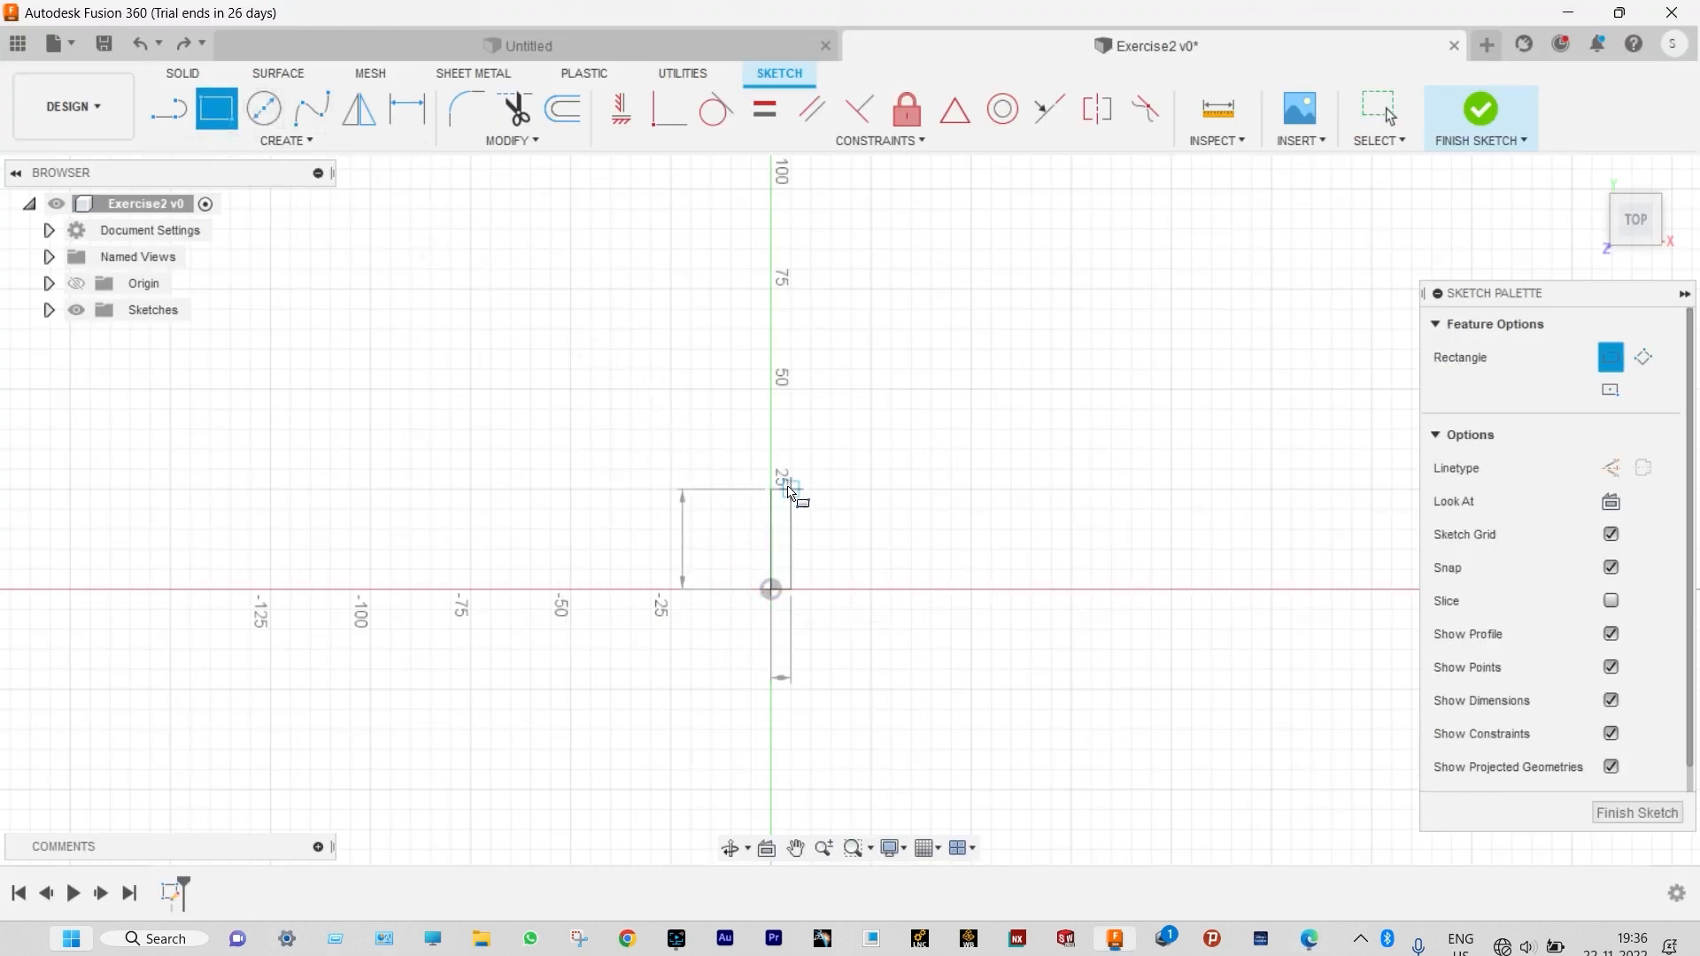
{"action": "left_click", "coordinate": [1151, 429]}
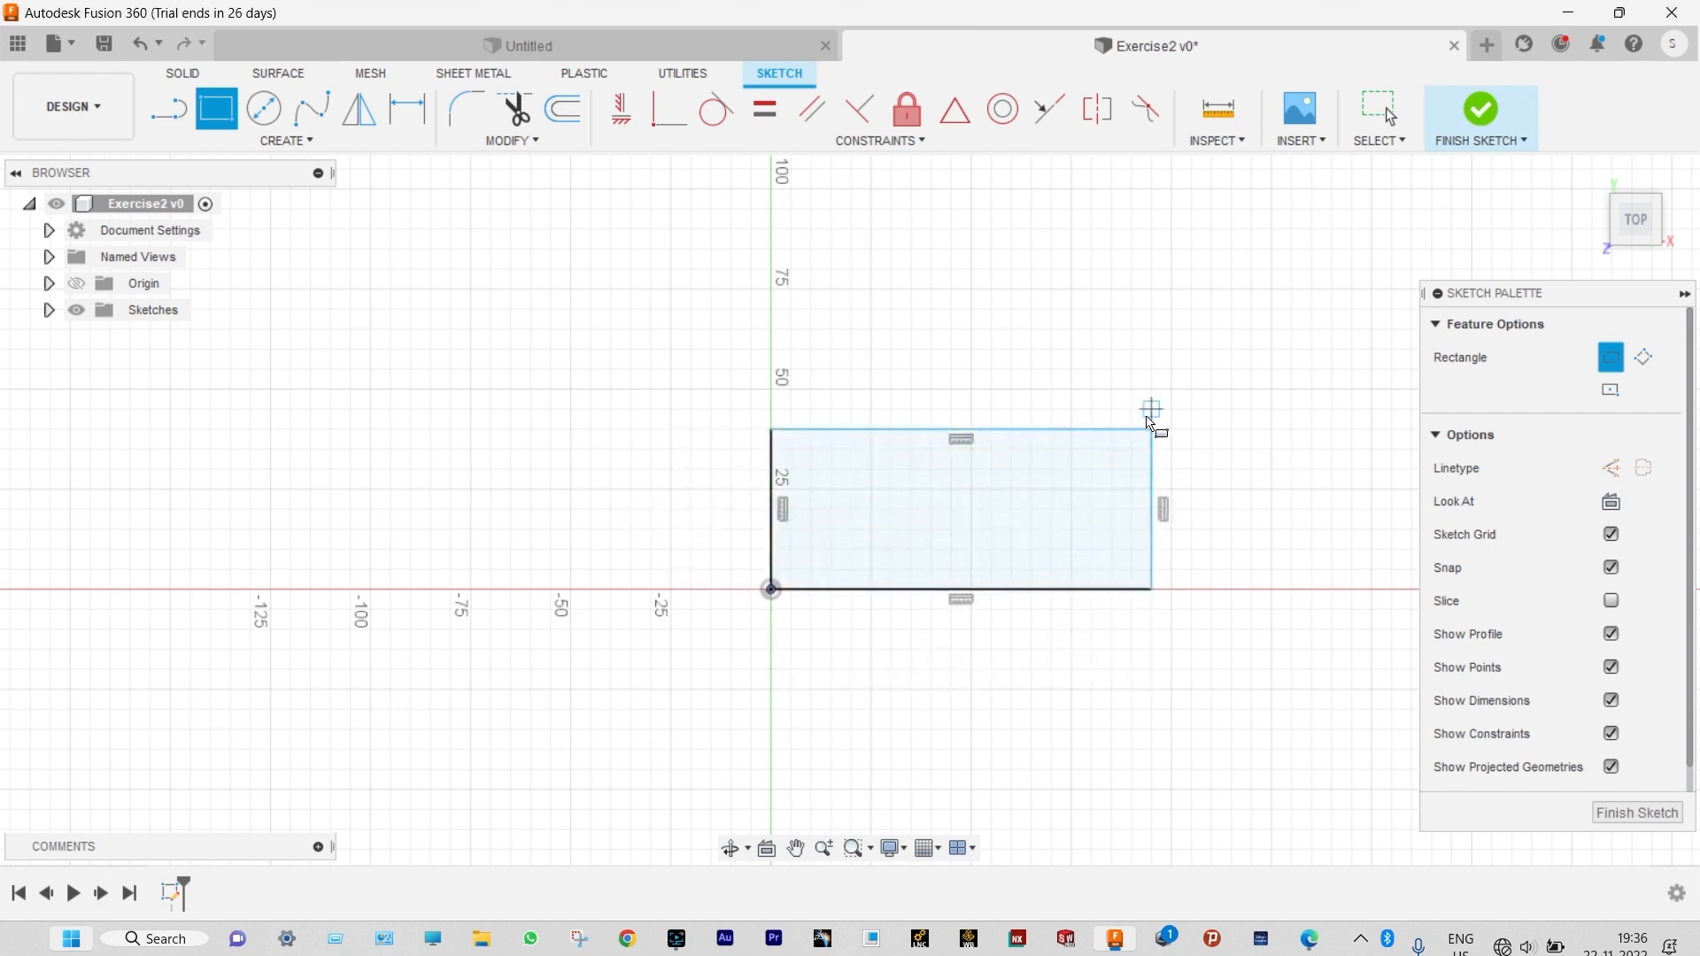
Step: Dimension the rectangle 130 mm long and 40 mm high, and finish the sketch
{"action": "left_click", "coordinate": [408, 109]}
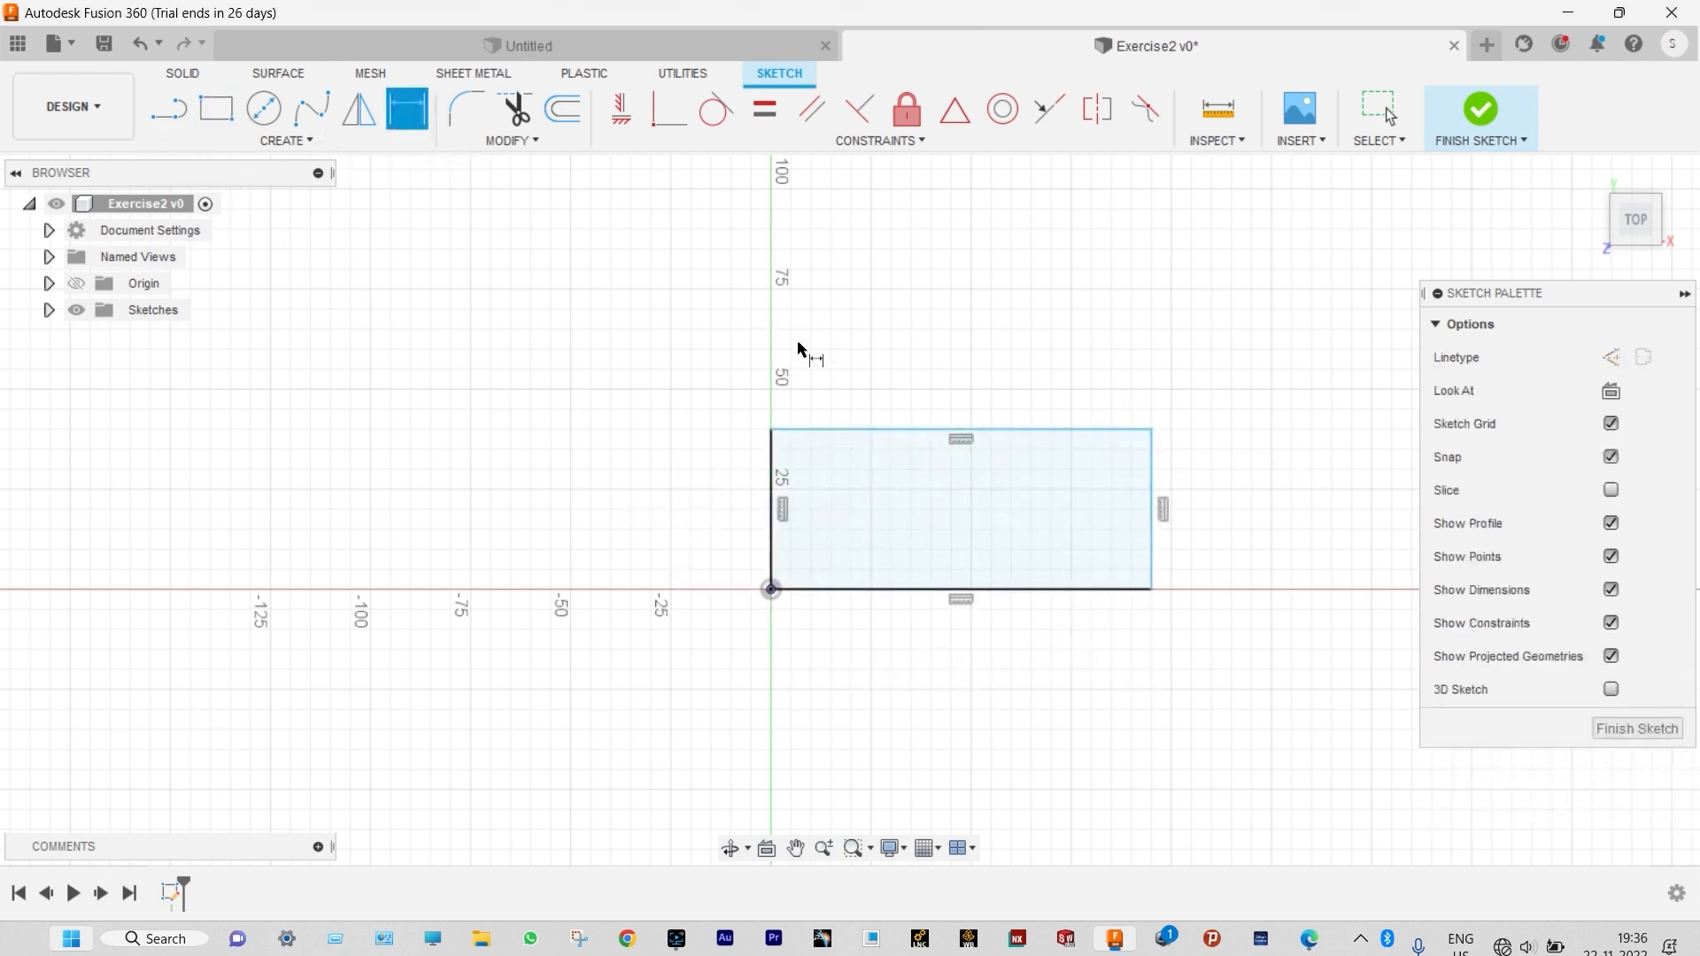
{"action": "left_click", "coordinate": [876, 432]}
{"action": "left_click", "coordinate": [911, 386]}
{"action": "type", "text": "130"}
{"action": "key", "text": "Return"}
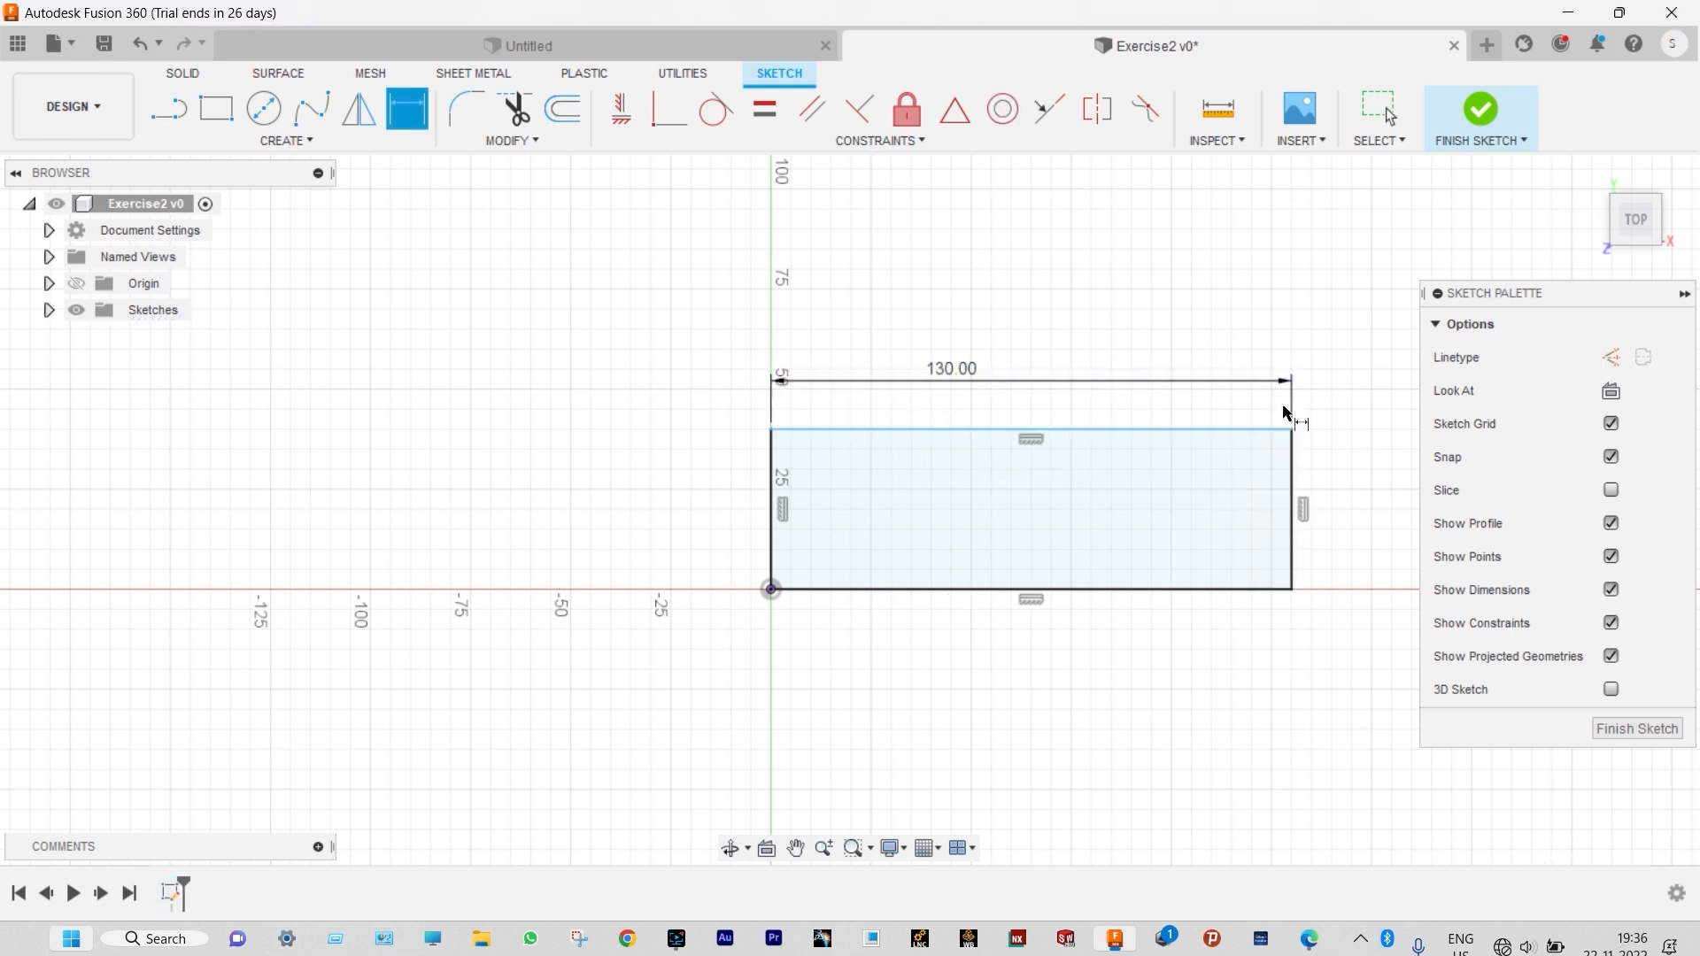
{"action": "left_click", "coordinate": [1294, 460]}
{"action": "left_click", "coordinate": [1350, 476]}
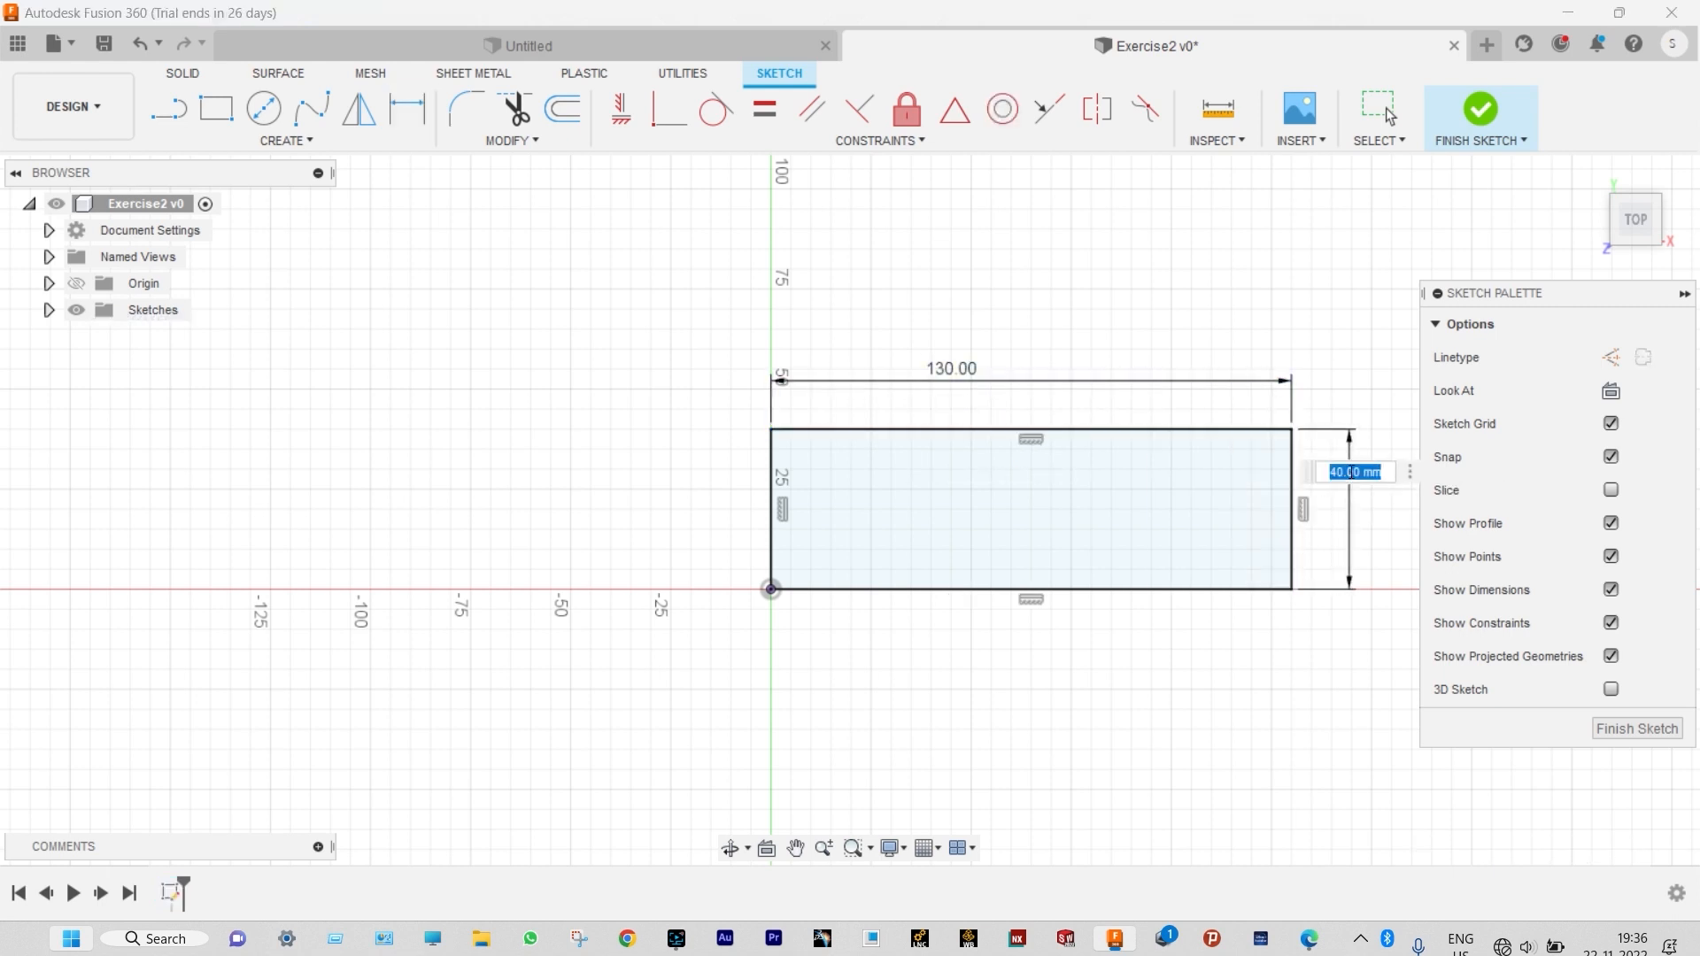
{"action": "key", "text": "Return"}
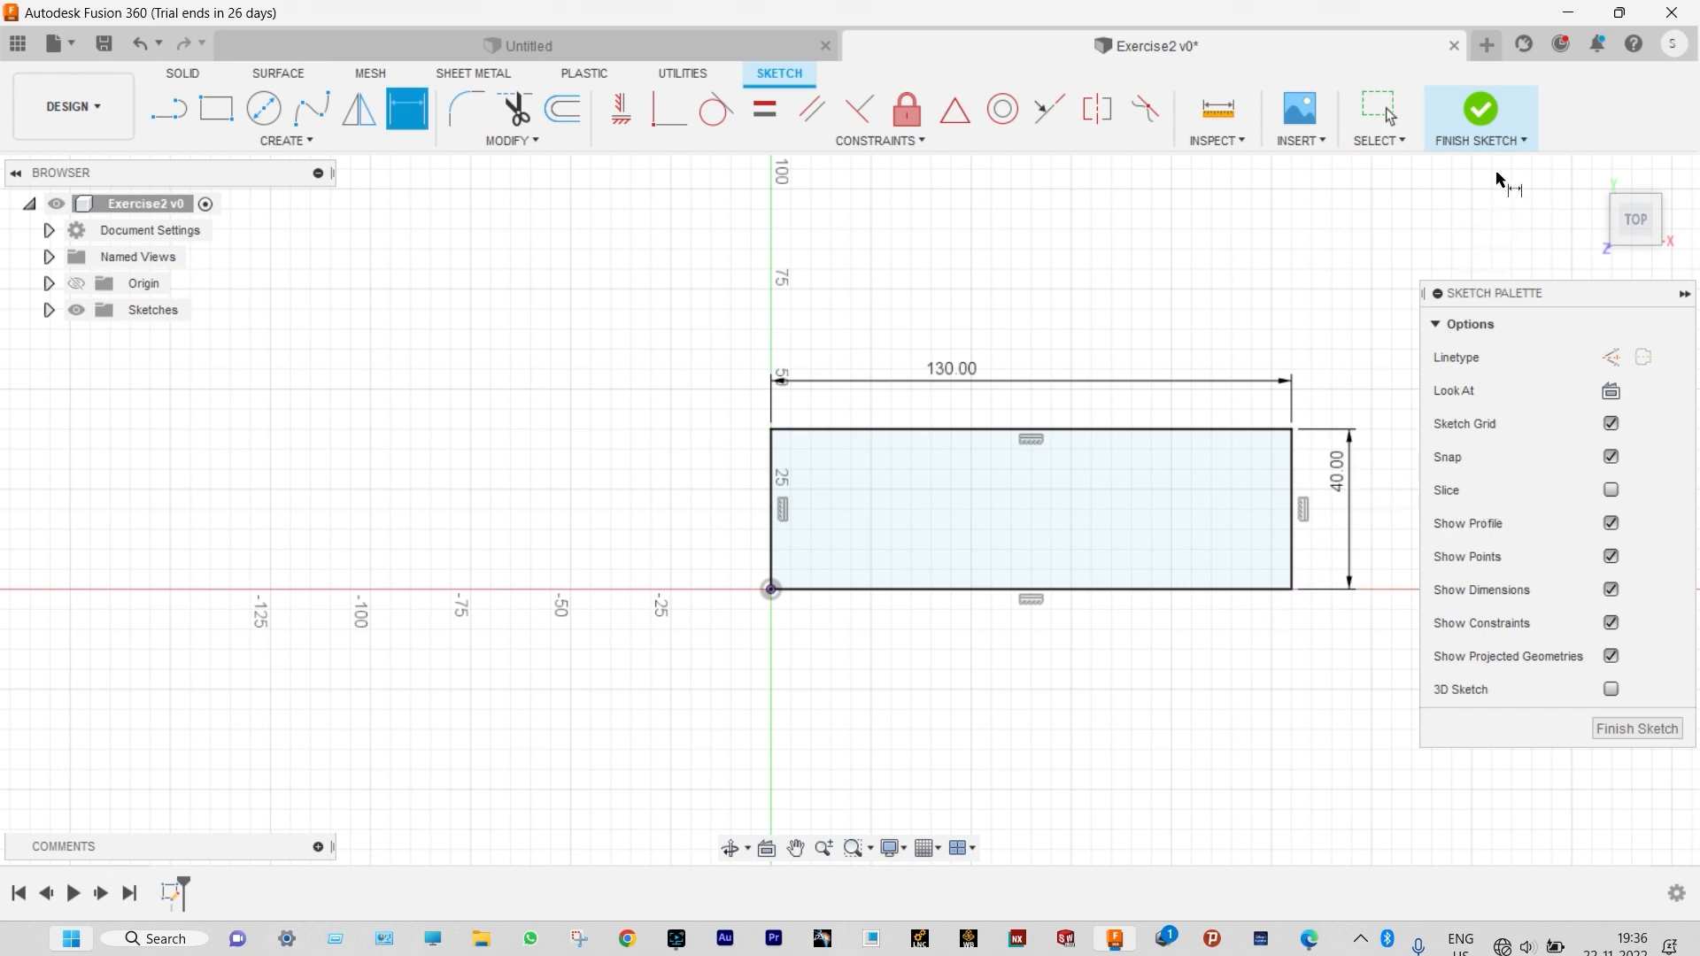
{"action": "left_click", "coordinate": [1474, 126]}
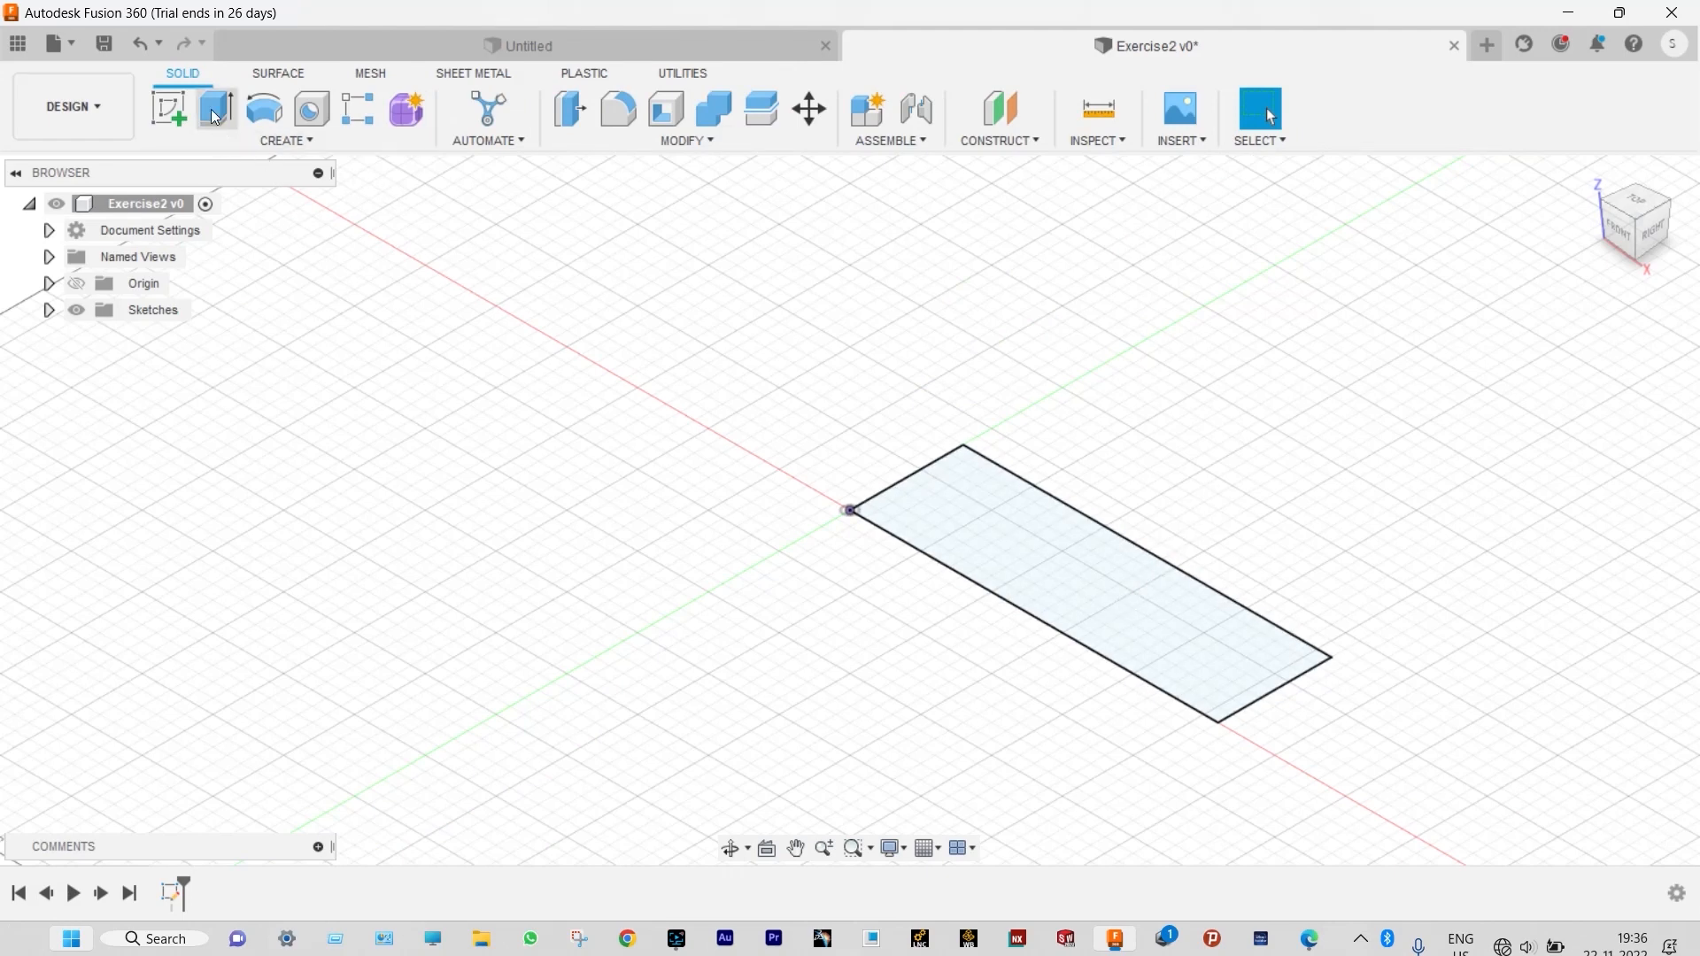
Step: Extrude the rectangular profile 10 mm as a new body
{"action": "key", "text": "e"}
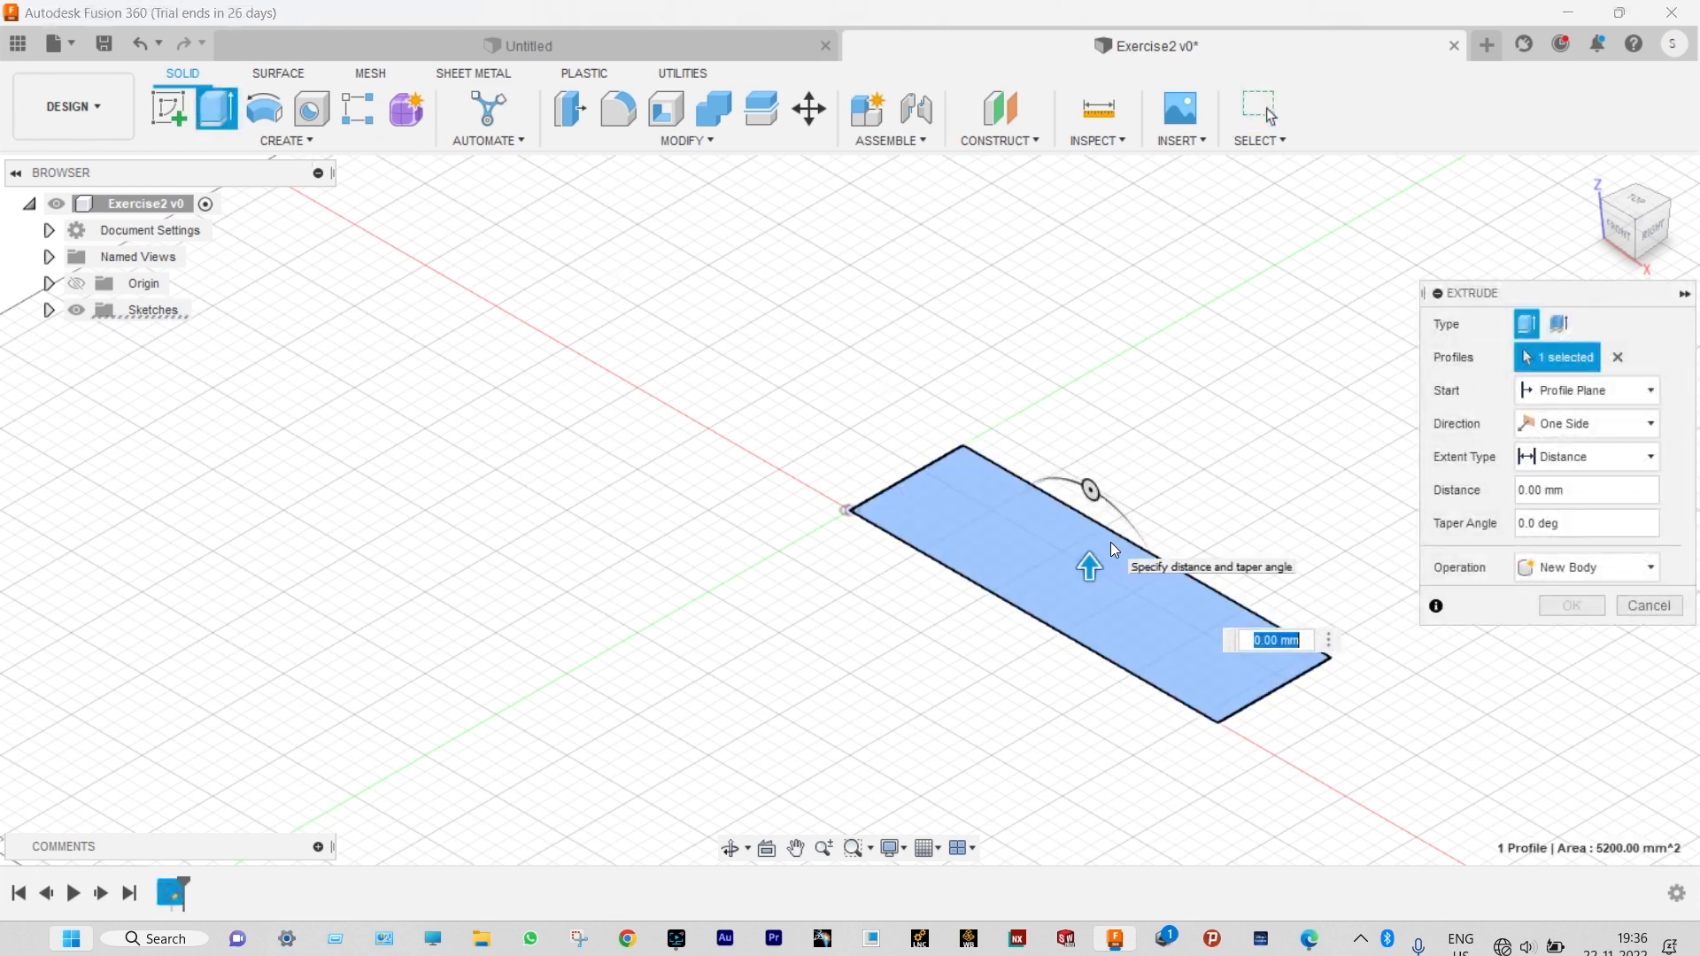
{"action": "type", "text": "10"}
{"action": "key", "text": "Return"}
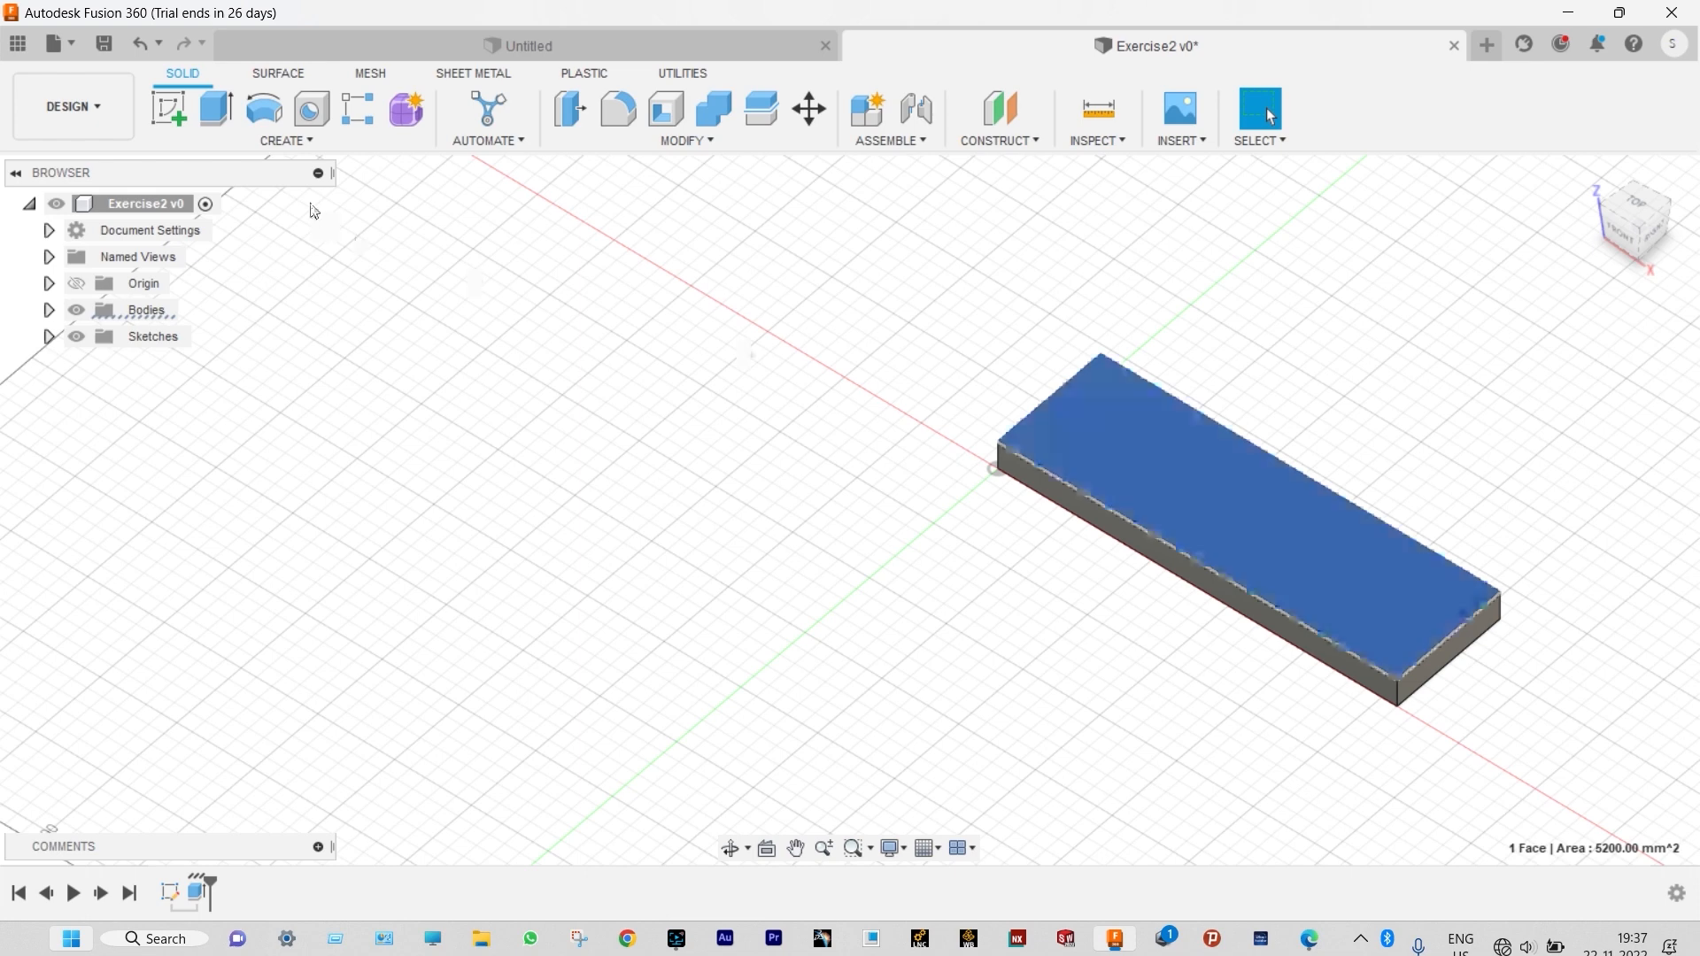
Step: Sketch a circle on the plate's top face, centred on the midpoint of the short edge at the origin and reaching its corners, and finish the sketch
{"action": "left_click", "coordinate": [304, 138]}
{"action": "key", "text": "c"}
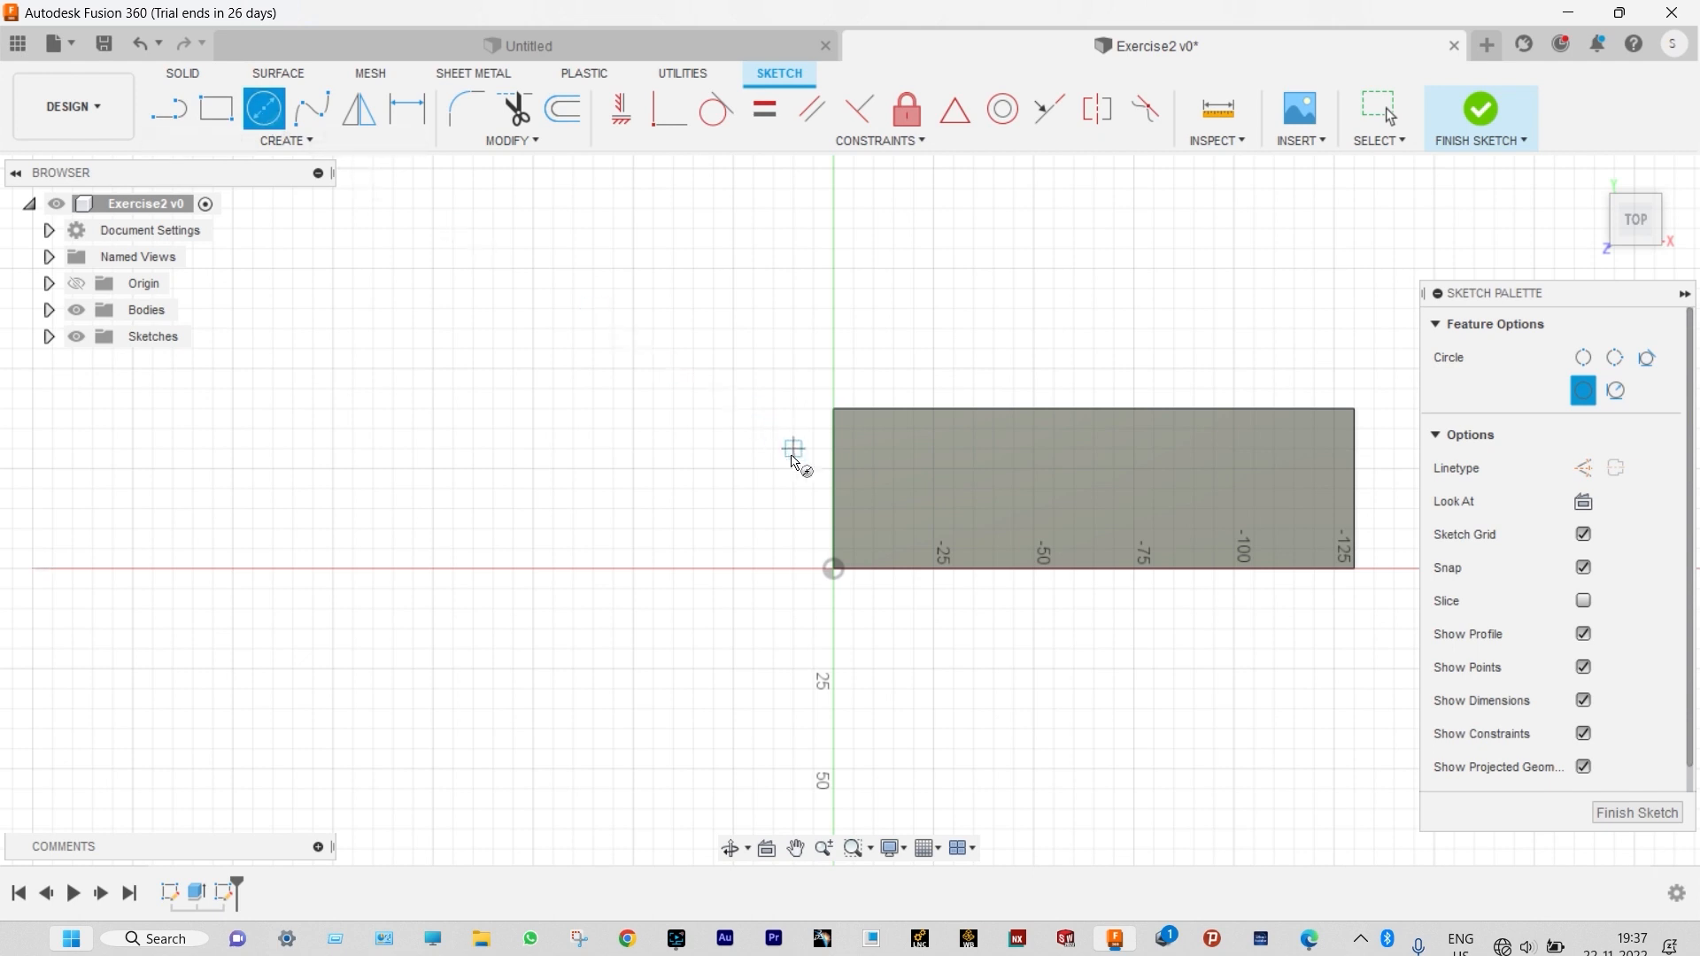
{"action": "left_click", "coordinate": [834, 490]}
{"action": "left_click", "coordinate": [840, 414]}
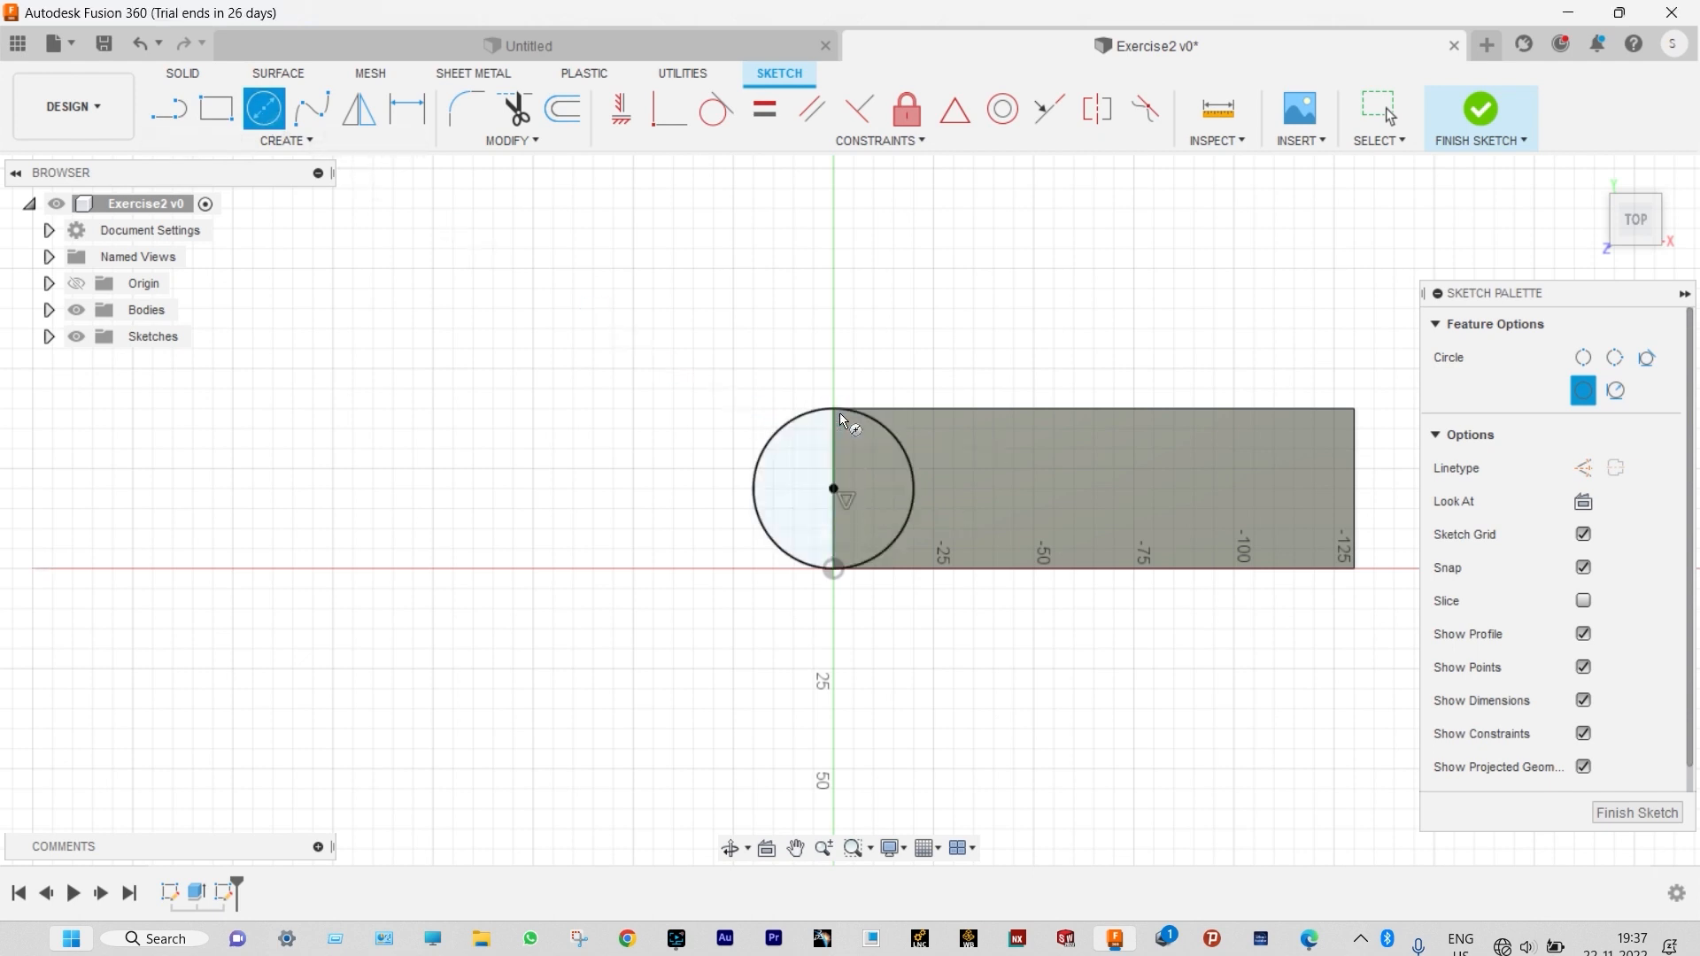
{"action": "left_click", "coordinate": [1475, 125]}
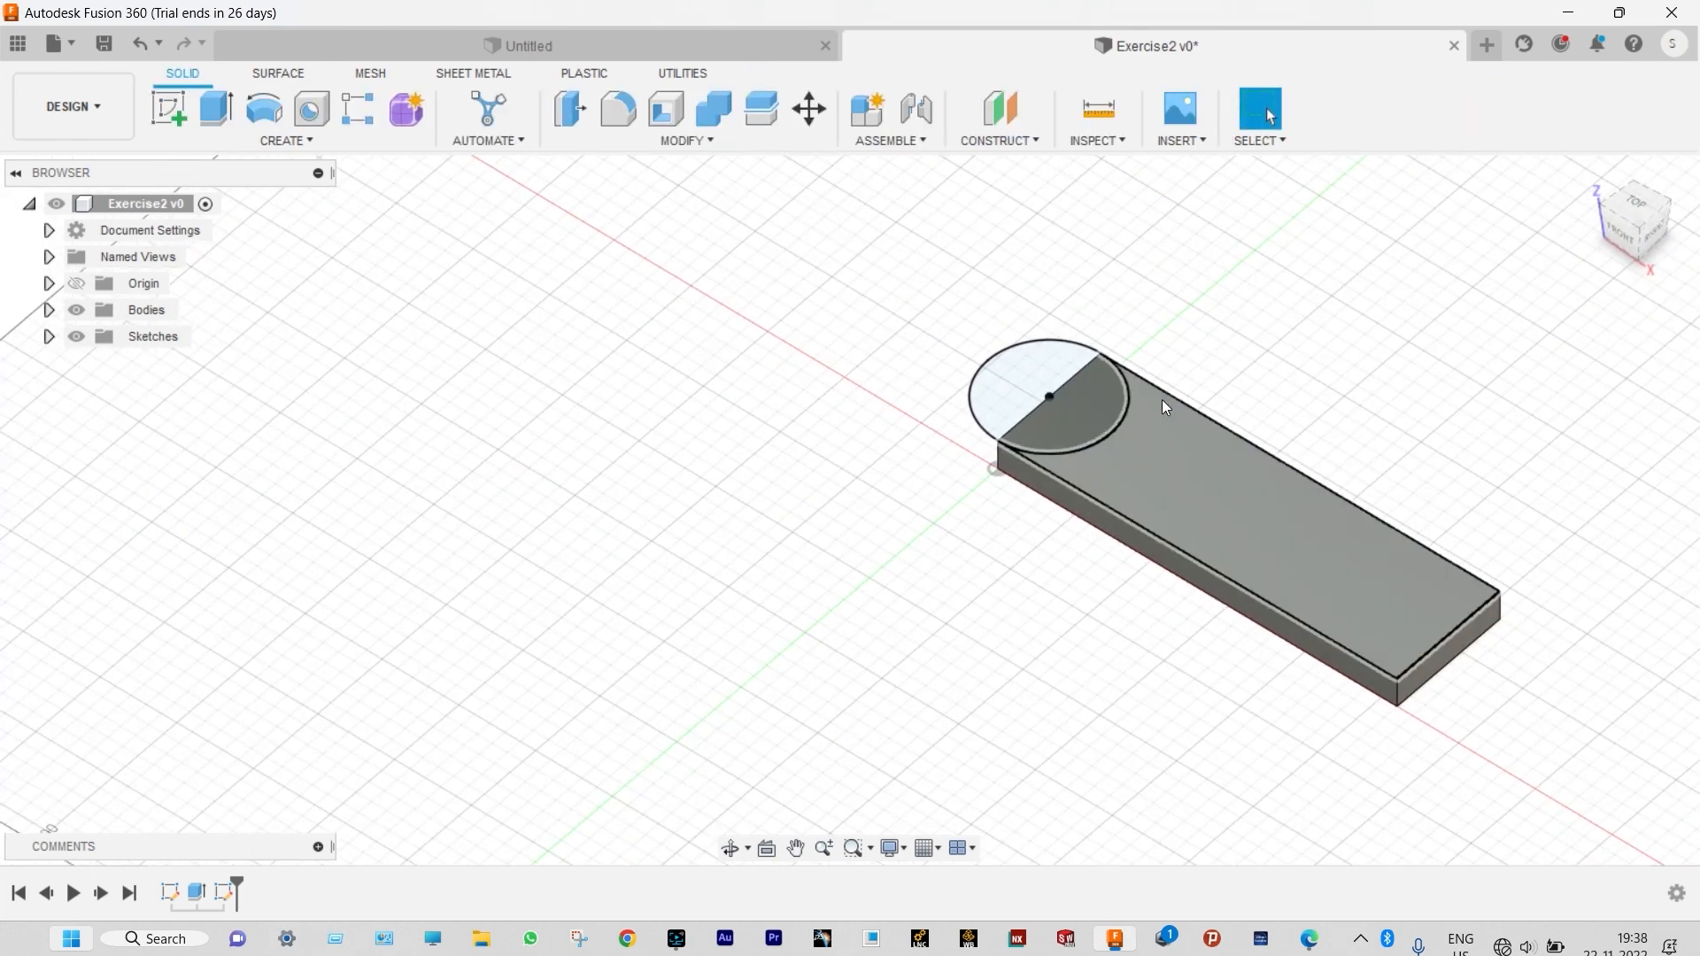
Step: Extrude the half circle outside the plate by -10 mm, joined to the plate
{"action": "left_click", "coordinate": [217, 110]}
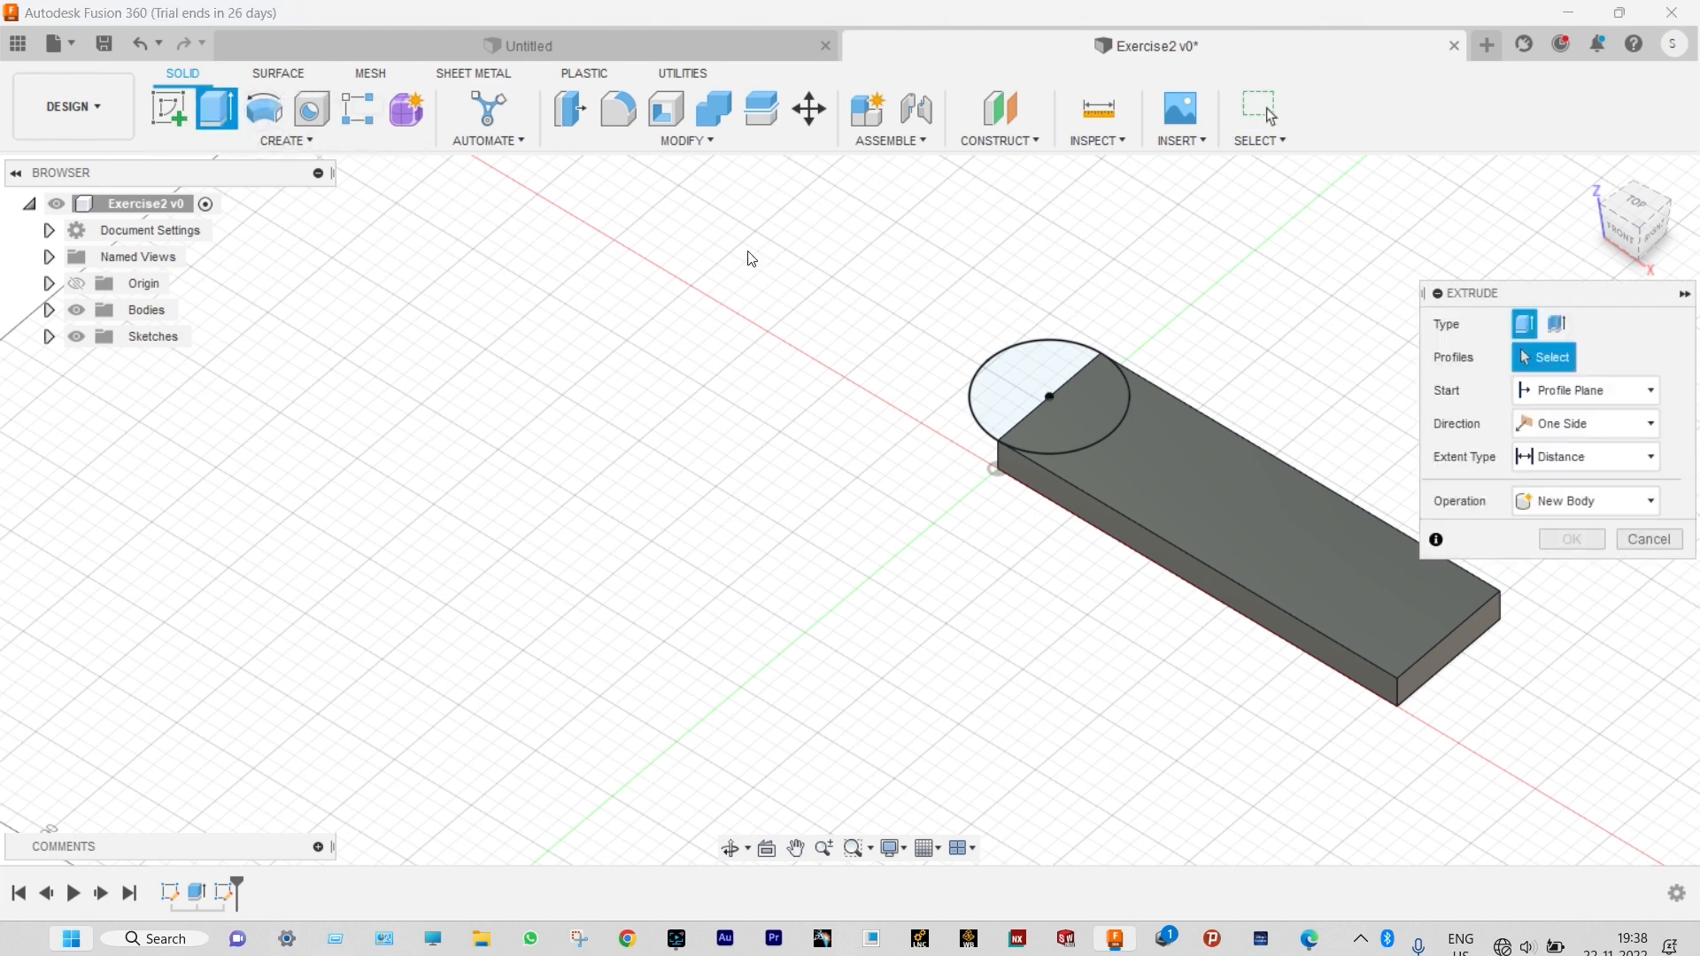
{"action": "left_click", "coordinate": [1031, 389]}
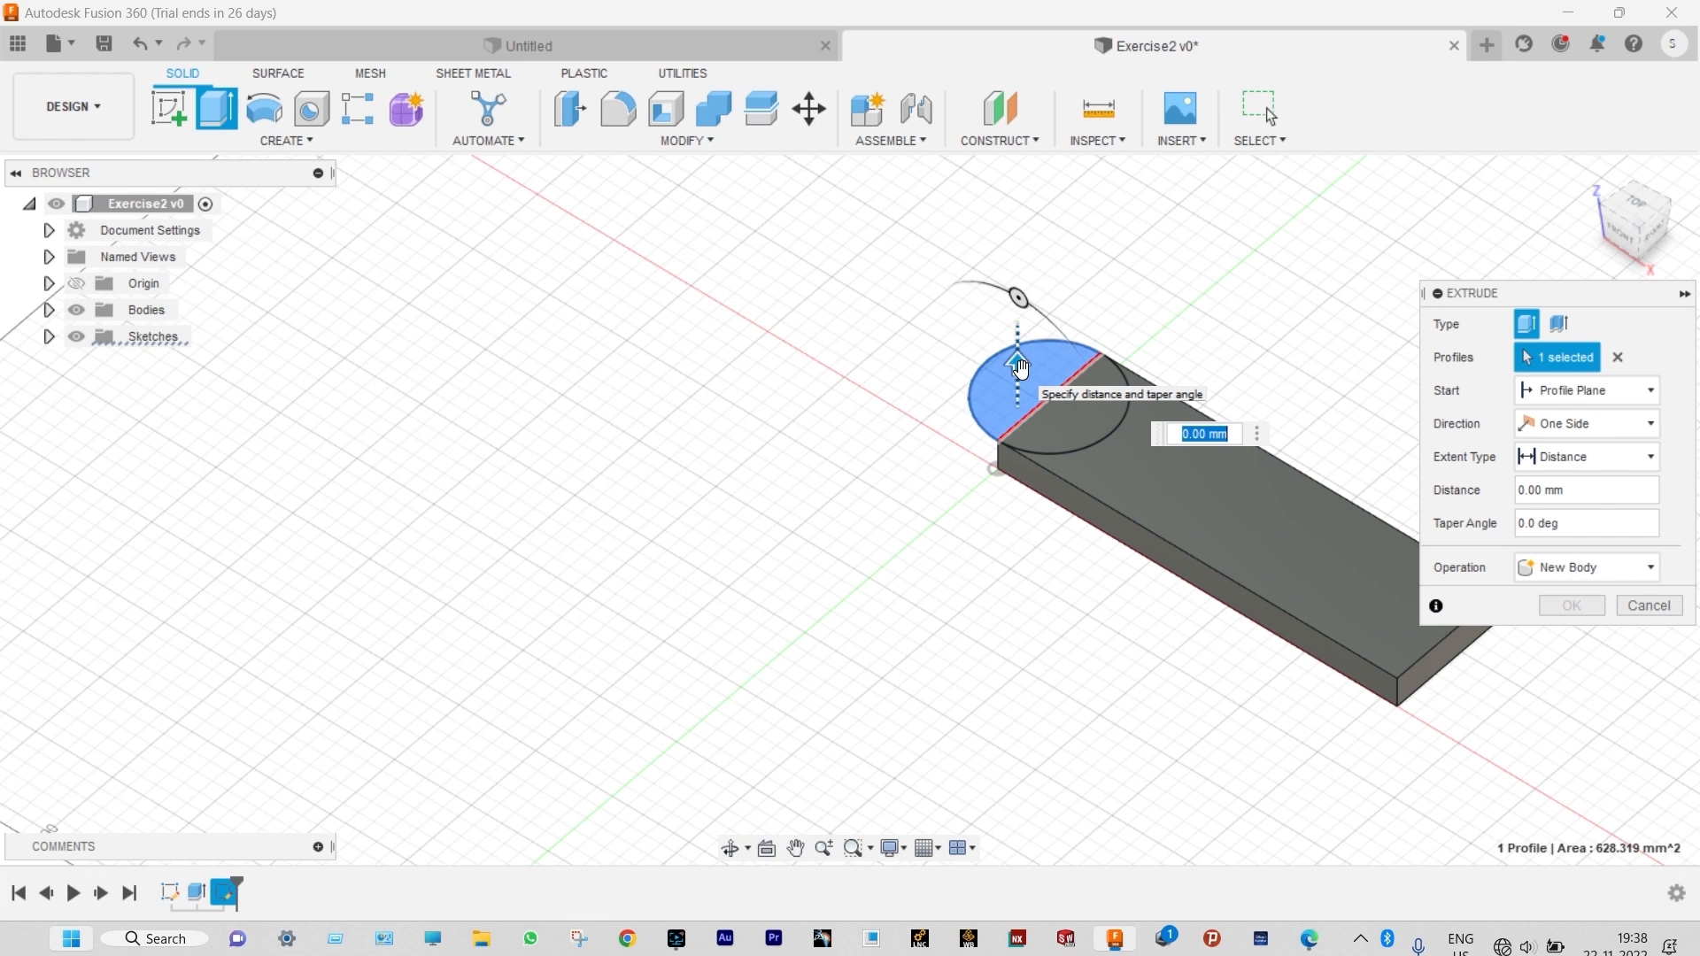
{"action": "left_click_drag", "start_coordinate": [1020, 367], "coordinate": [1018, 411]}
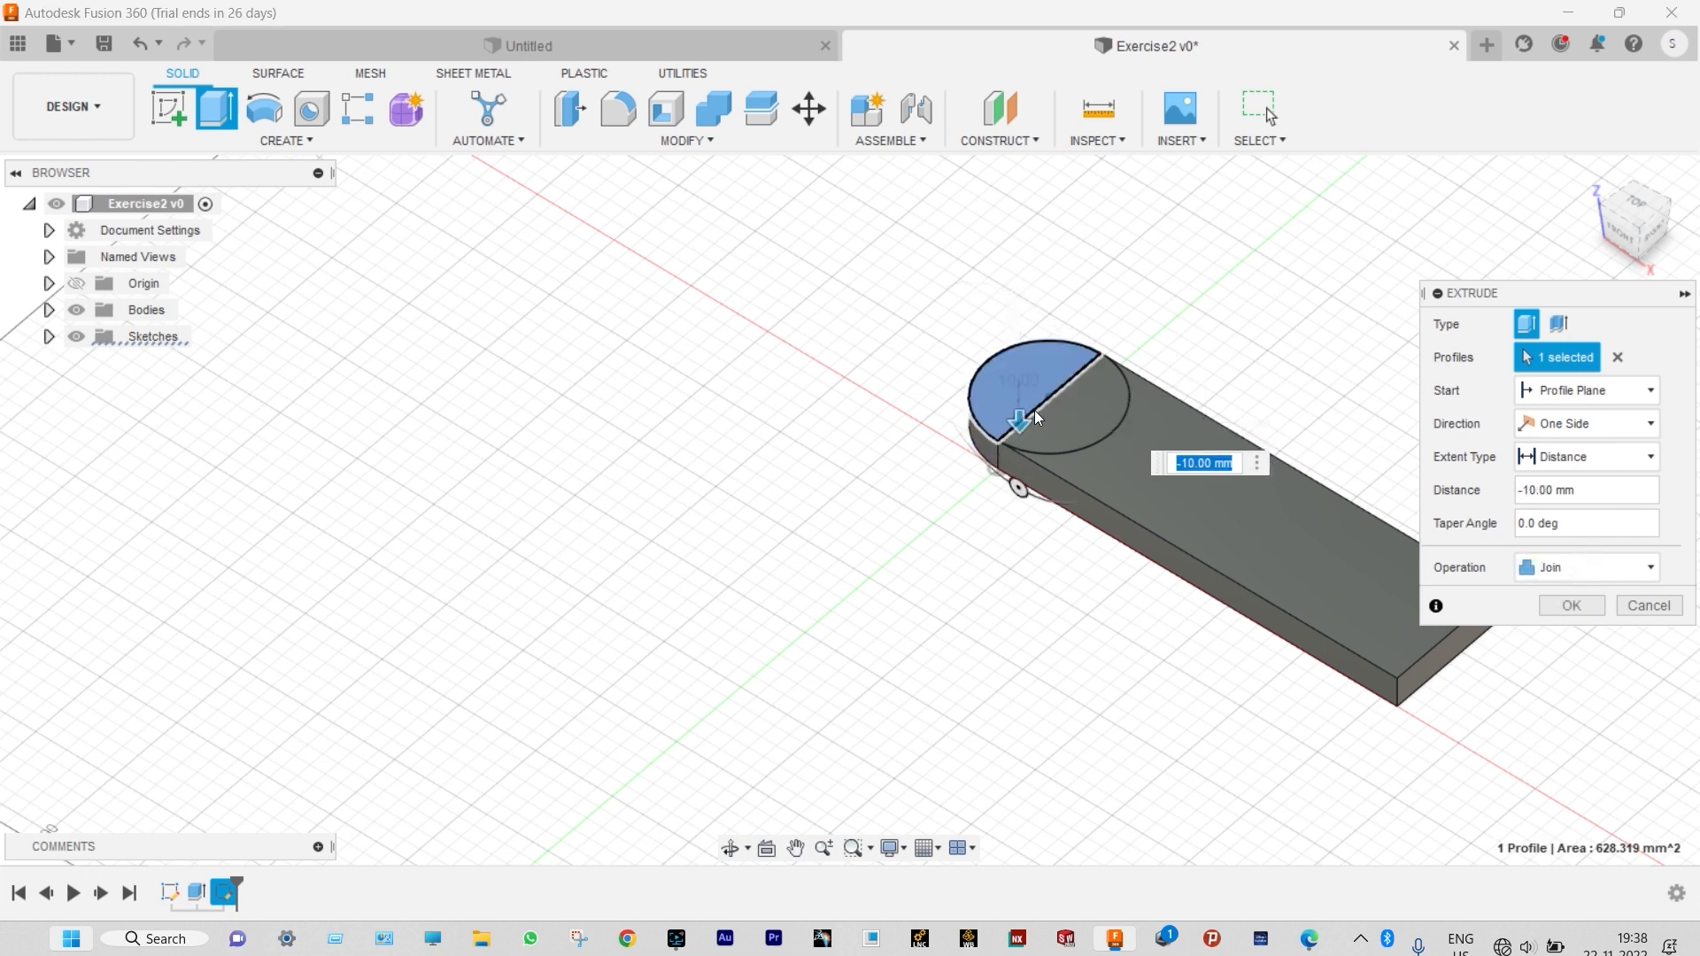
{"action": "left_click", "coordinate": [1569, 606]}
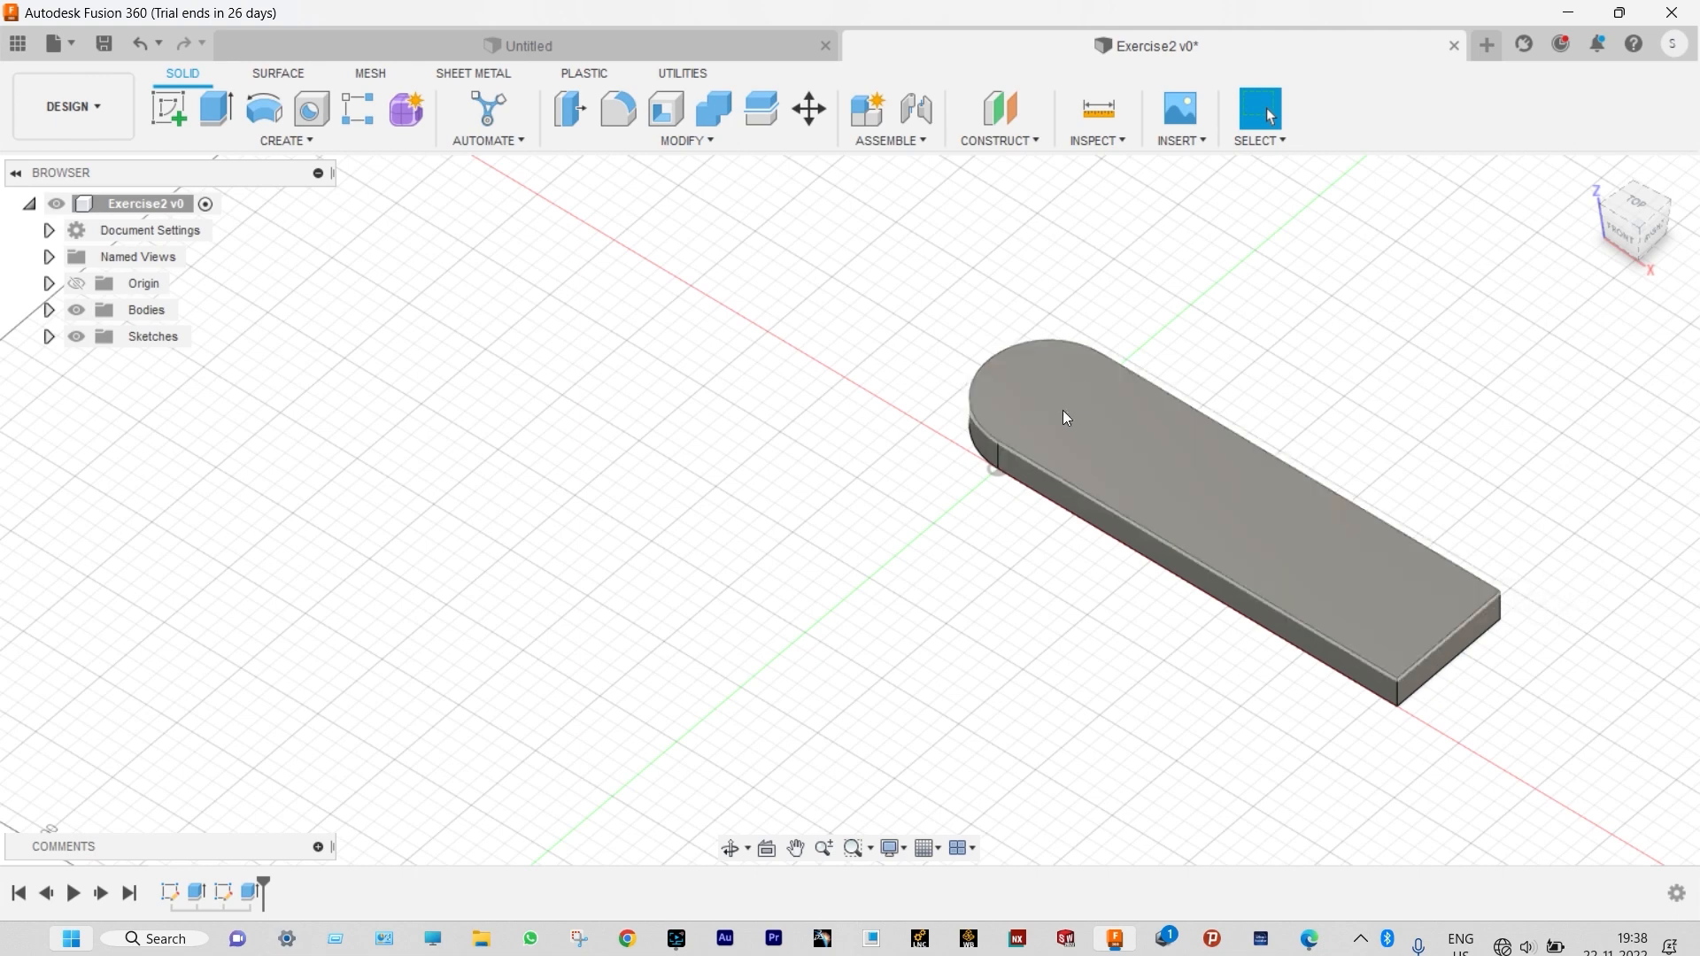
Step: Consult the Exercise:2 PDF drawing and sketch two circles about 22 mm in diameter on the plate's top face, one concentric with the rounded end
{"action": "key", "text": "alt+Tab"}
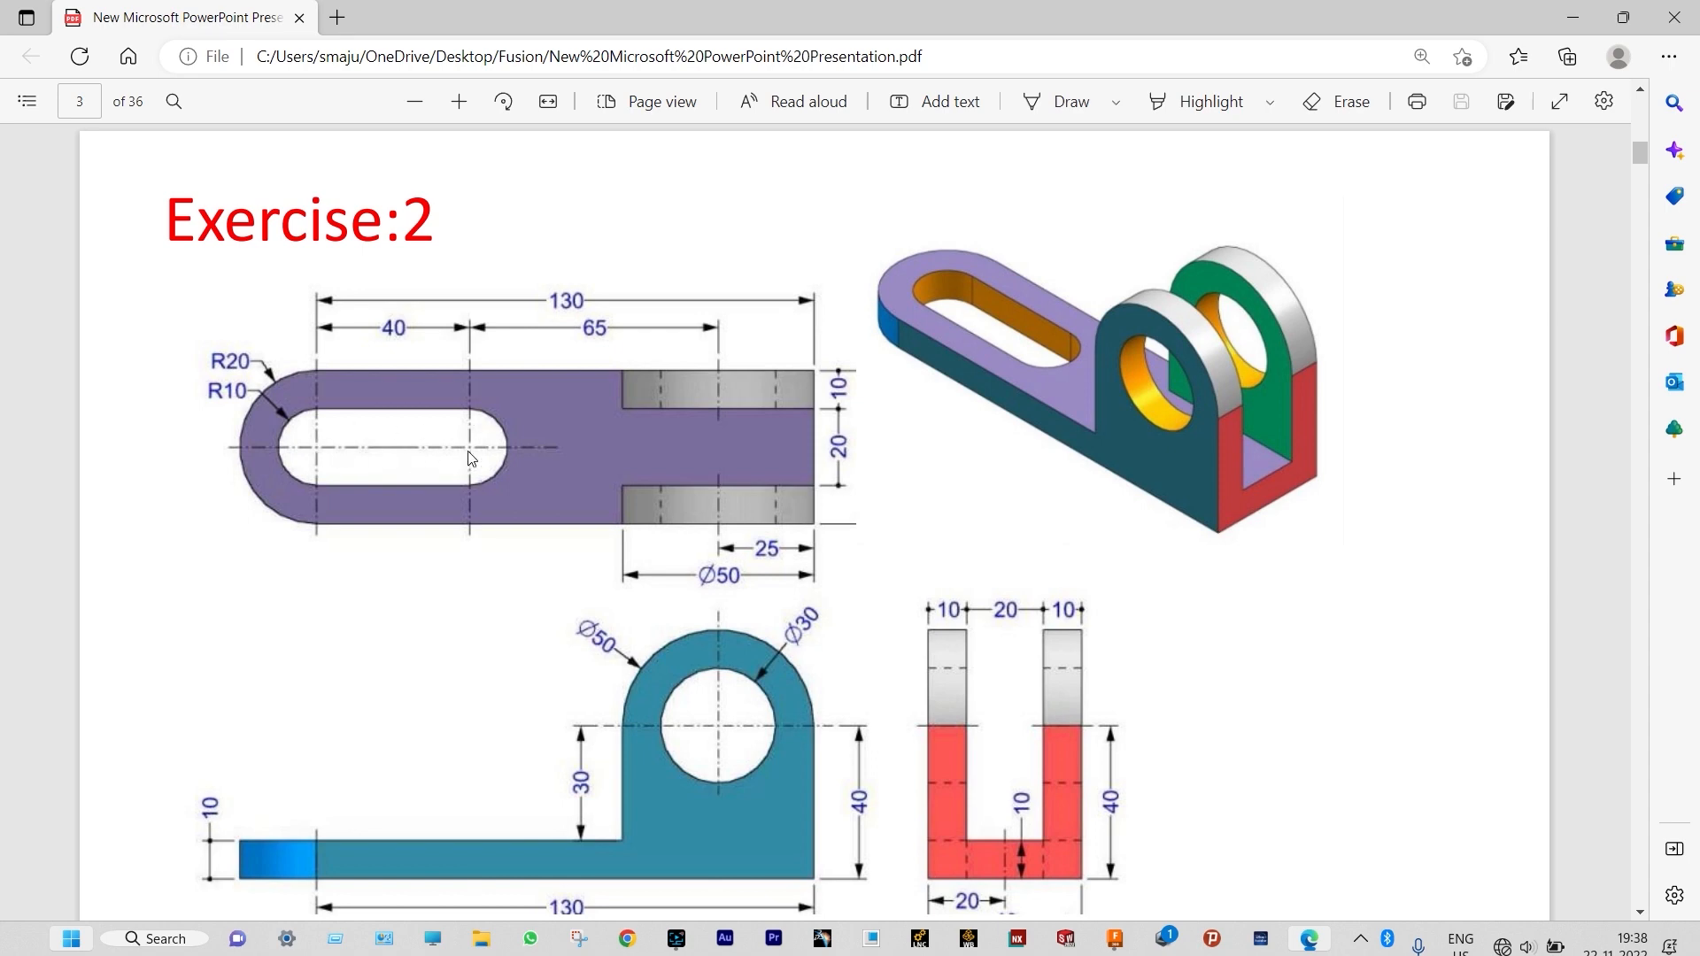
{"action": "left_click", "coordinate": [1573, 17]}
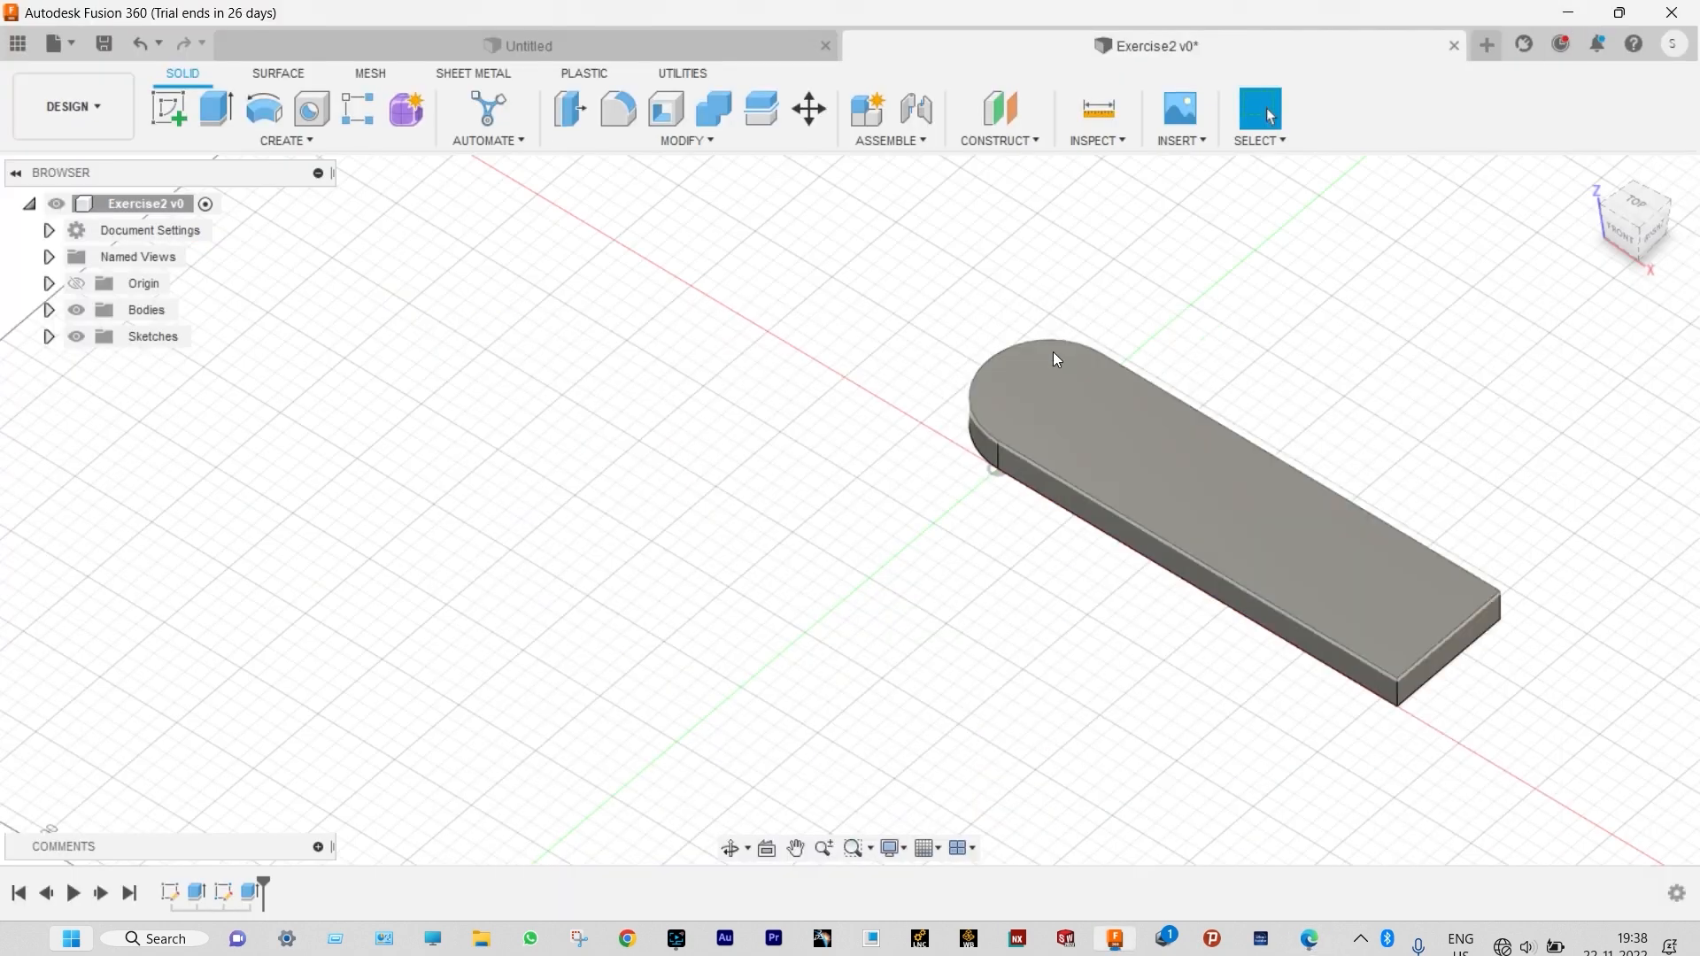
{"action": "left_click", "coordinate": [1069, 403]}
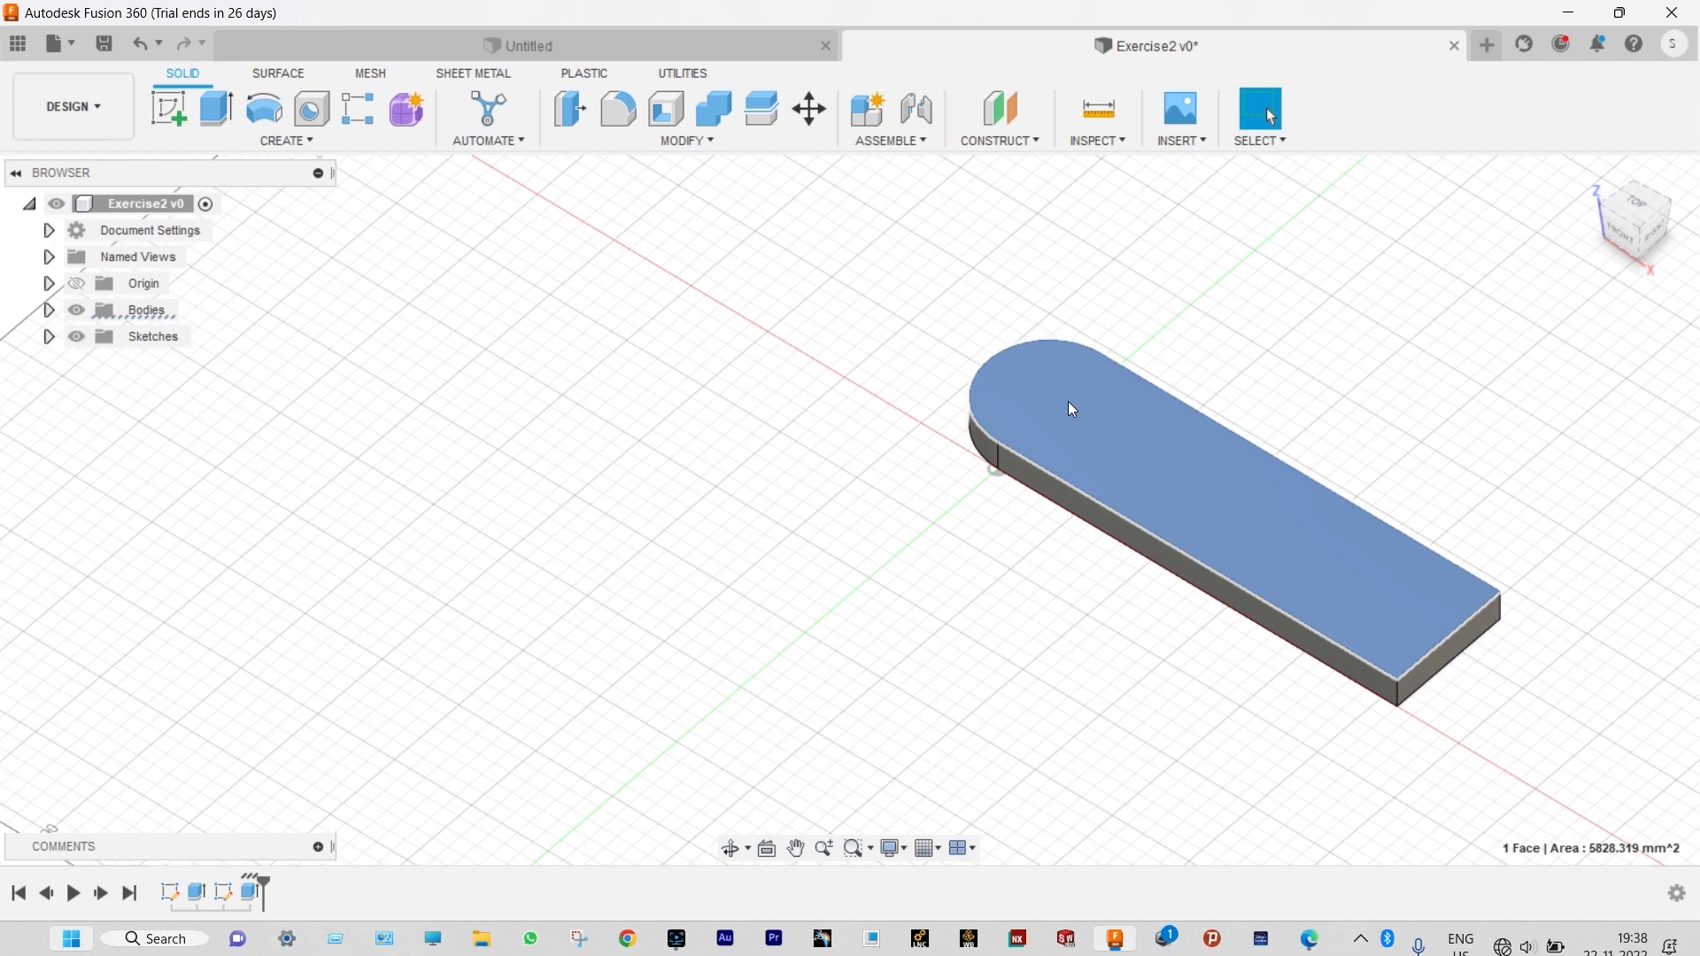
{"action": "left_click", "coordinate": [180, 113]}
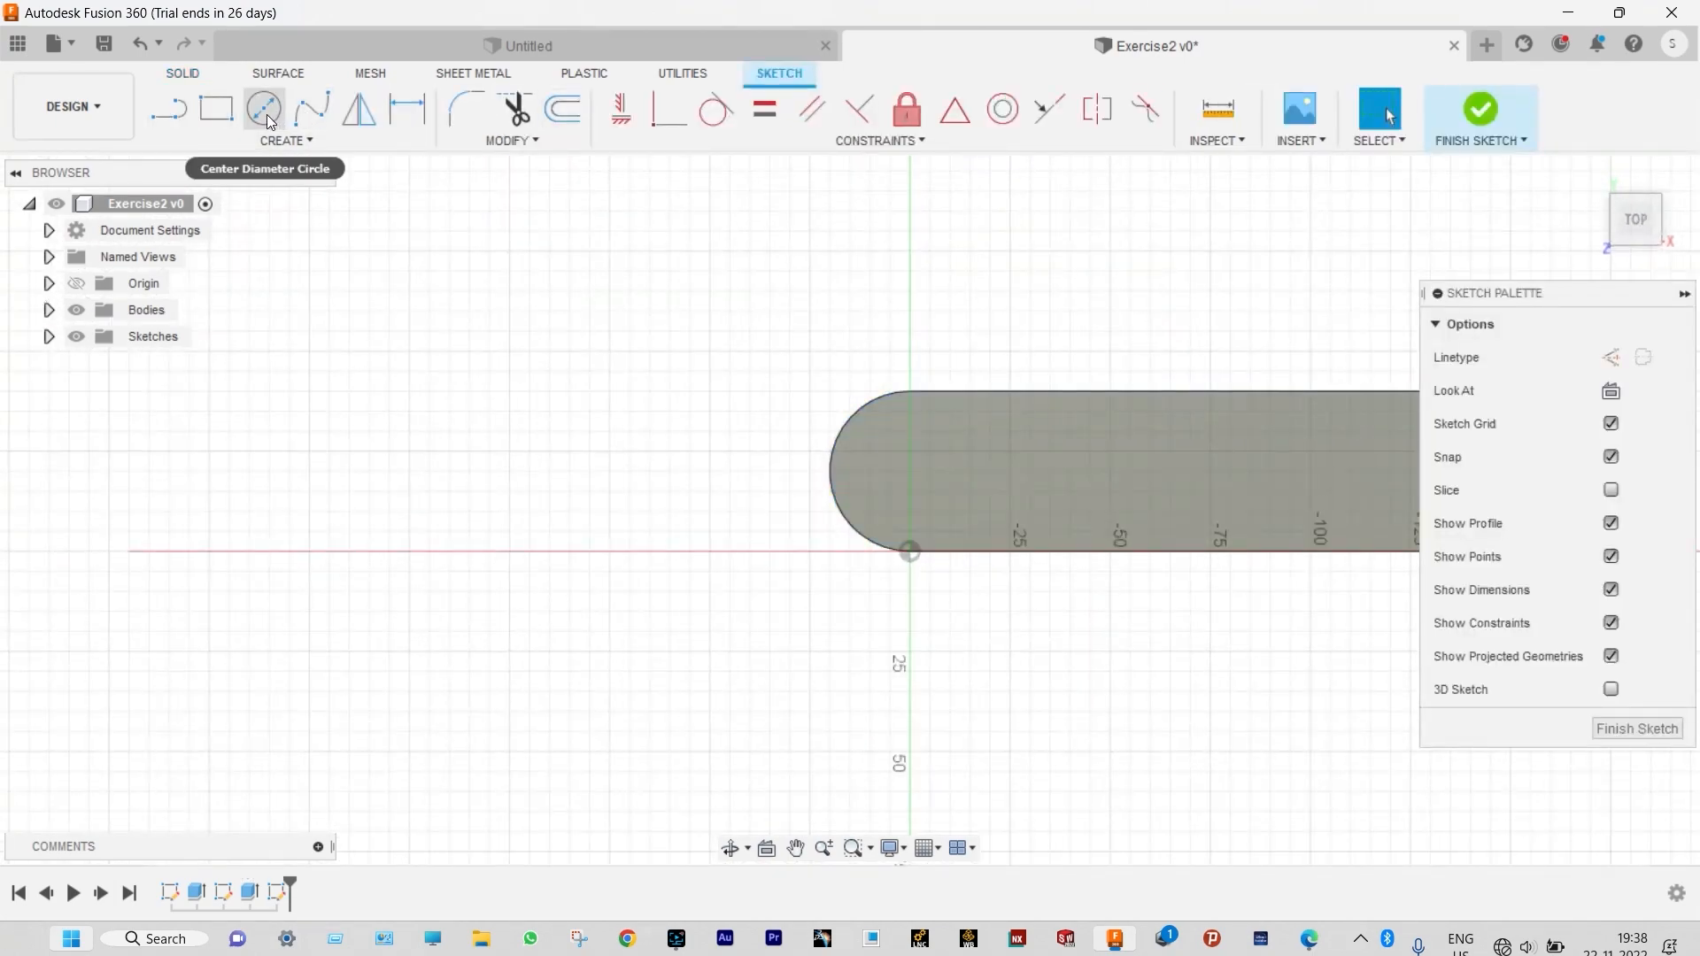
{"action": "left_click", "coordinate": [268, 115]}
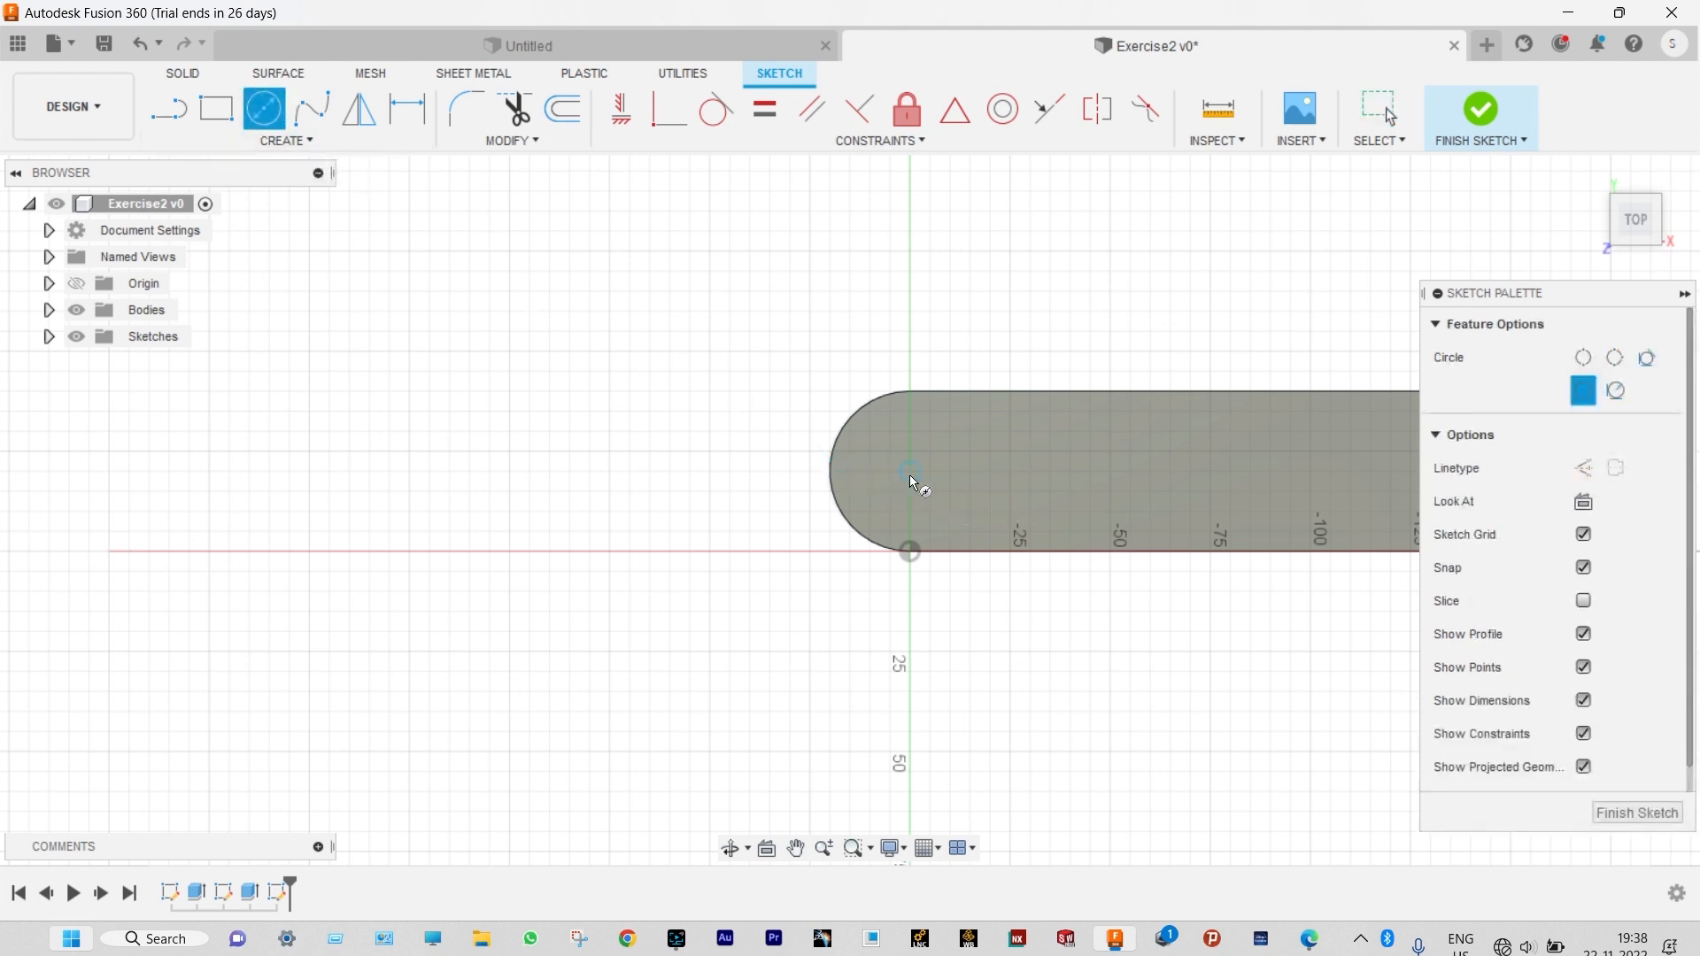
{"action": "left_click", "coordinate": [910, 475]}
{"action": "left_click", "coordinate": [876, 491]}
{"action": "left_click", "coordinate": [1090, 471]}
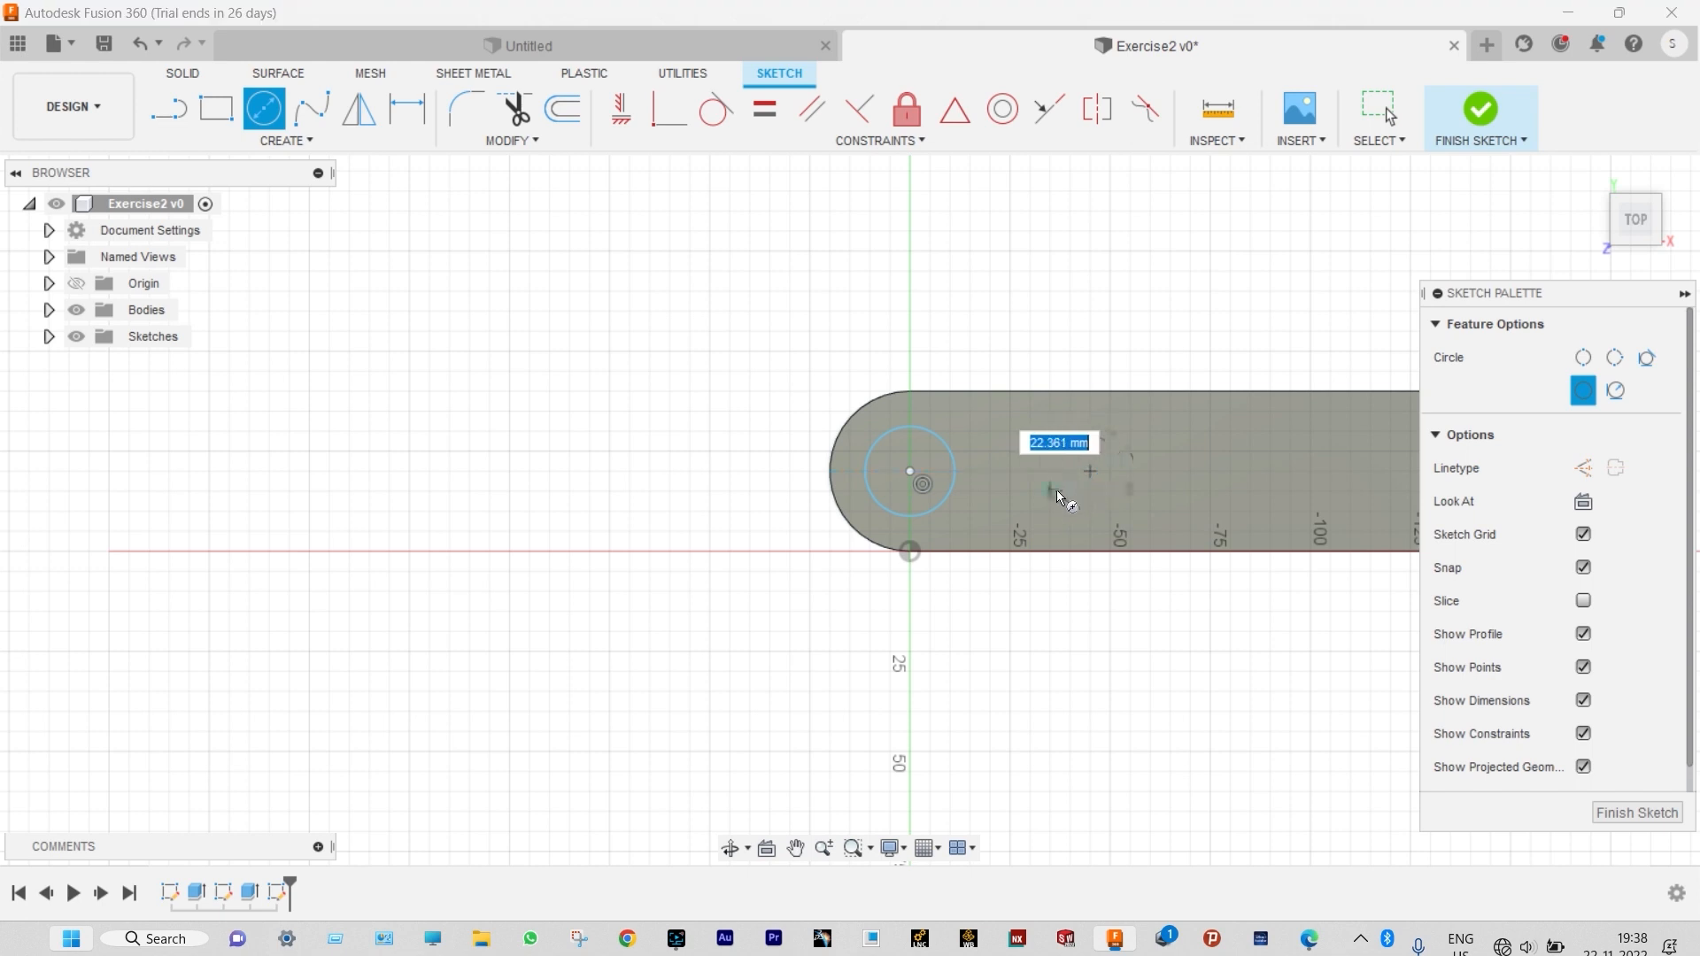
{"action": "left_click", "coordinate": [1056, 493]}
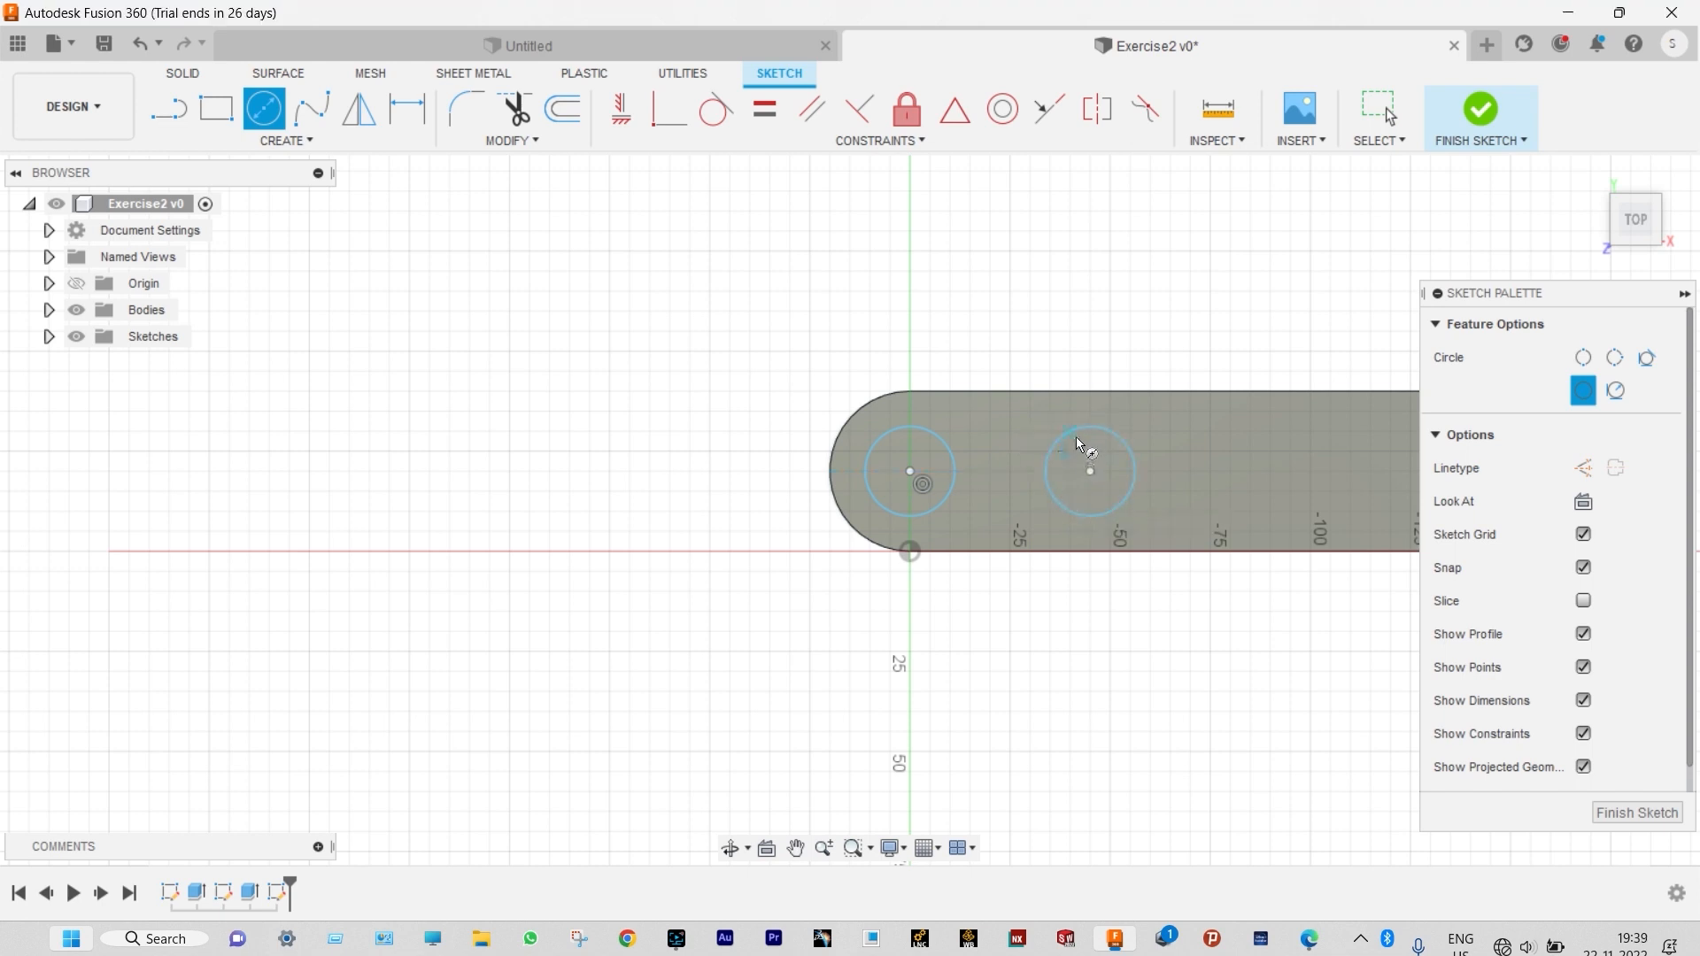
{"action": "key", "text": "Escape"}
Step: Make the two circles equal and set the diameter of the one at the rounded end to 20 mm
{"action": "left_click", "coordinate": [1103, 429]}
{"action": "left_click", "coordinate": [933, 434]}
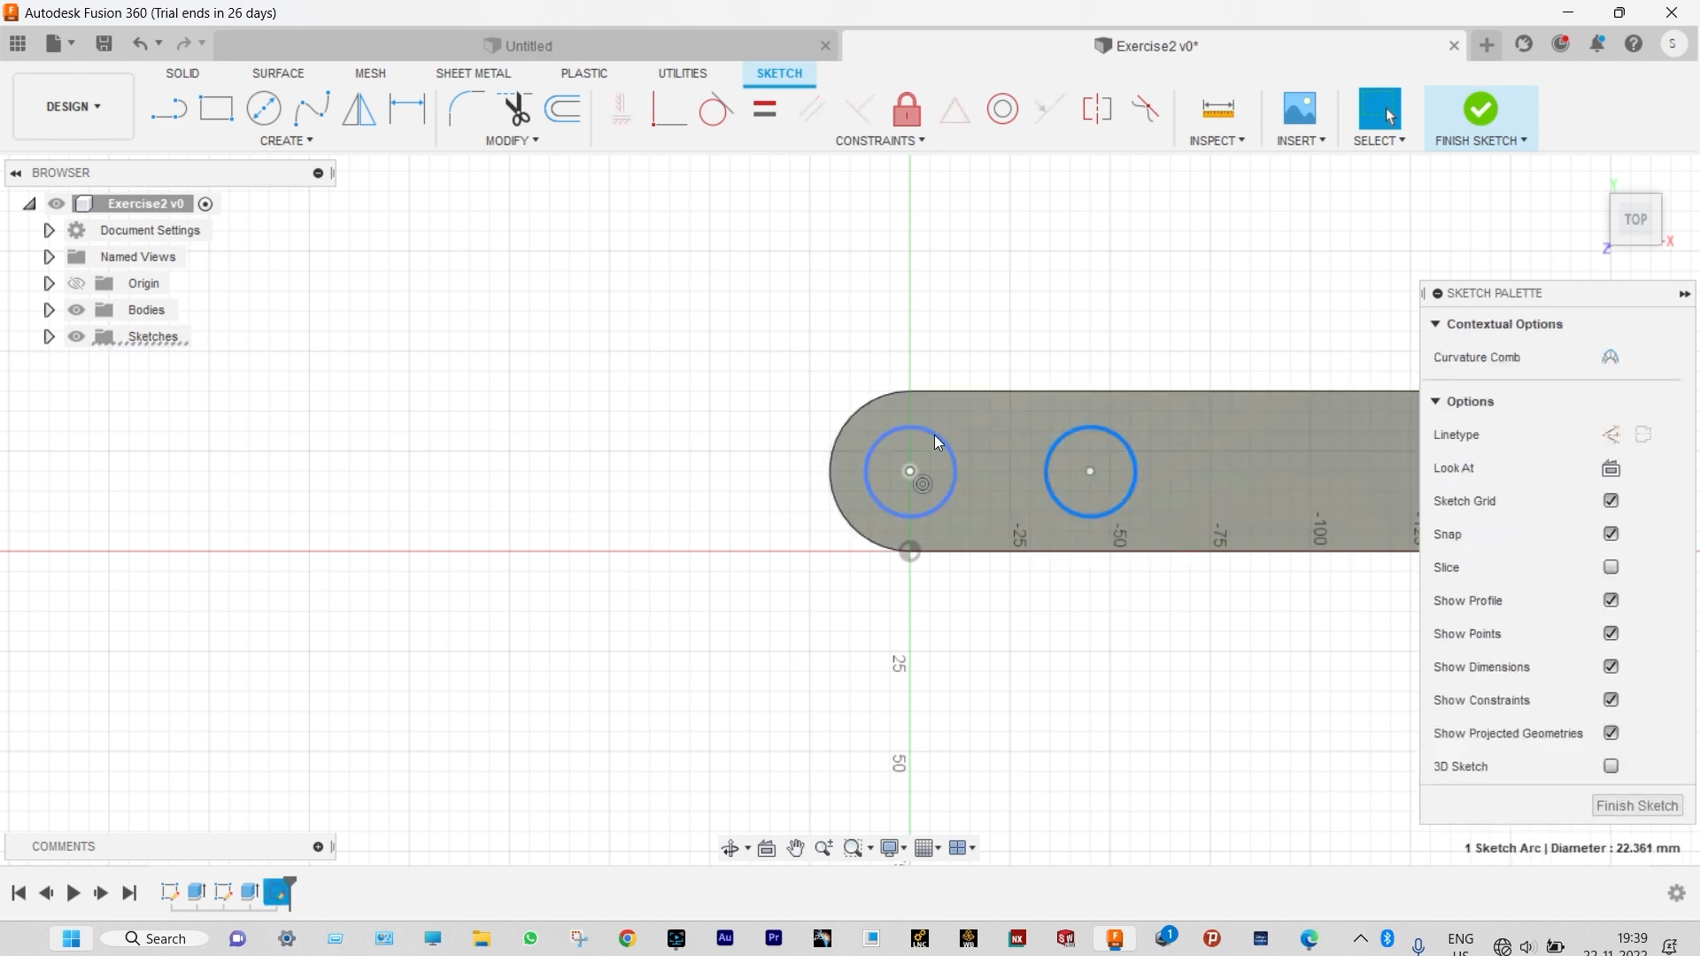
{"action": "left_click", "coordinate": [764, 109]}
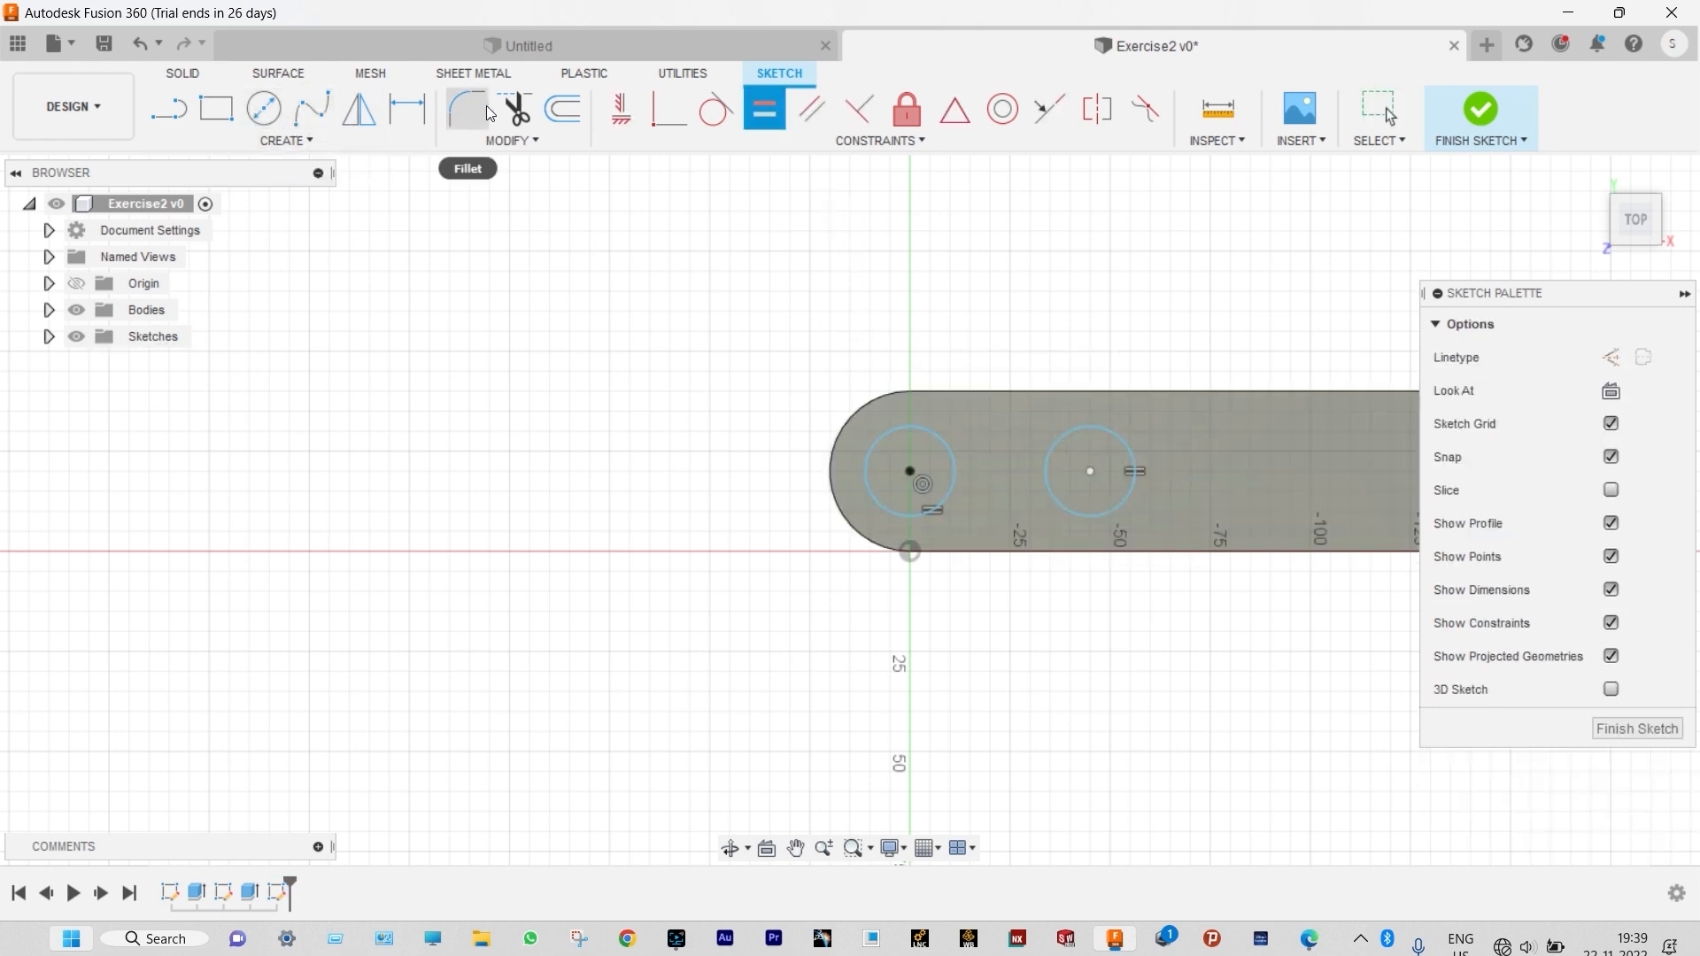
{"action": "left_click", "coordinate": [407, 109]}
{"action": "left_click", "coordinate": [883, 436]}
{"action": "left_click", "coordinate": [852, 373]}
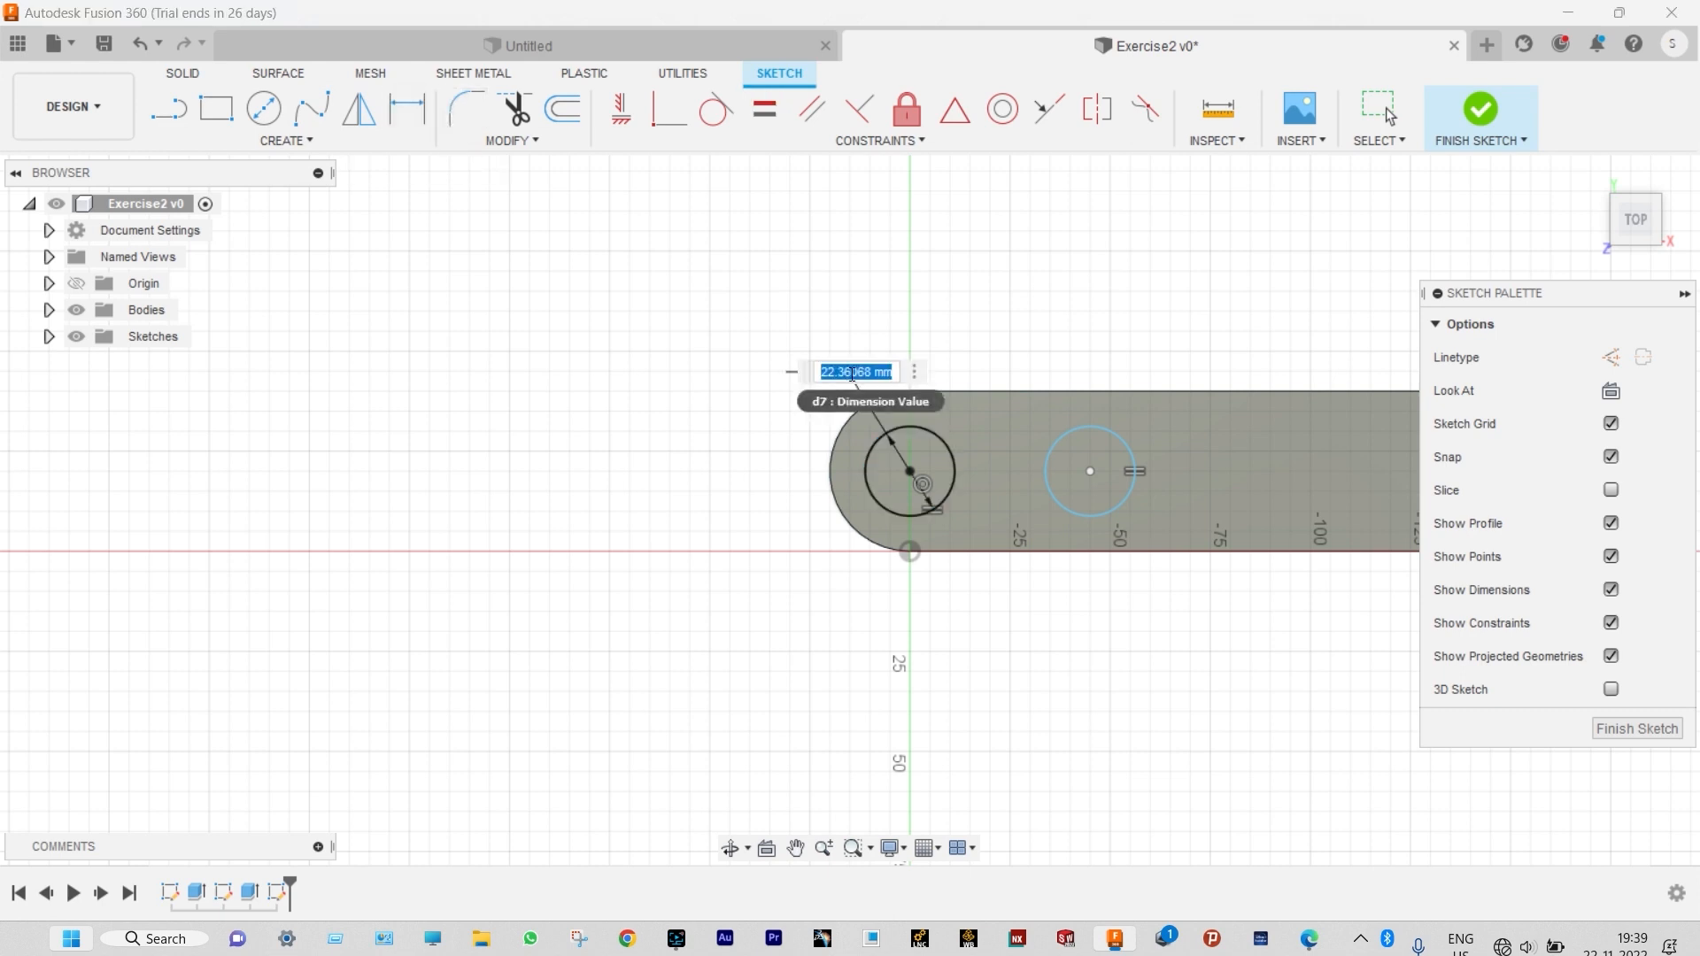
{"action": "type", "text": "20"}
{"action": "key", "text": "Return"}
Step: Connect the two circles with two horizontal lines, one along their upper sides and one along their lower sides
{"action": "key", "text": "l"}
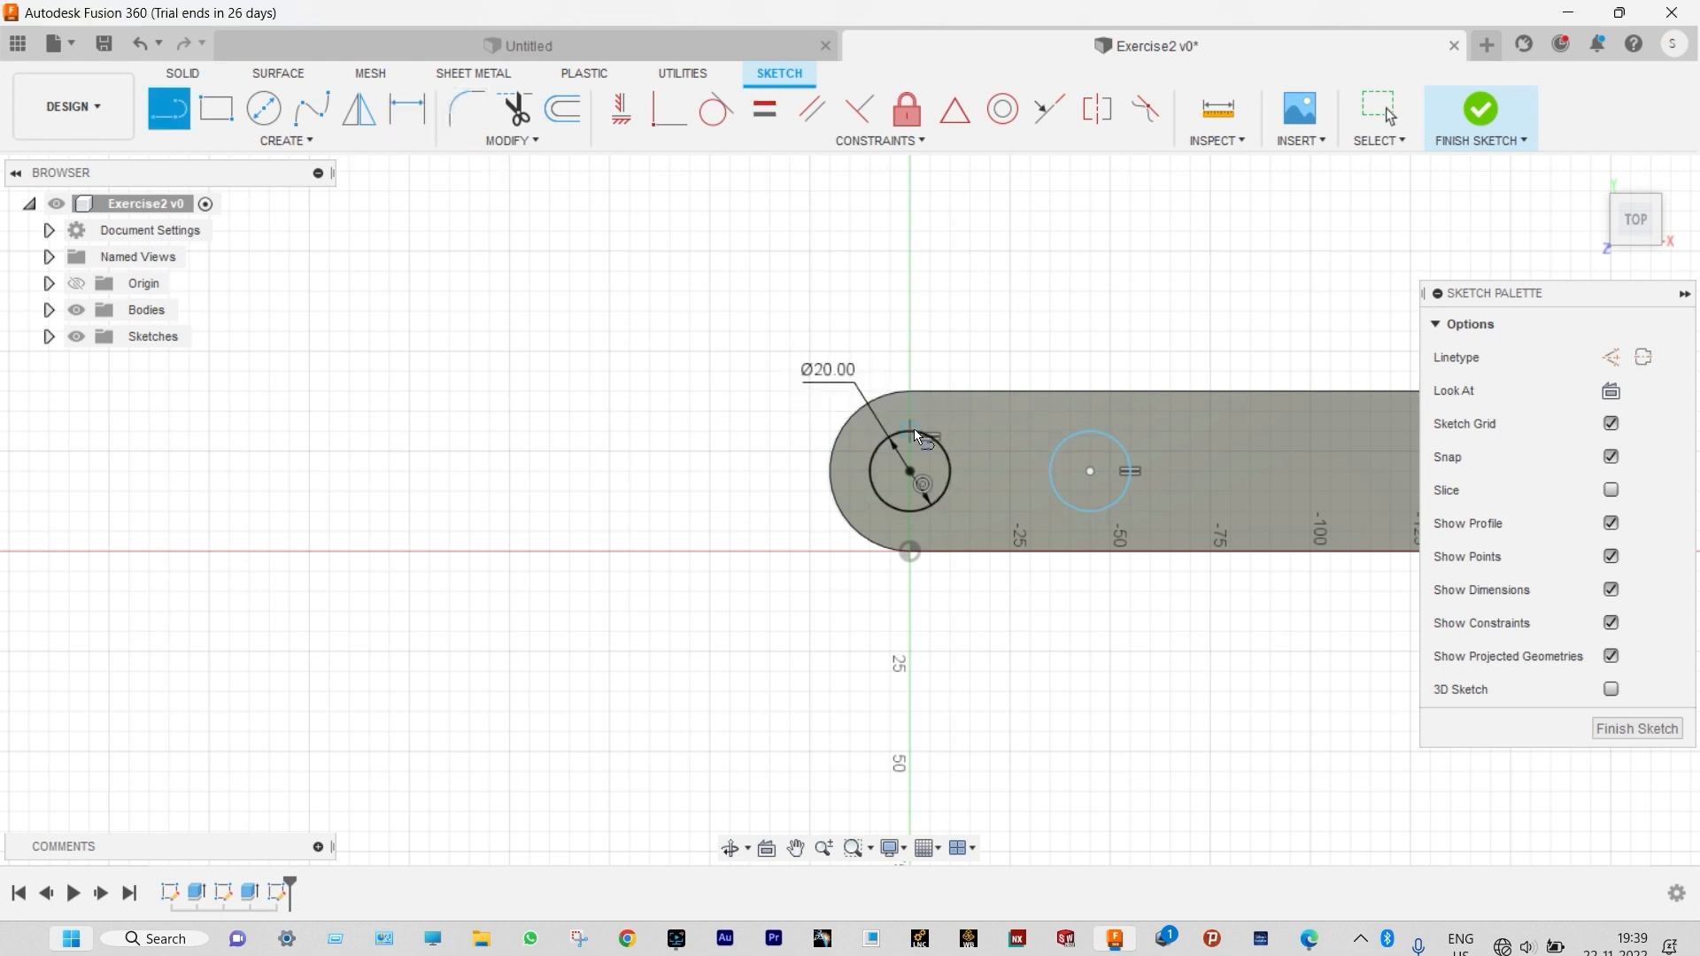
{"action": "left_click", "coordinate": [913, 428]}
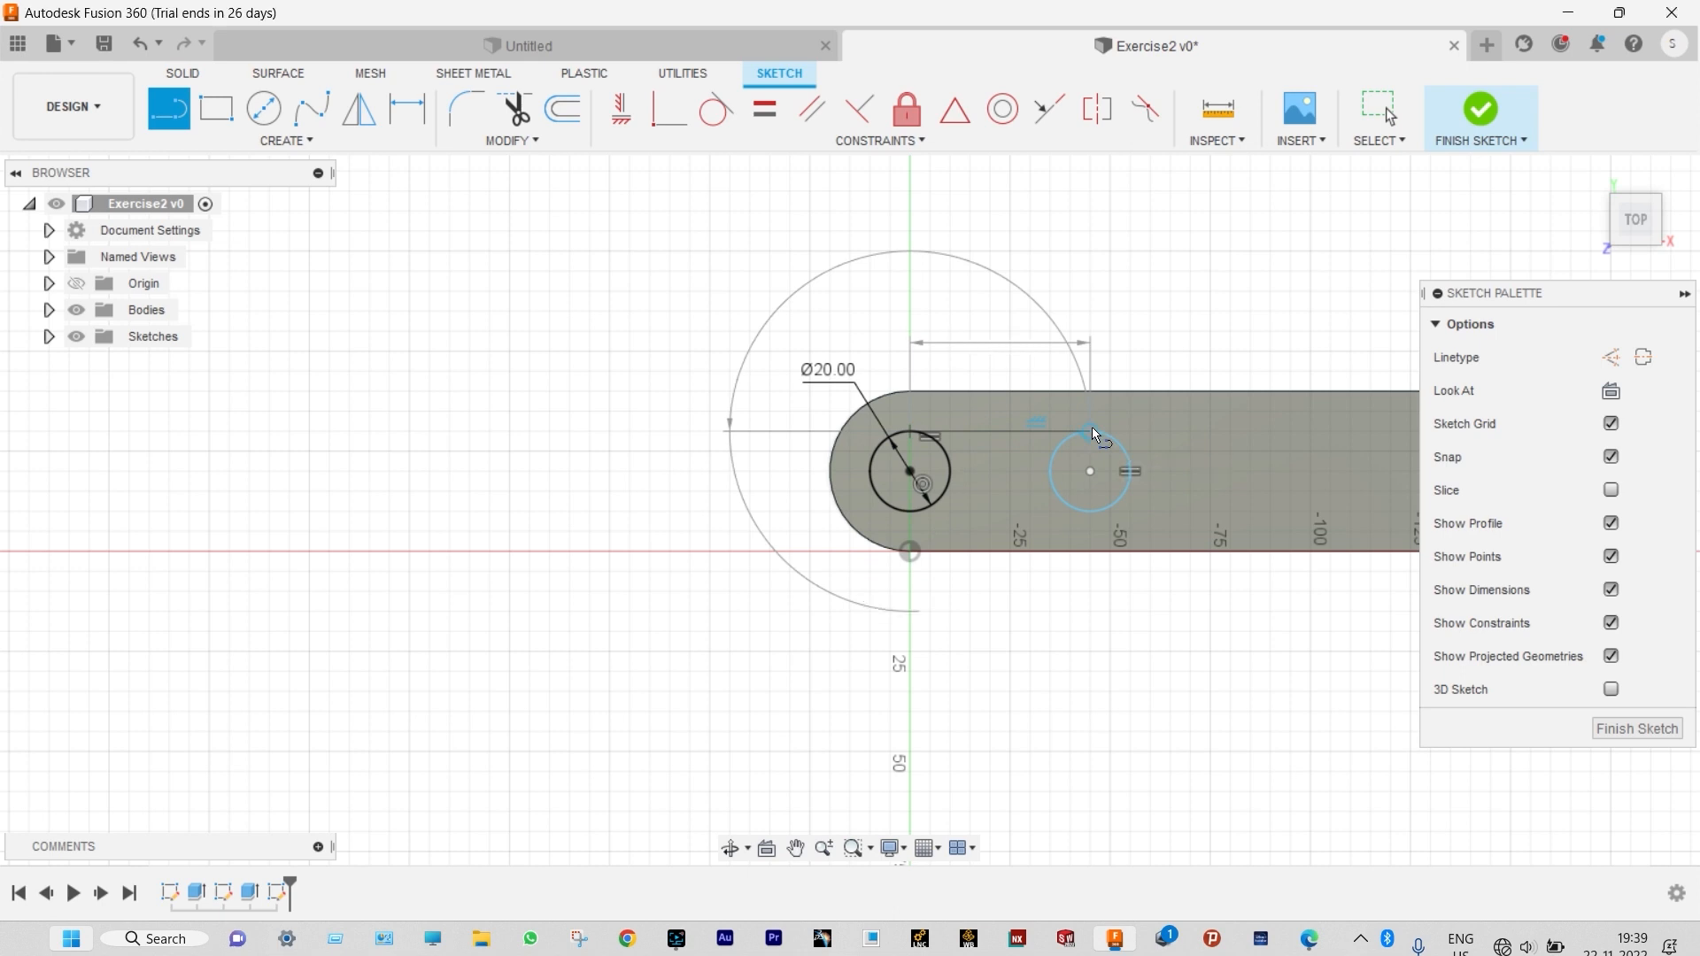
{"action": "double_click", "coordinate": [1092, 427]}
{"action": "key", "text": "Escape"}
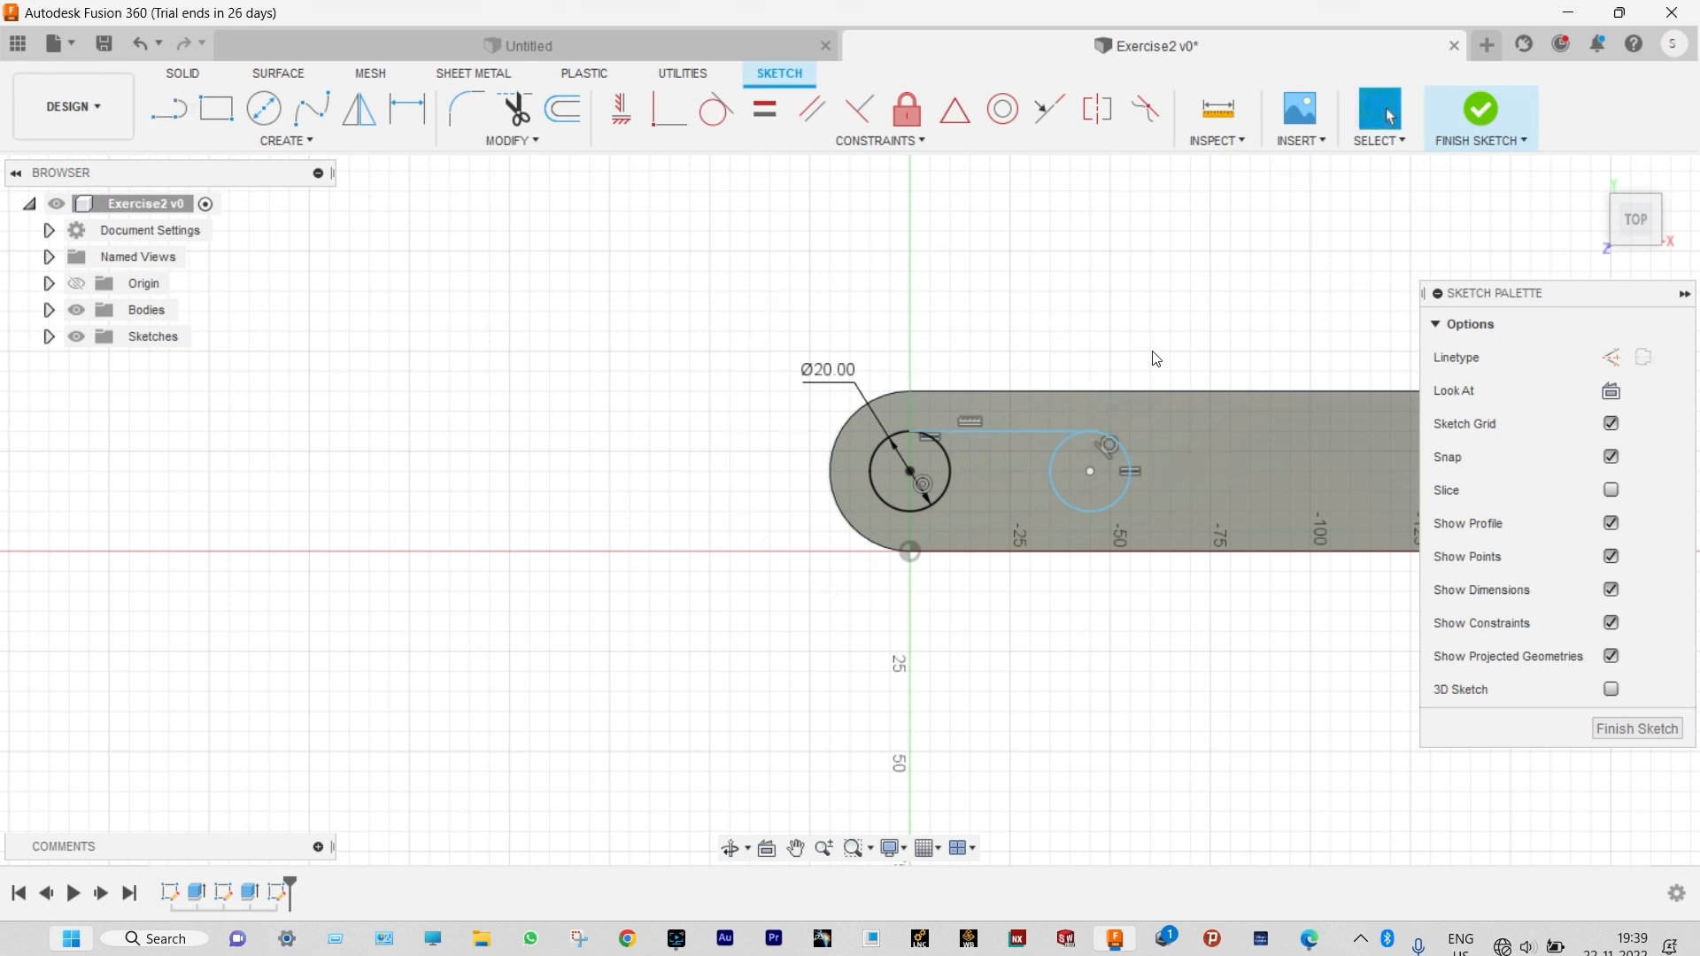
{"action": "key", "text": "l"}
{"action": "left_click", "coordinate": [910, 511]}
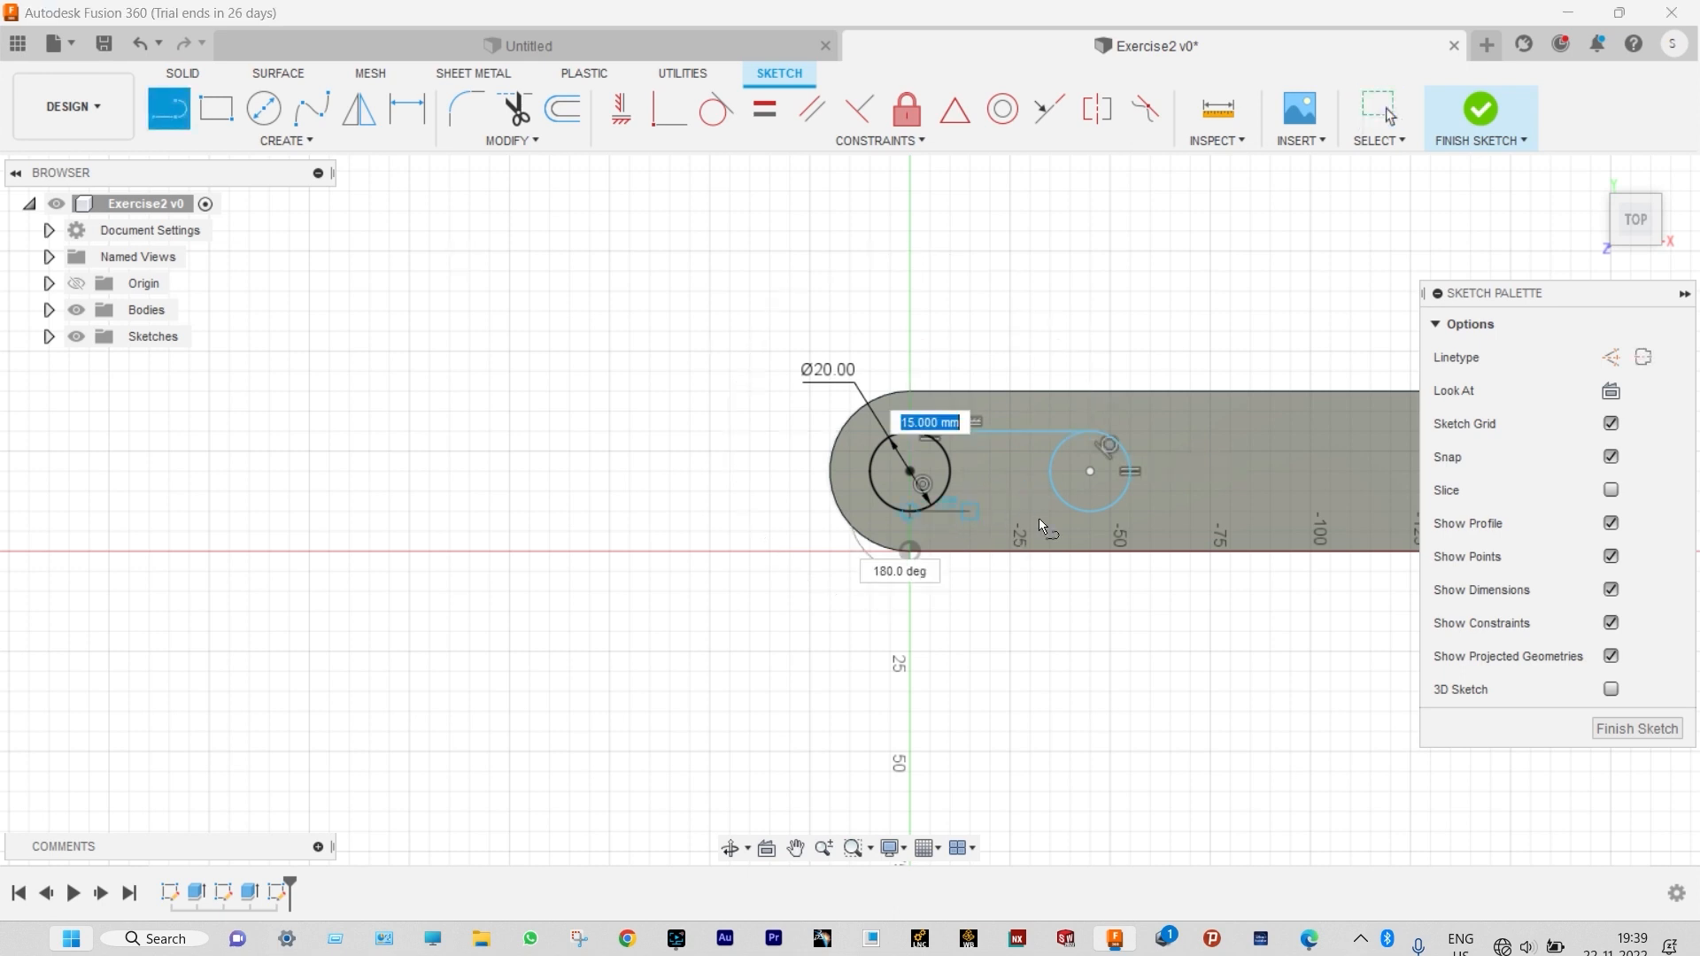
{"action": "double_click", "coordinate": [1098, 513]}
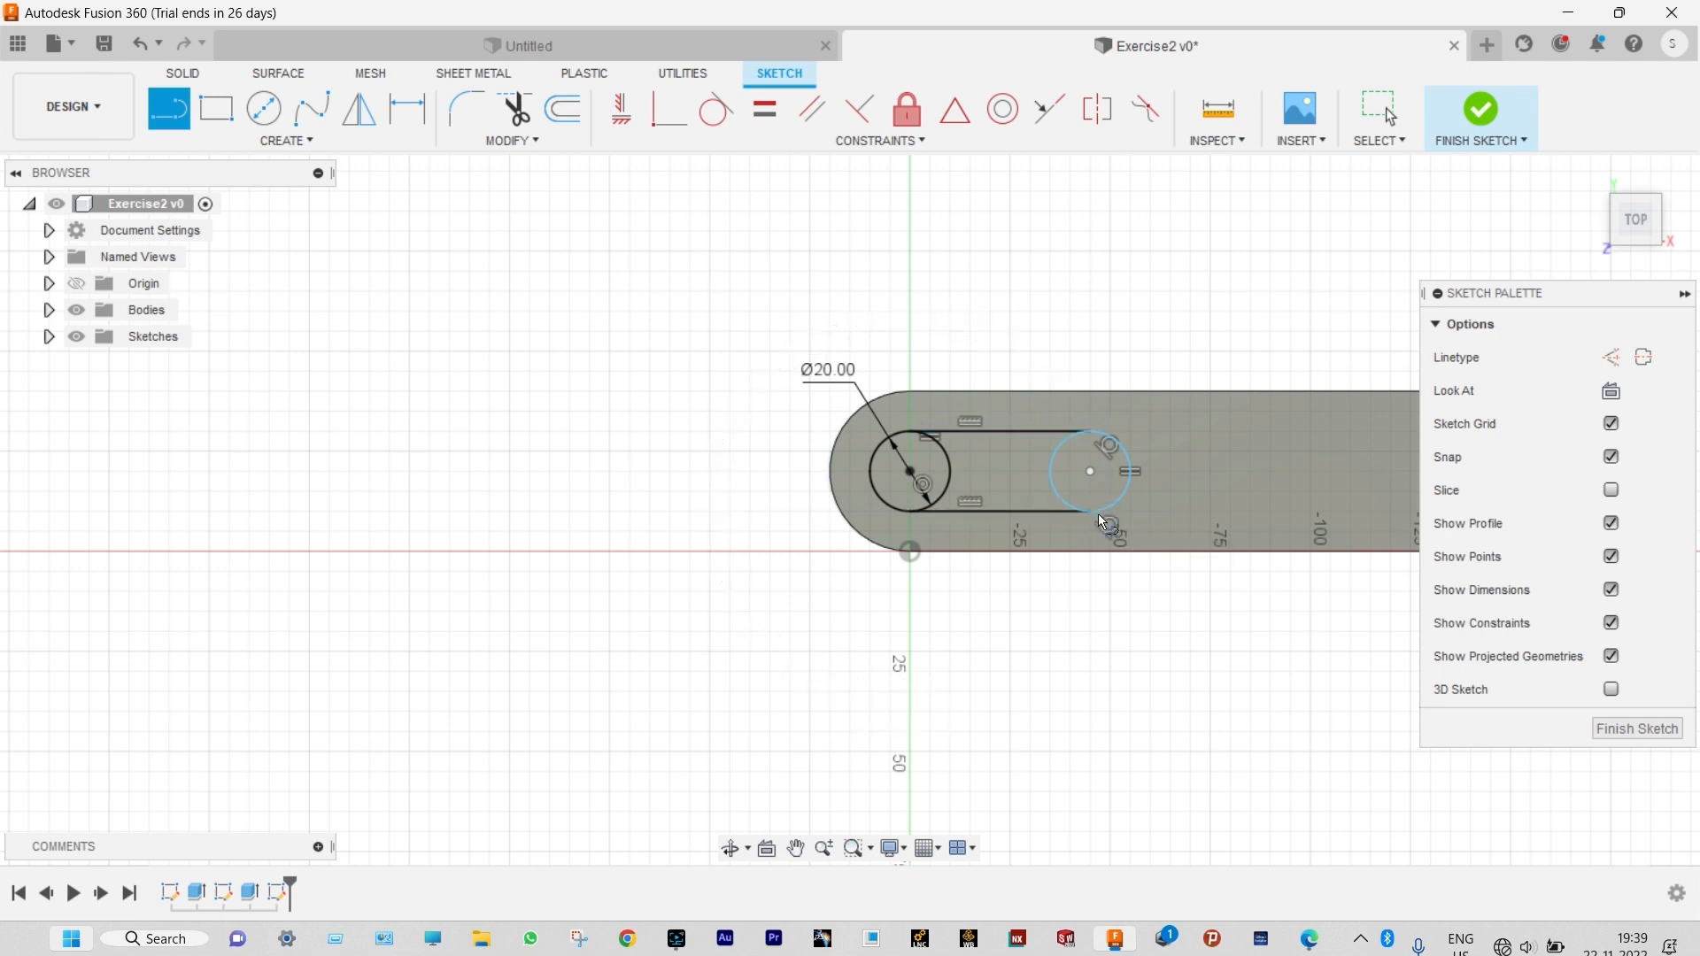
{"action": "key", "text": "Escape"}
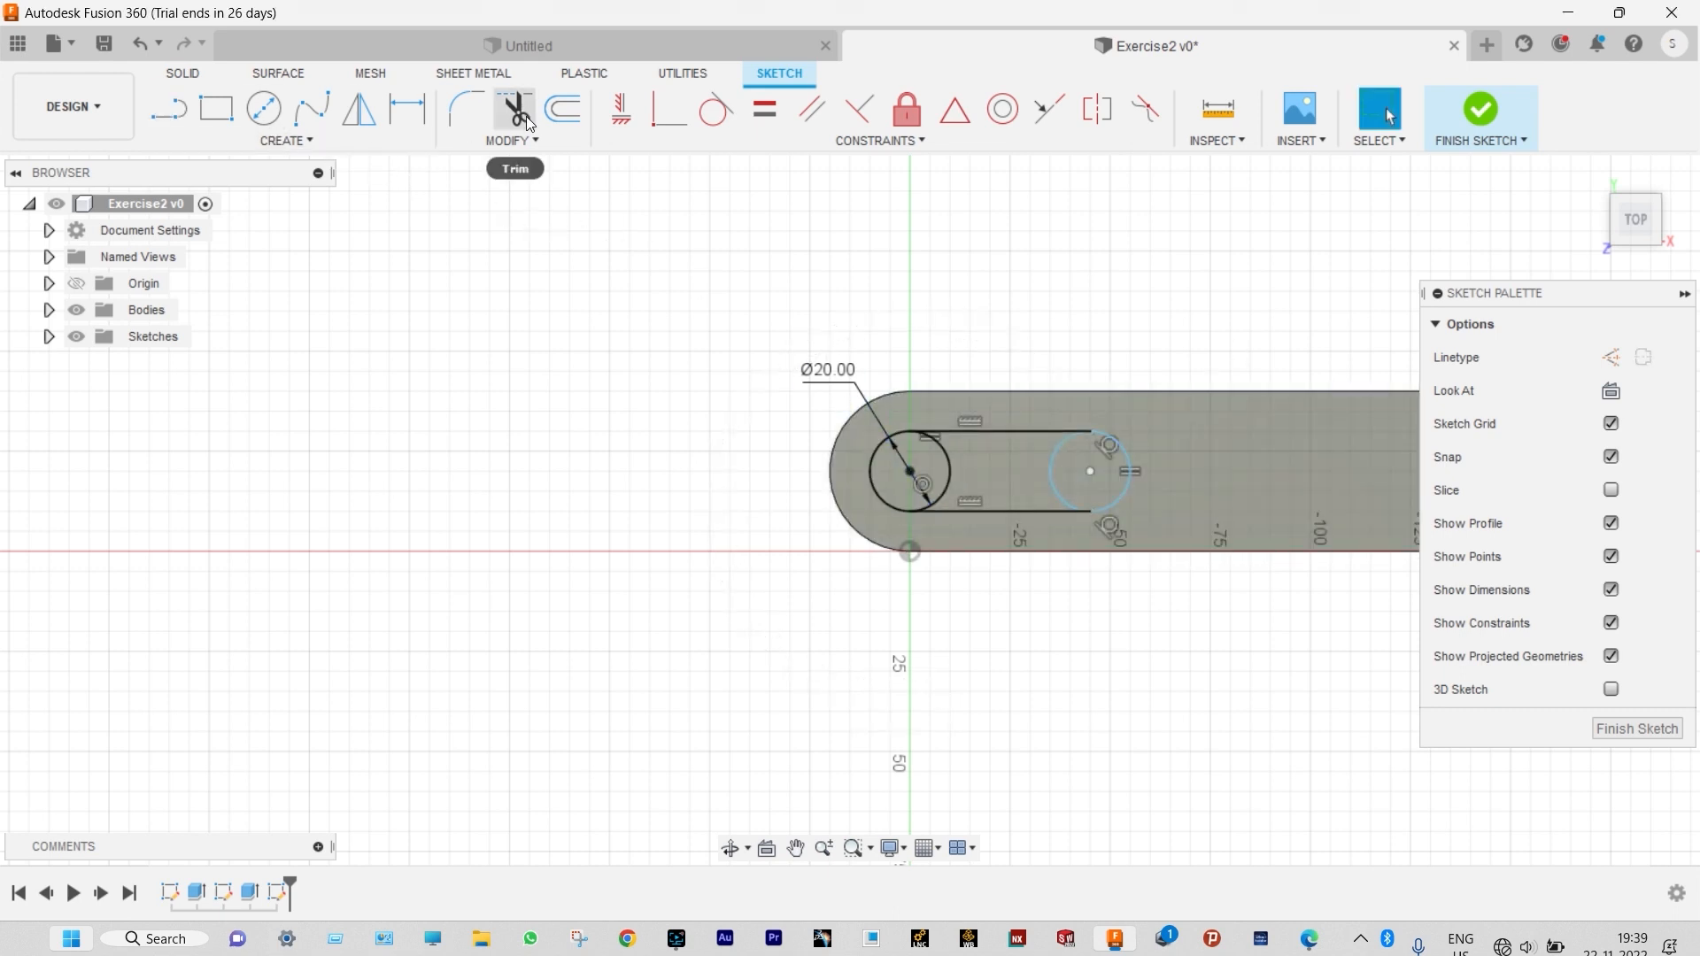
Step: Dimension the horizontal distance between the centres of the two circles and set it to 40 mm
{"action": "left_click", "coordinate": [407, 110]}
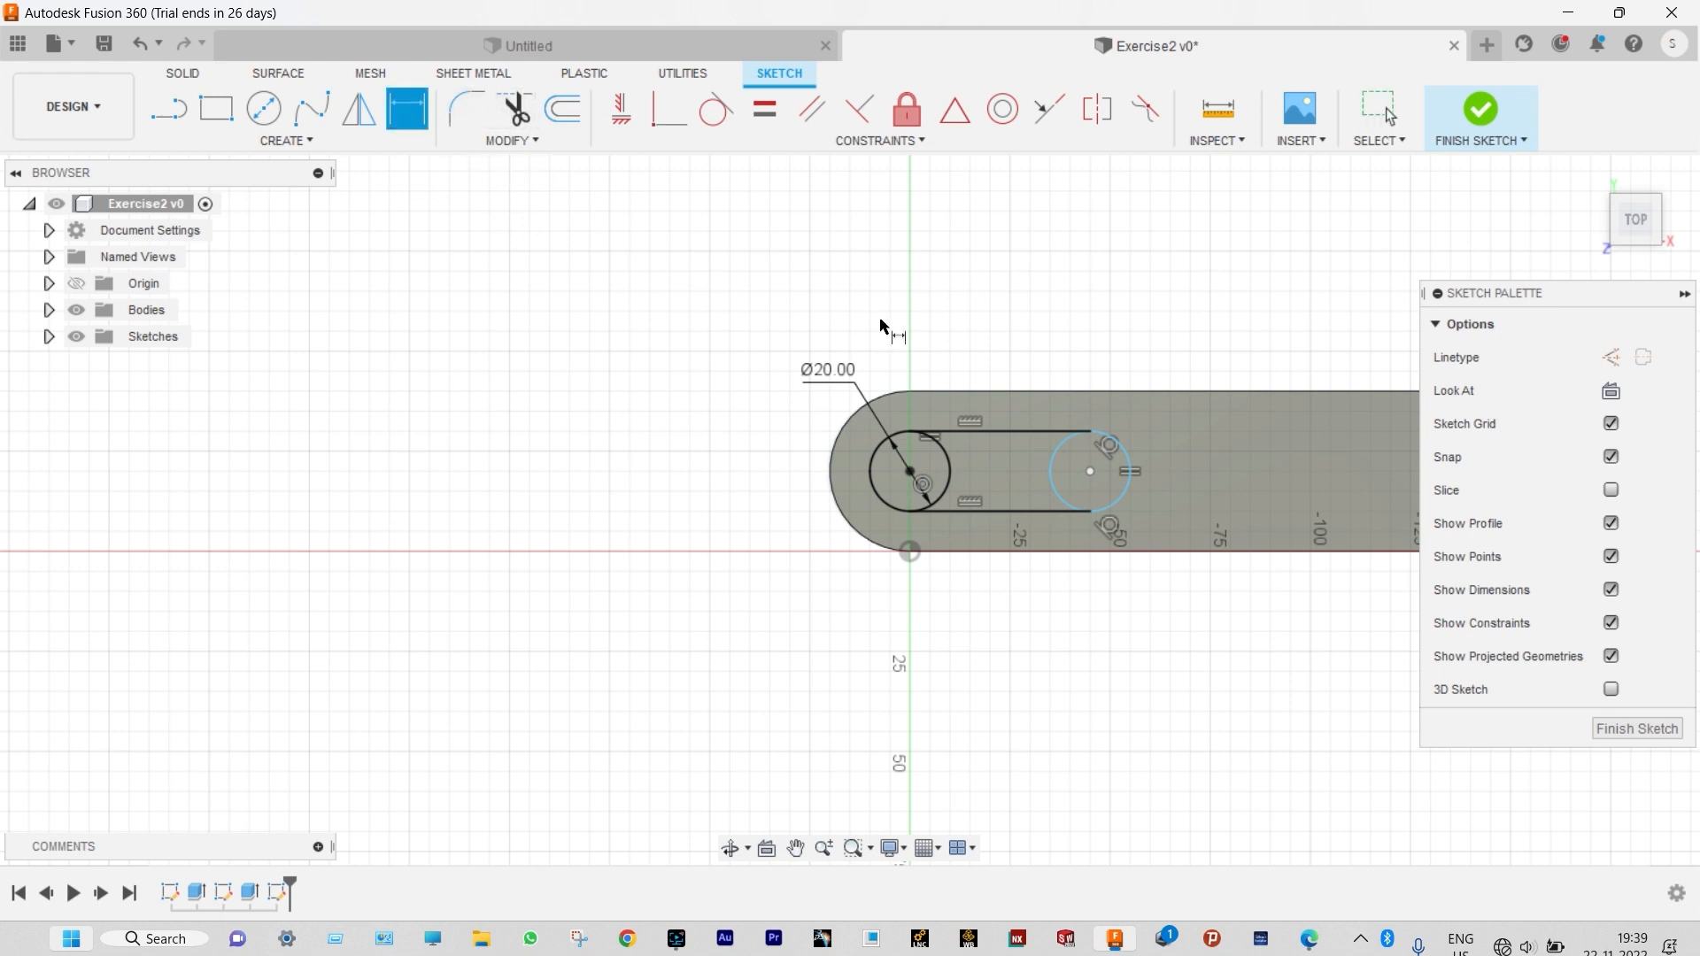
{"action": "left_click", "coordinate": [911, 472]}
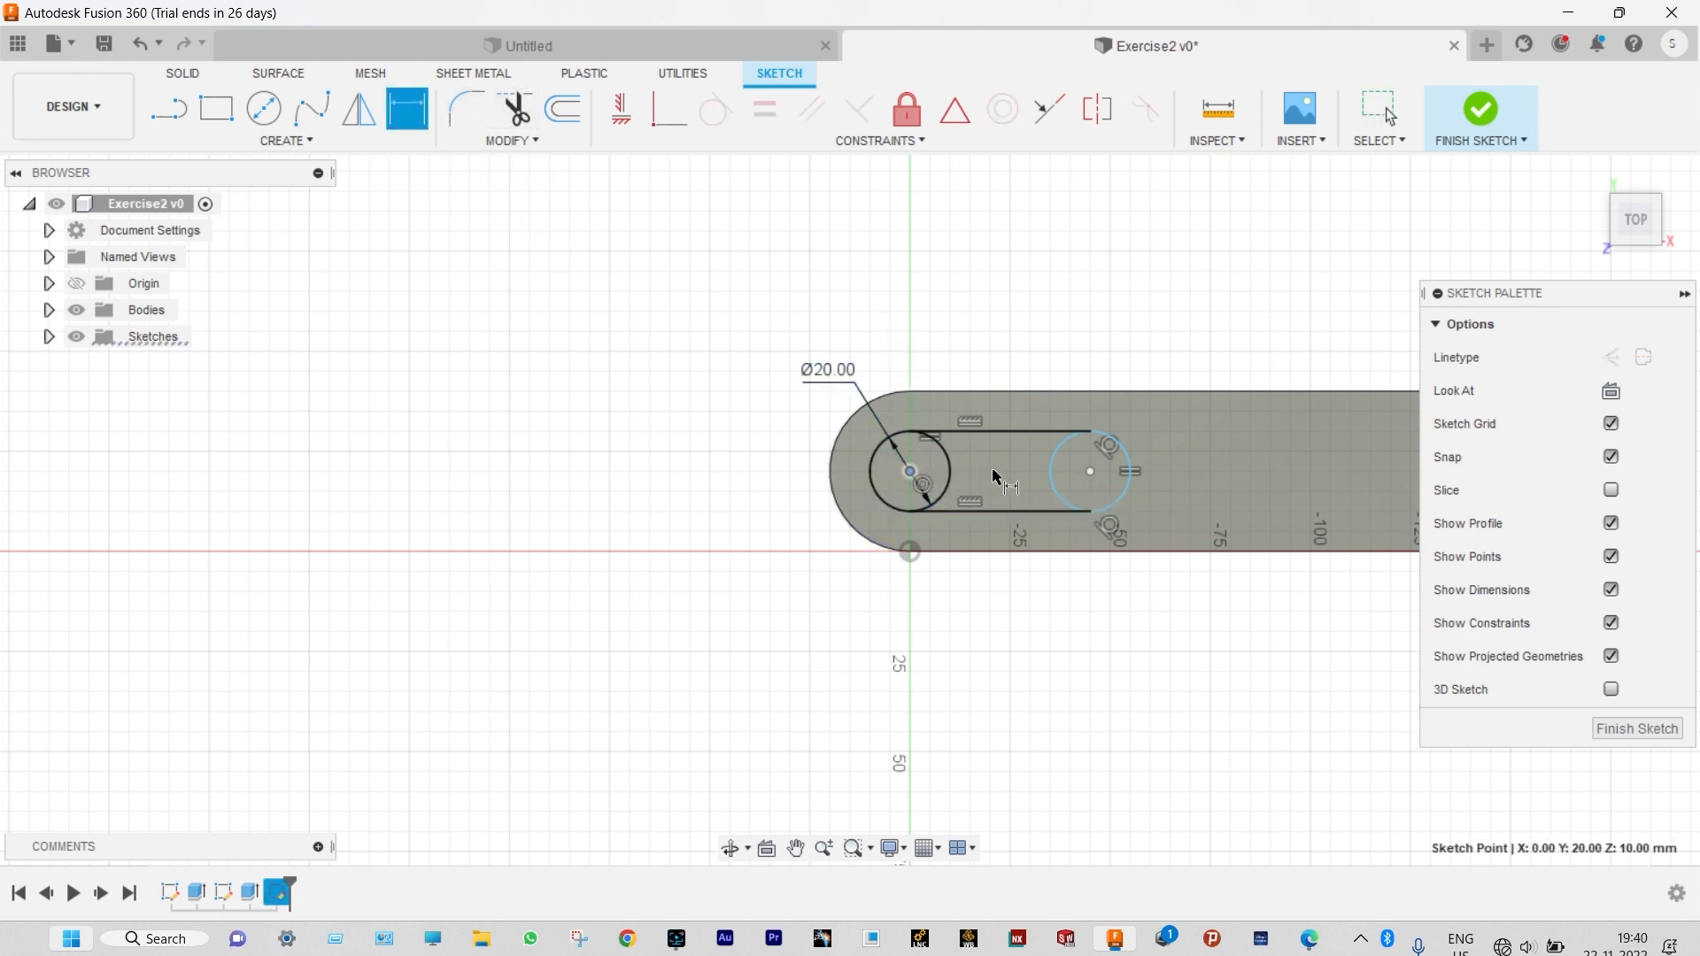
{"action": "left_click", "coordinate": [1090, 471]}
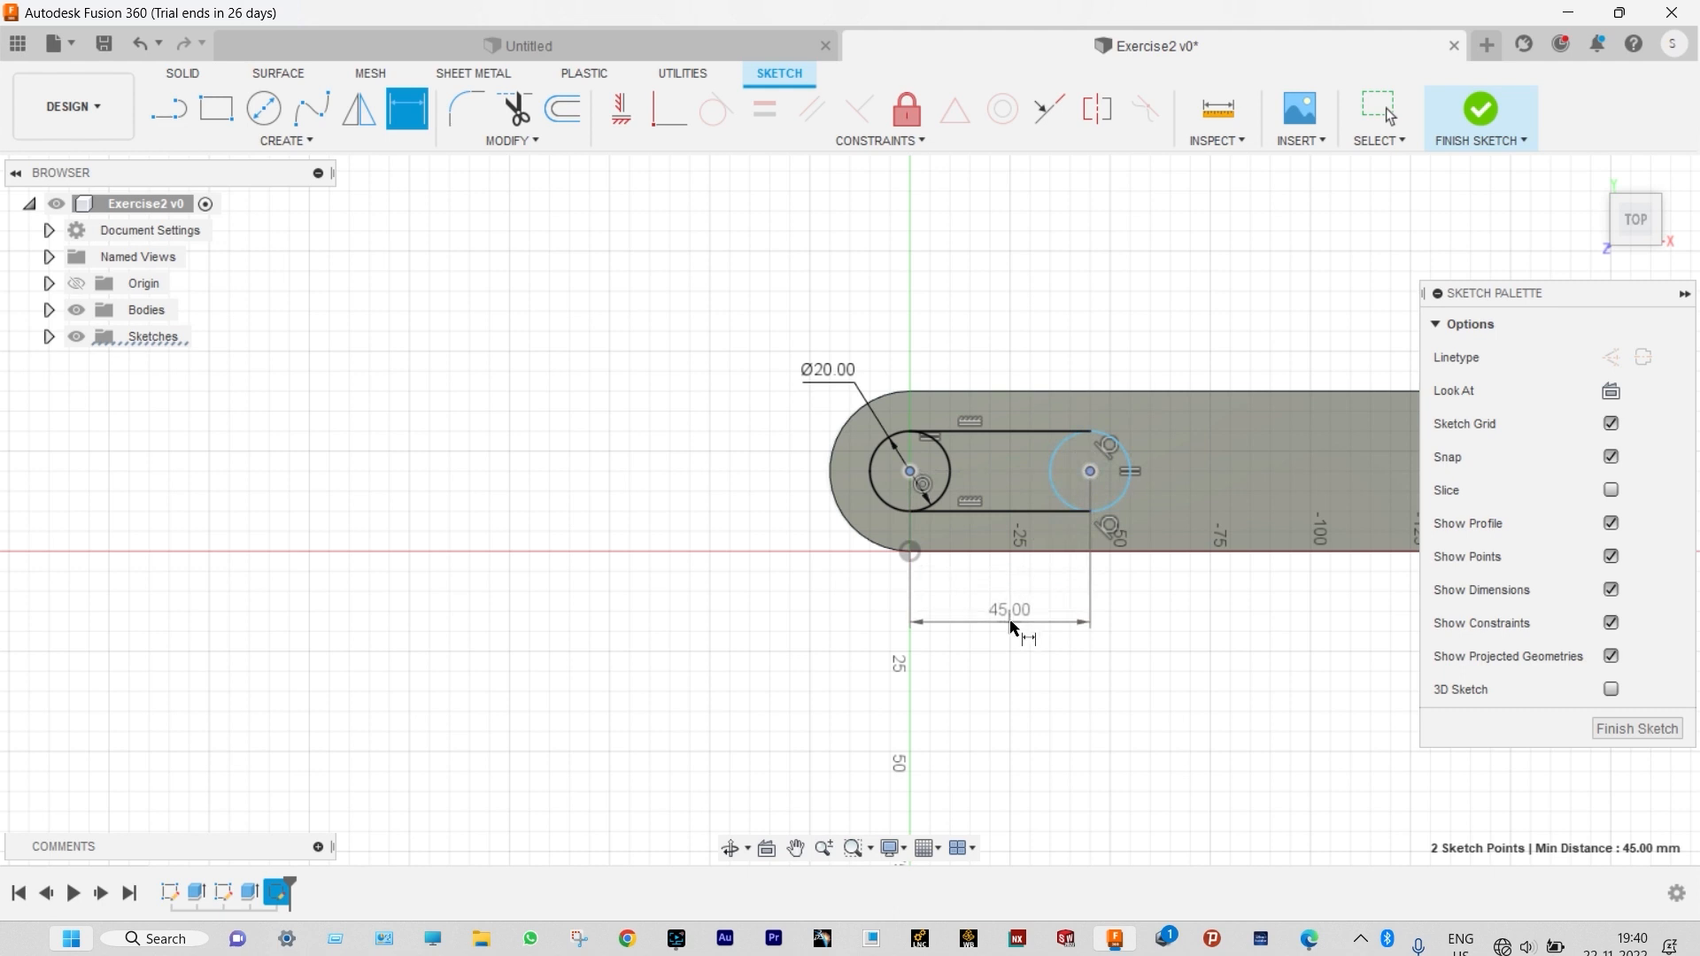
{"action": "left_click", "coordinate": [1020, 629]}
{"action": "type", "text": "40"}
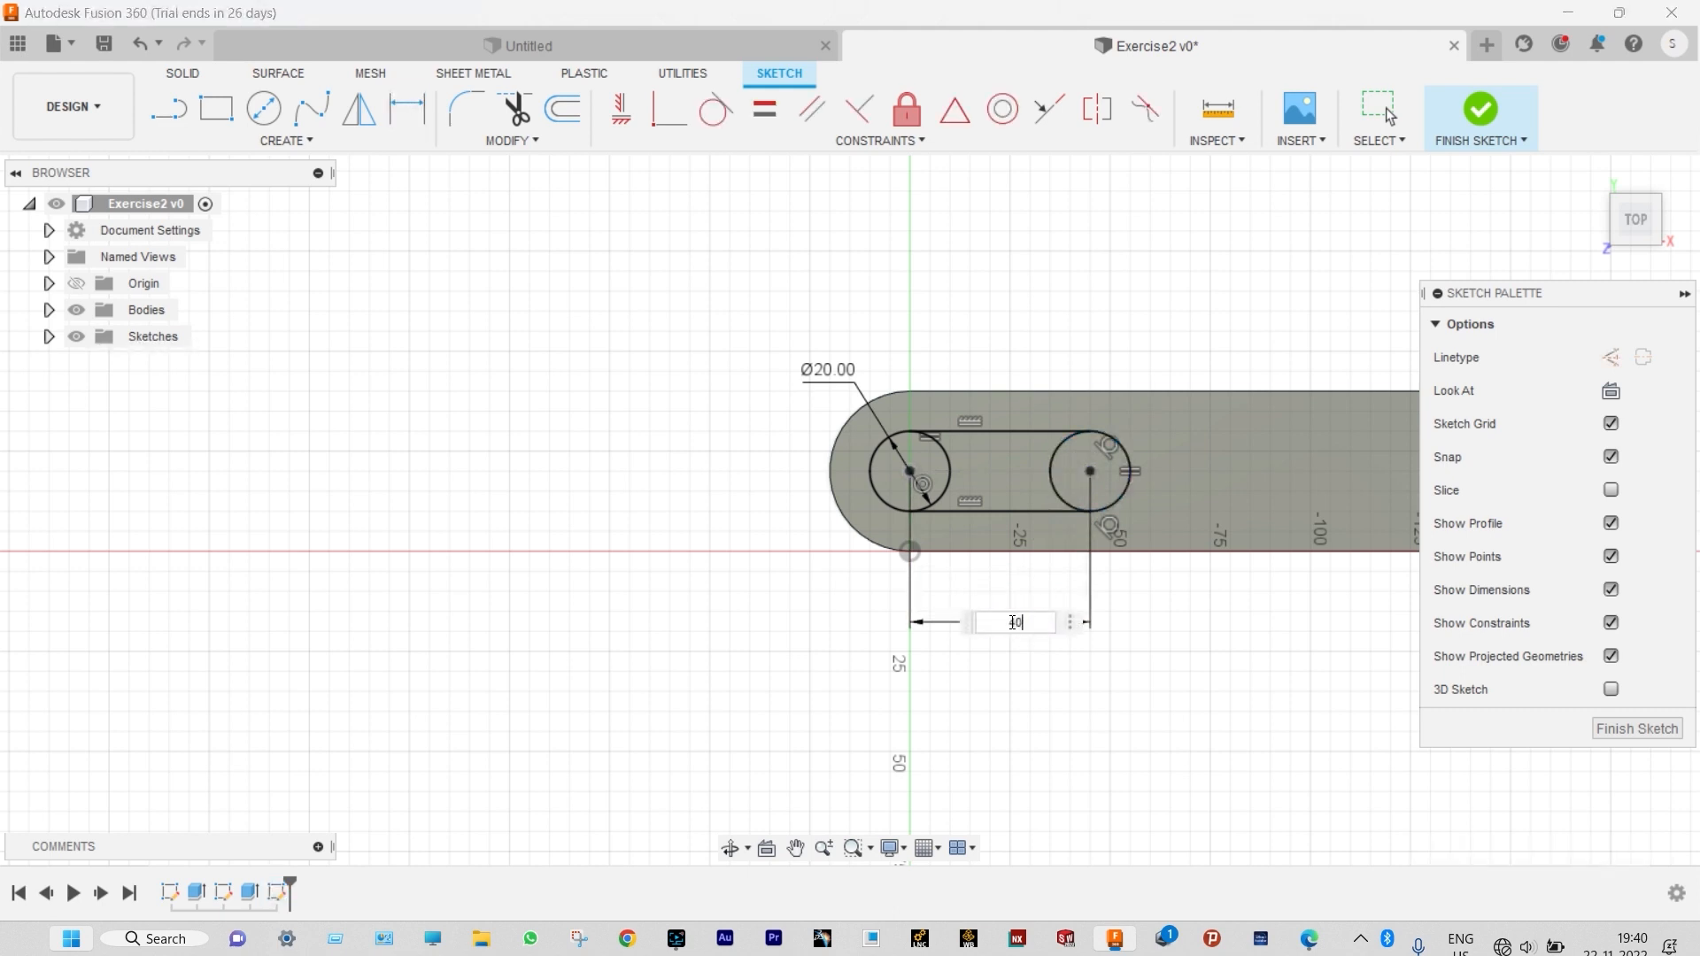
{"action": "key", "text": "Return"}
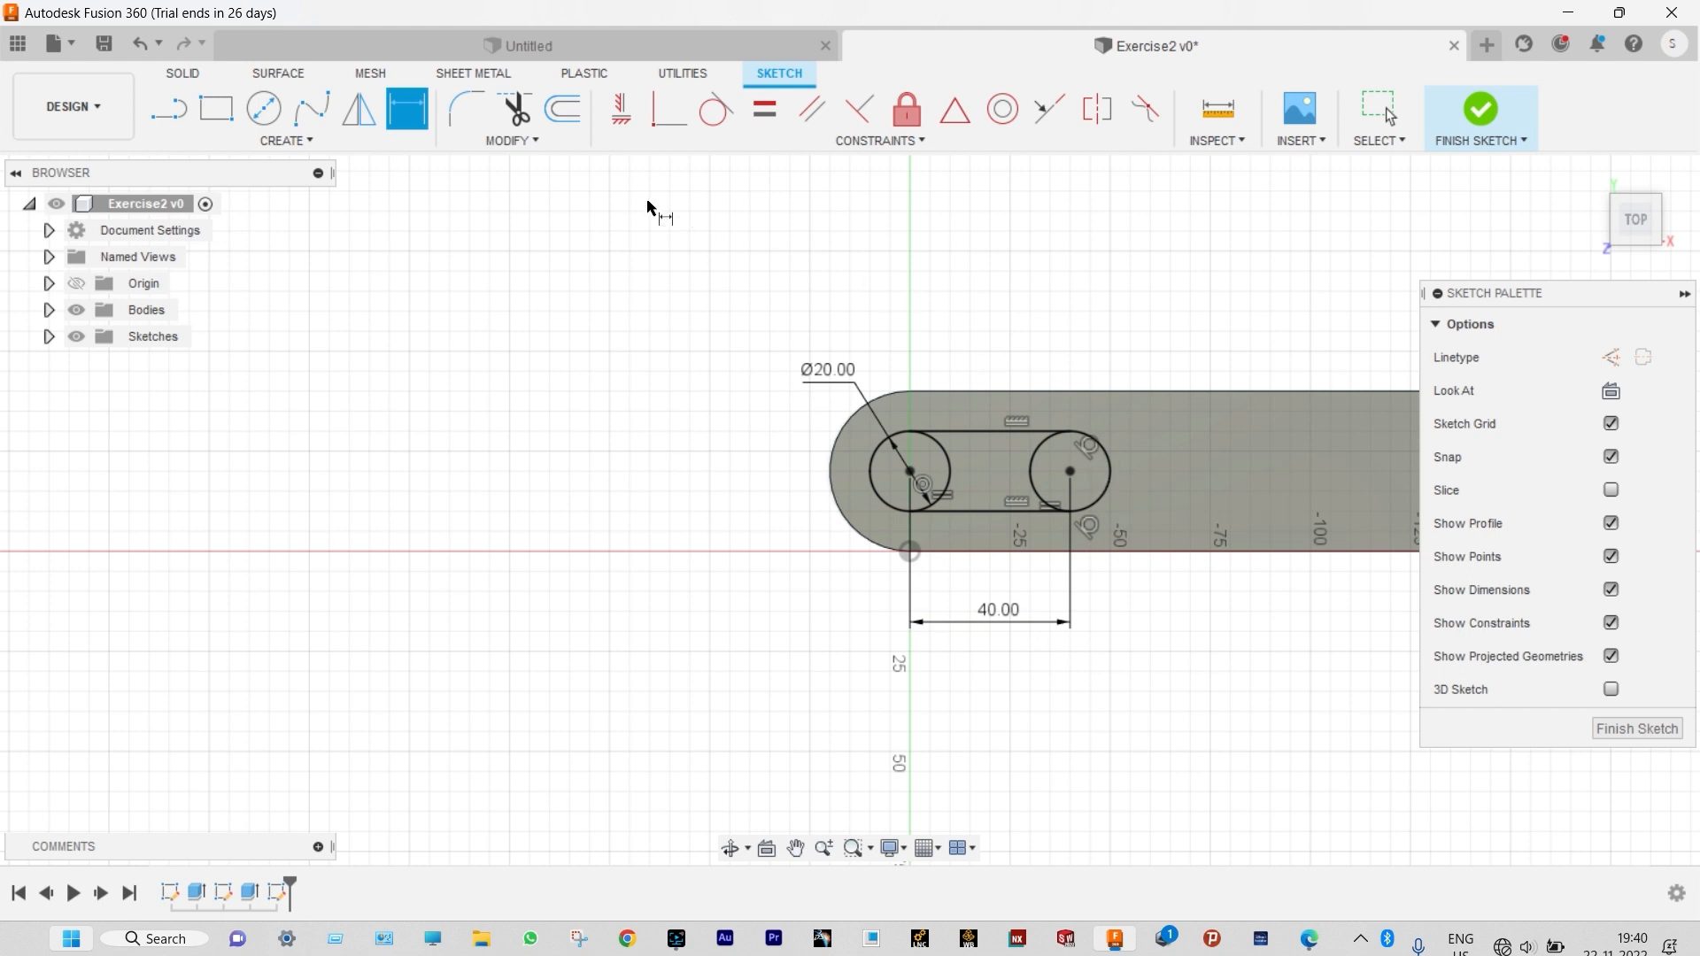
Step: Trim the inner halves of both circles to leave a closed slot outline and finish the sketch
{"action": "left_click", "coordinate": [522, 122]}
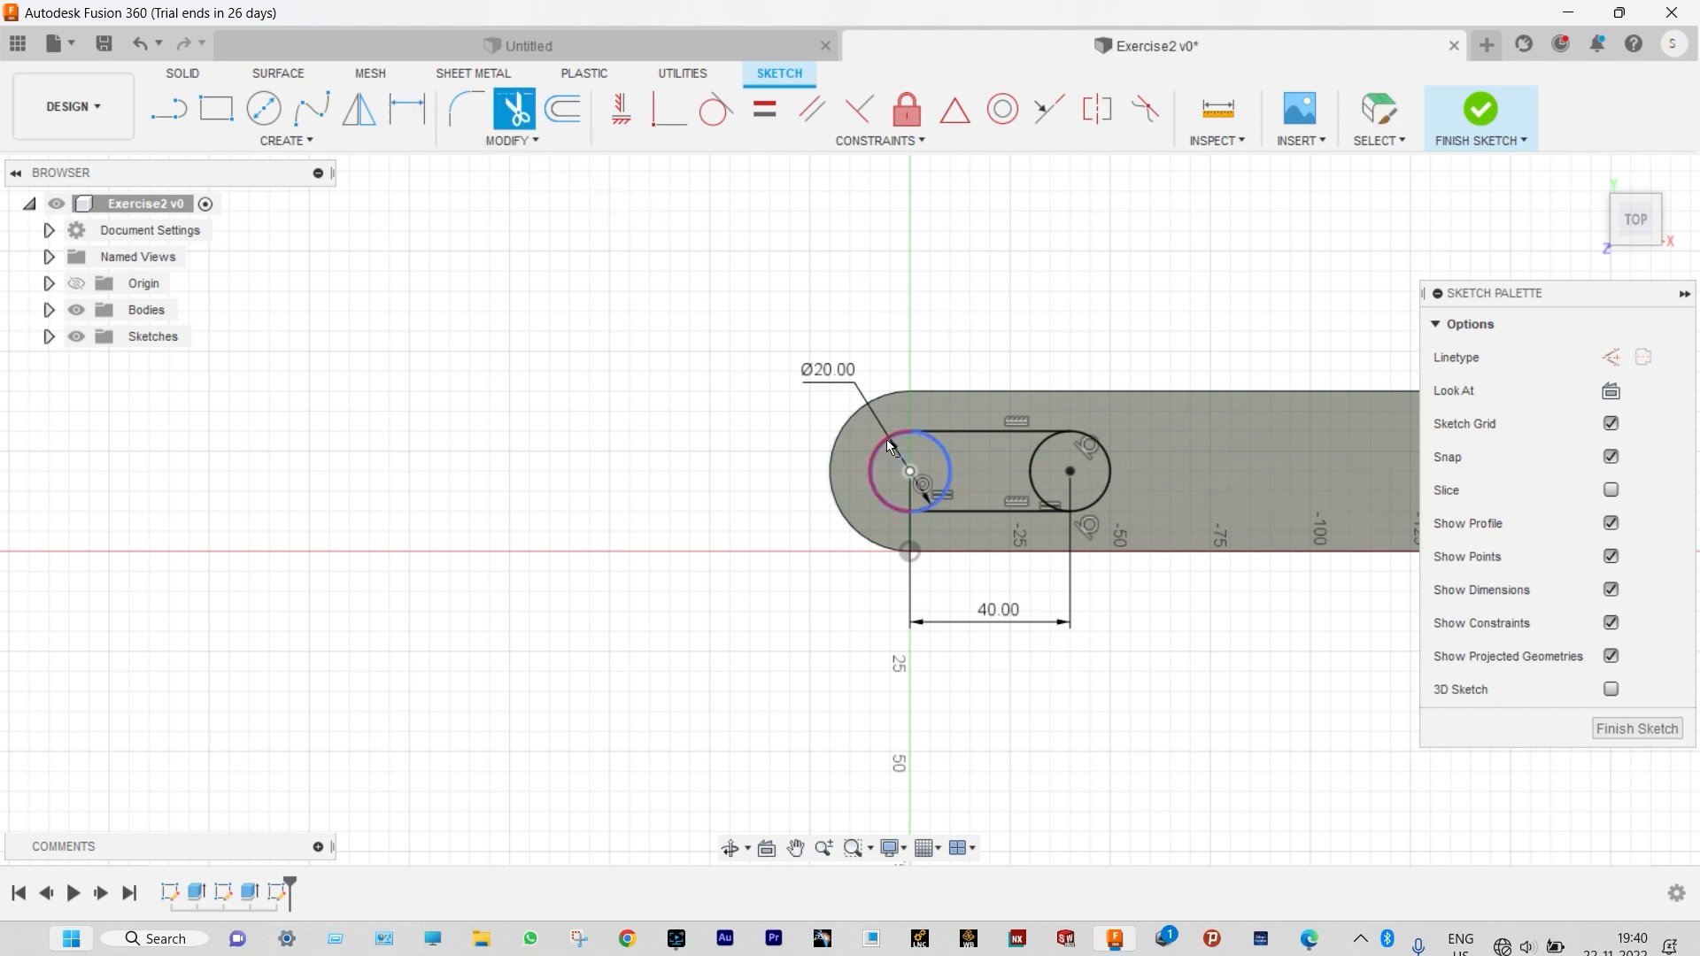
{"action": "left_click", "coordinate": [953, 453]}
{"action": "left_click", "coordinate": [1033, 471]}
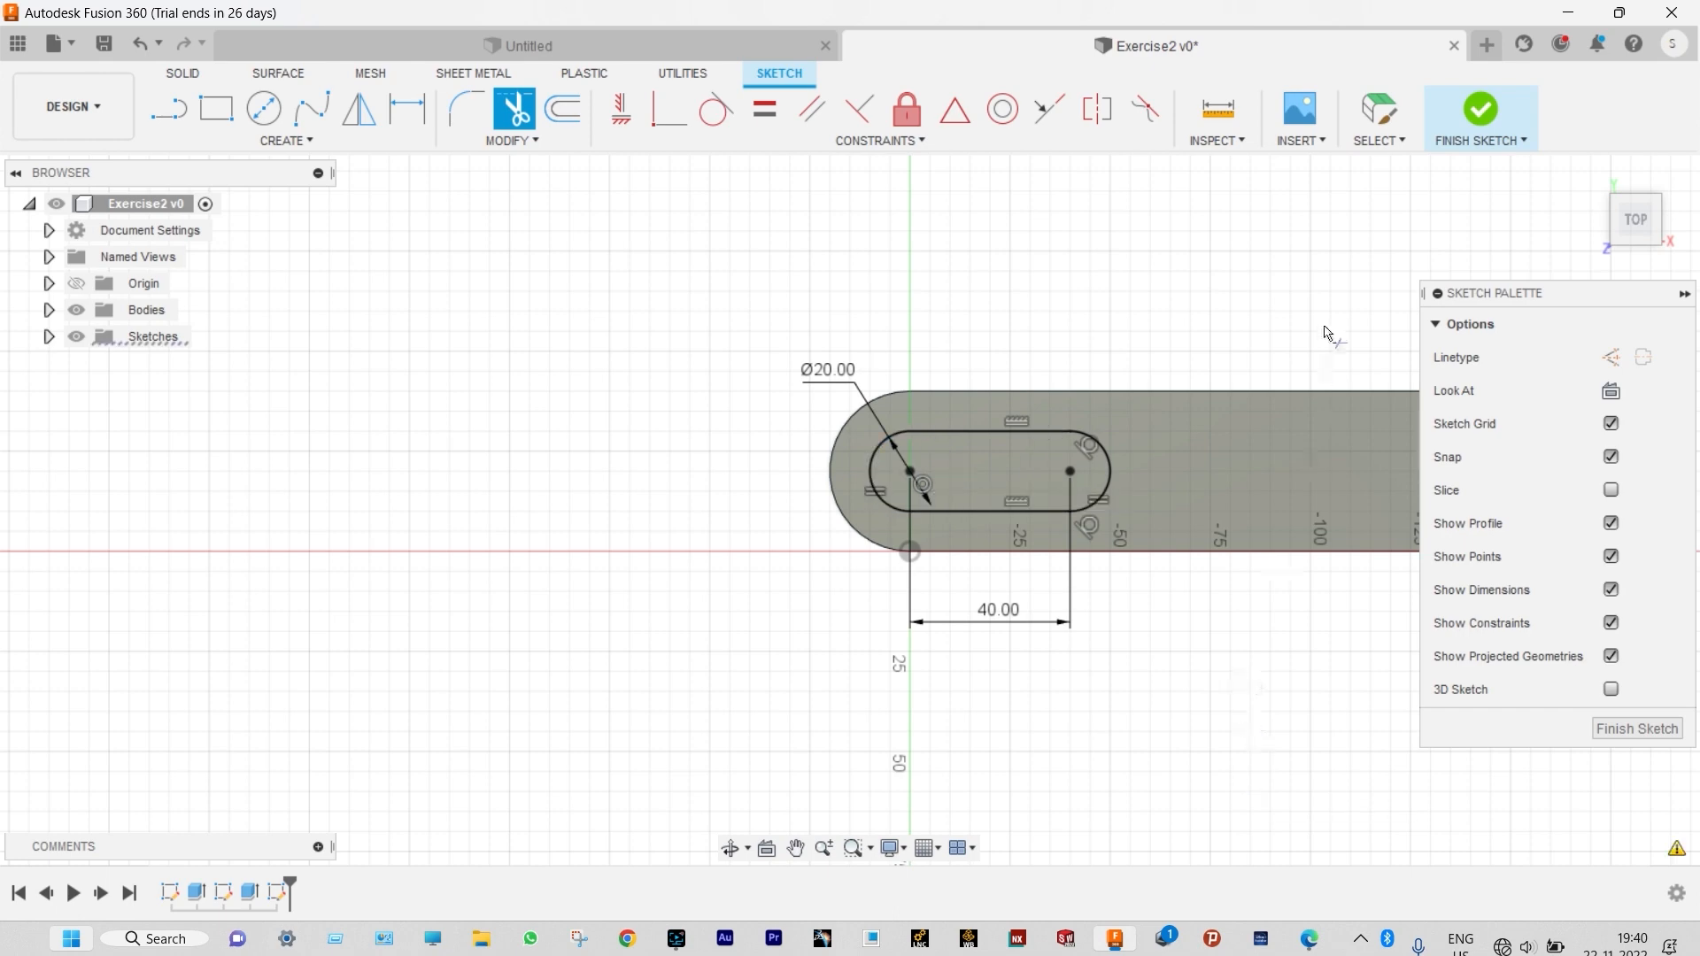
{"action": "left_click", "coordinate": [1487, 128]}
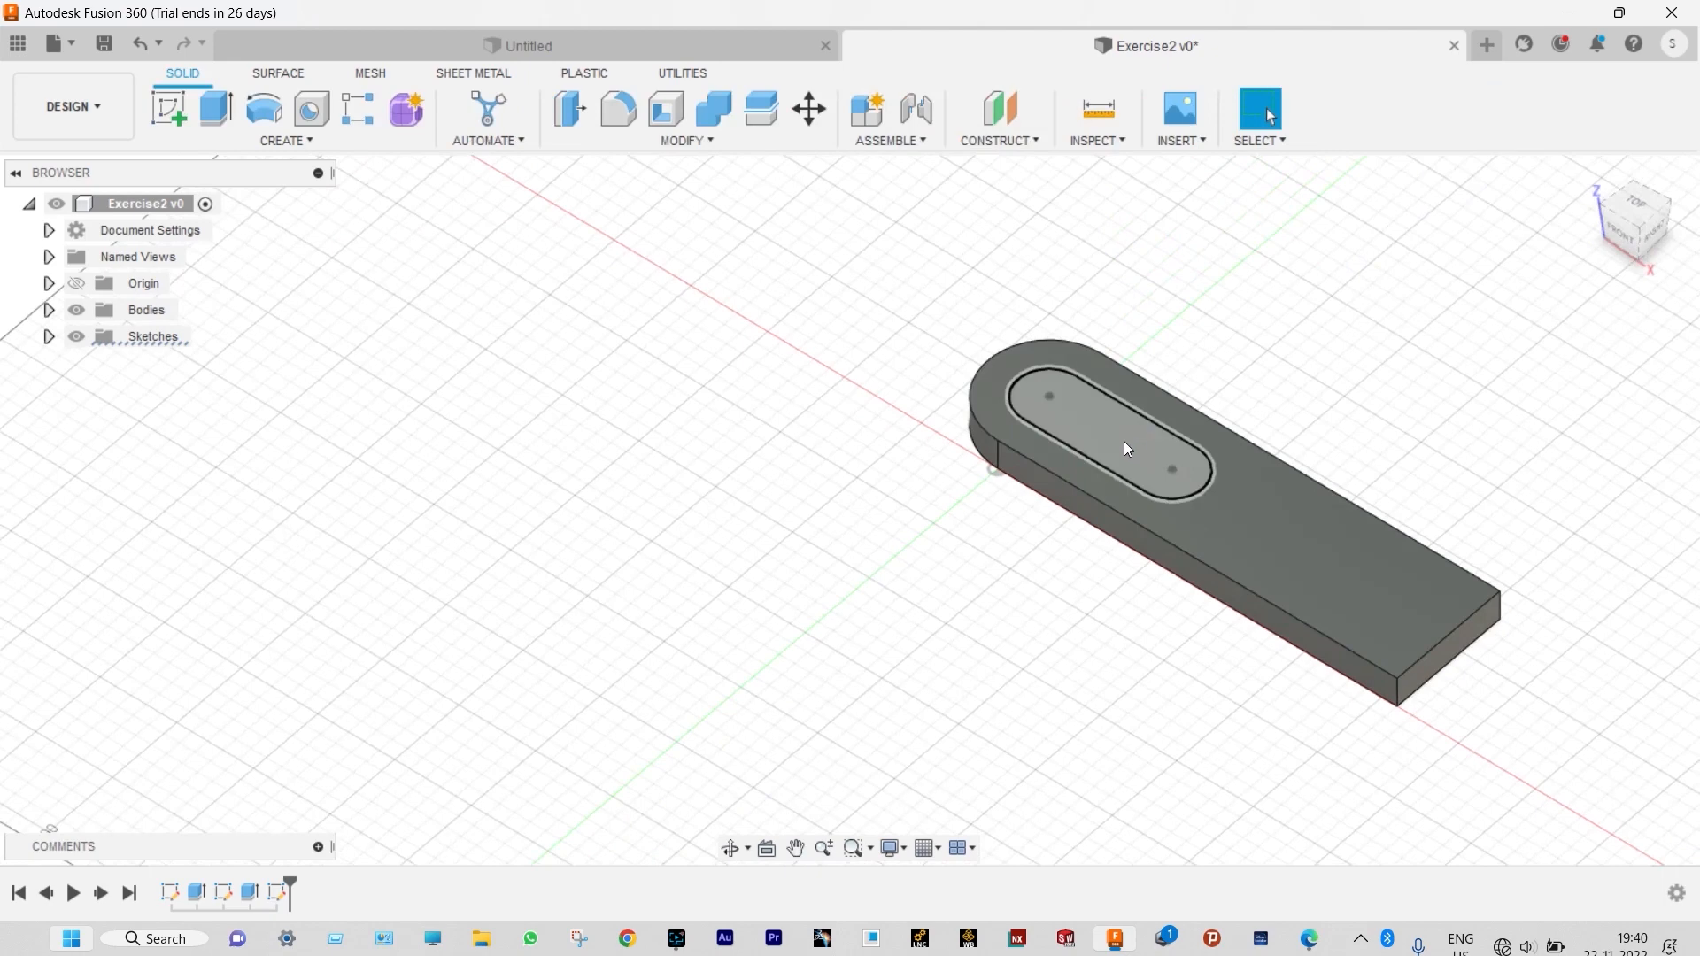
Step: Extrude the slot profile by -10 mm as a cut through the plate
{"action": "left_click", "coordinate": [1123, 442]}
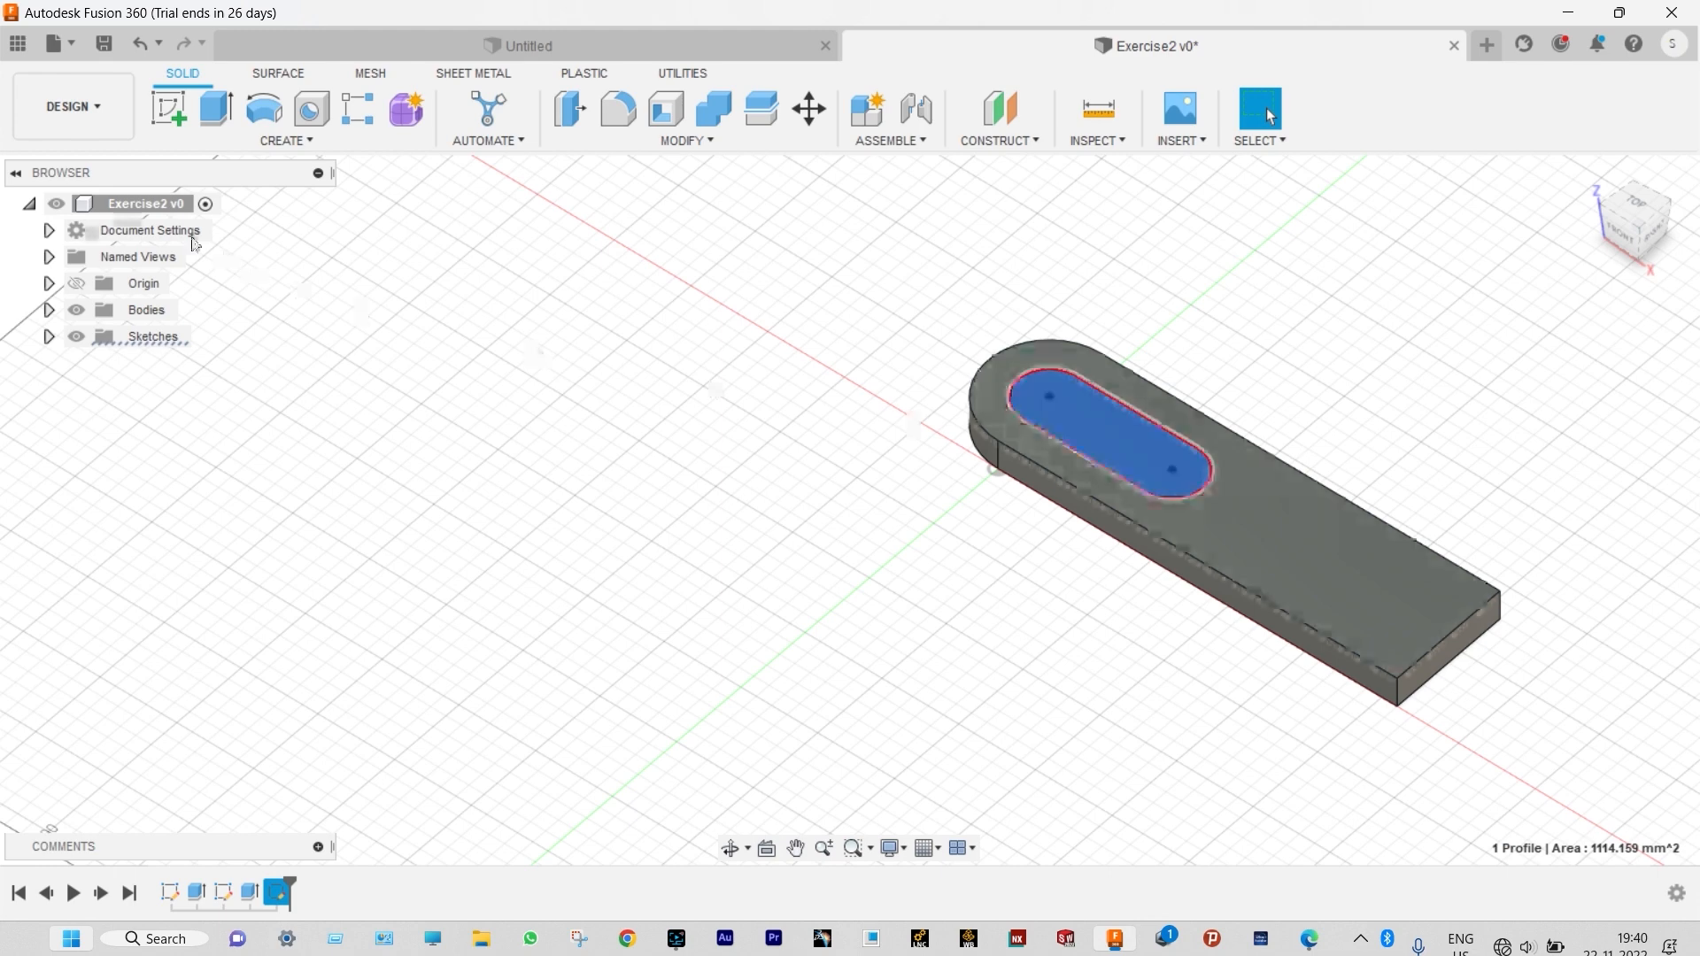
{"action": "left_click", "coordinate": [214, 115]}
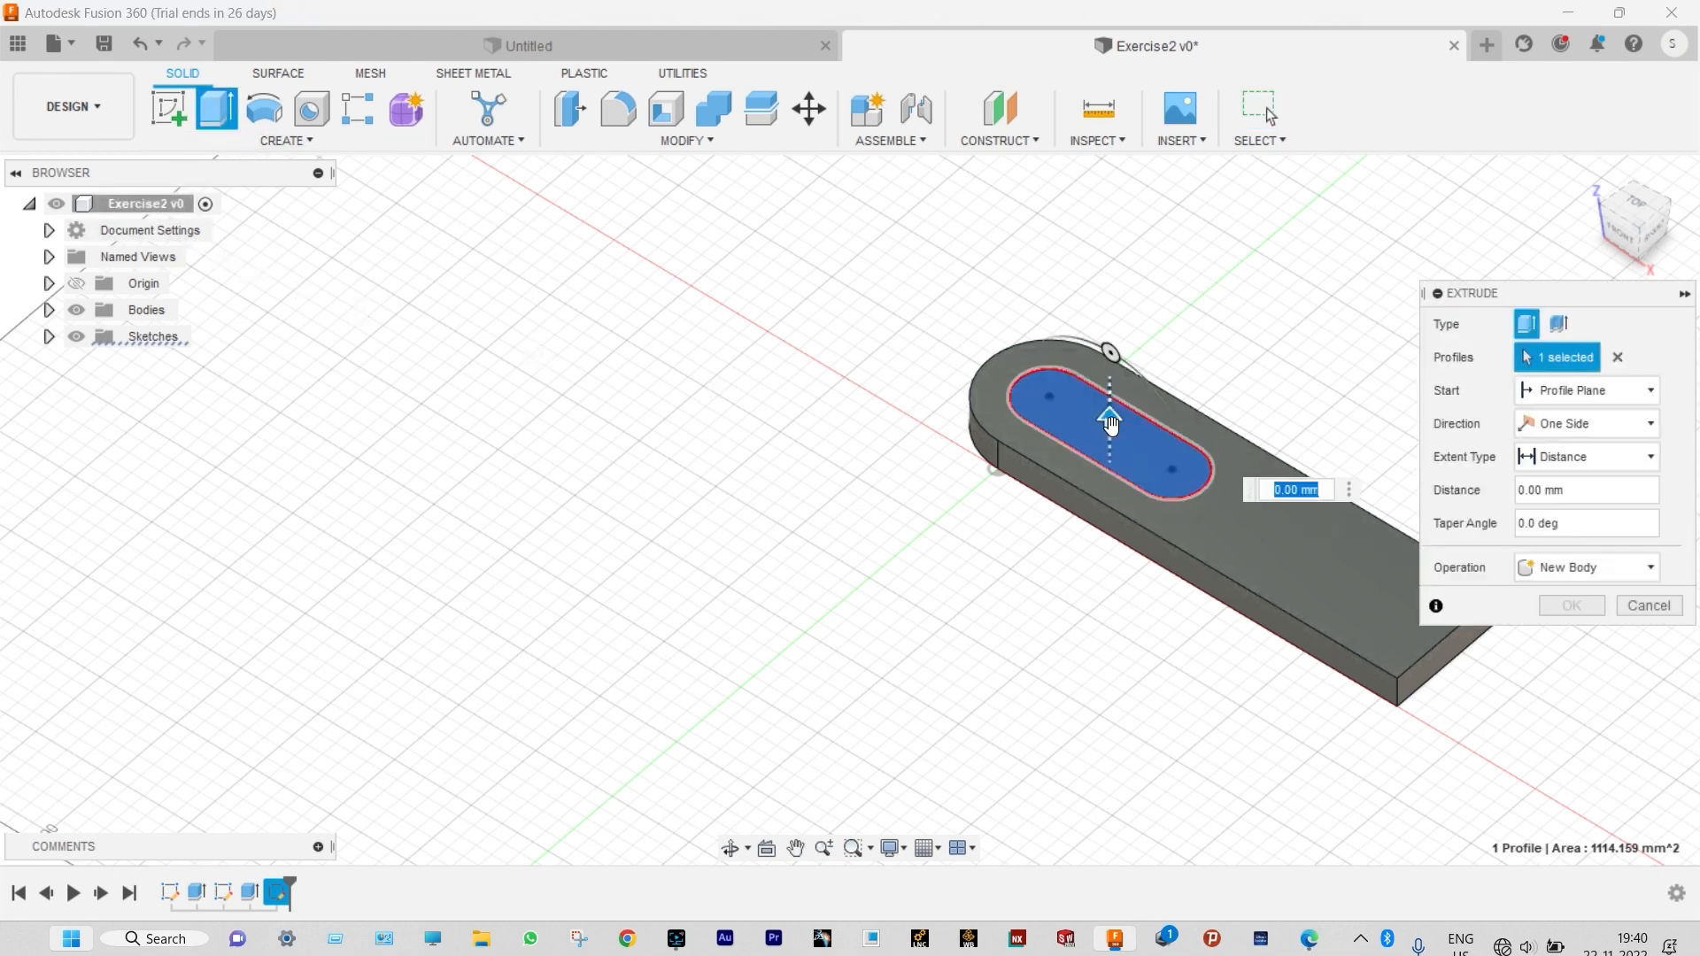
{"action": "left_click_drag", "start_coordinate": [1111, 427], "coordinate": [1112, 482]}
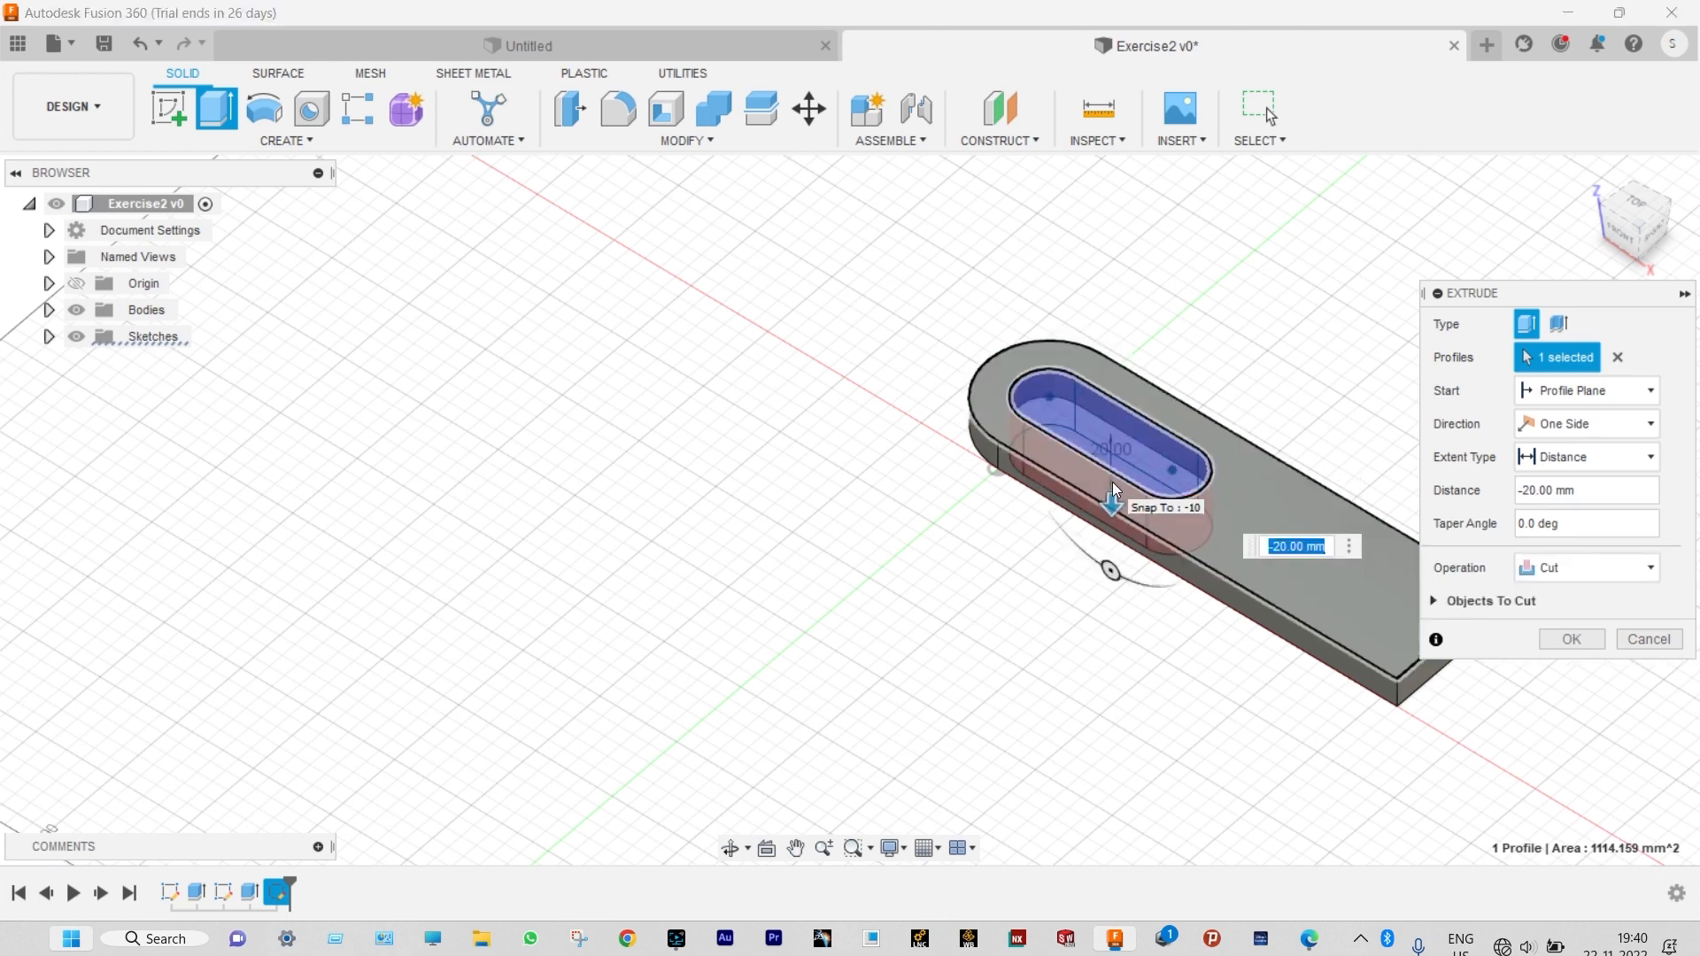
{"action": "type", "text": "-1"}
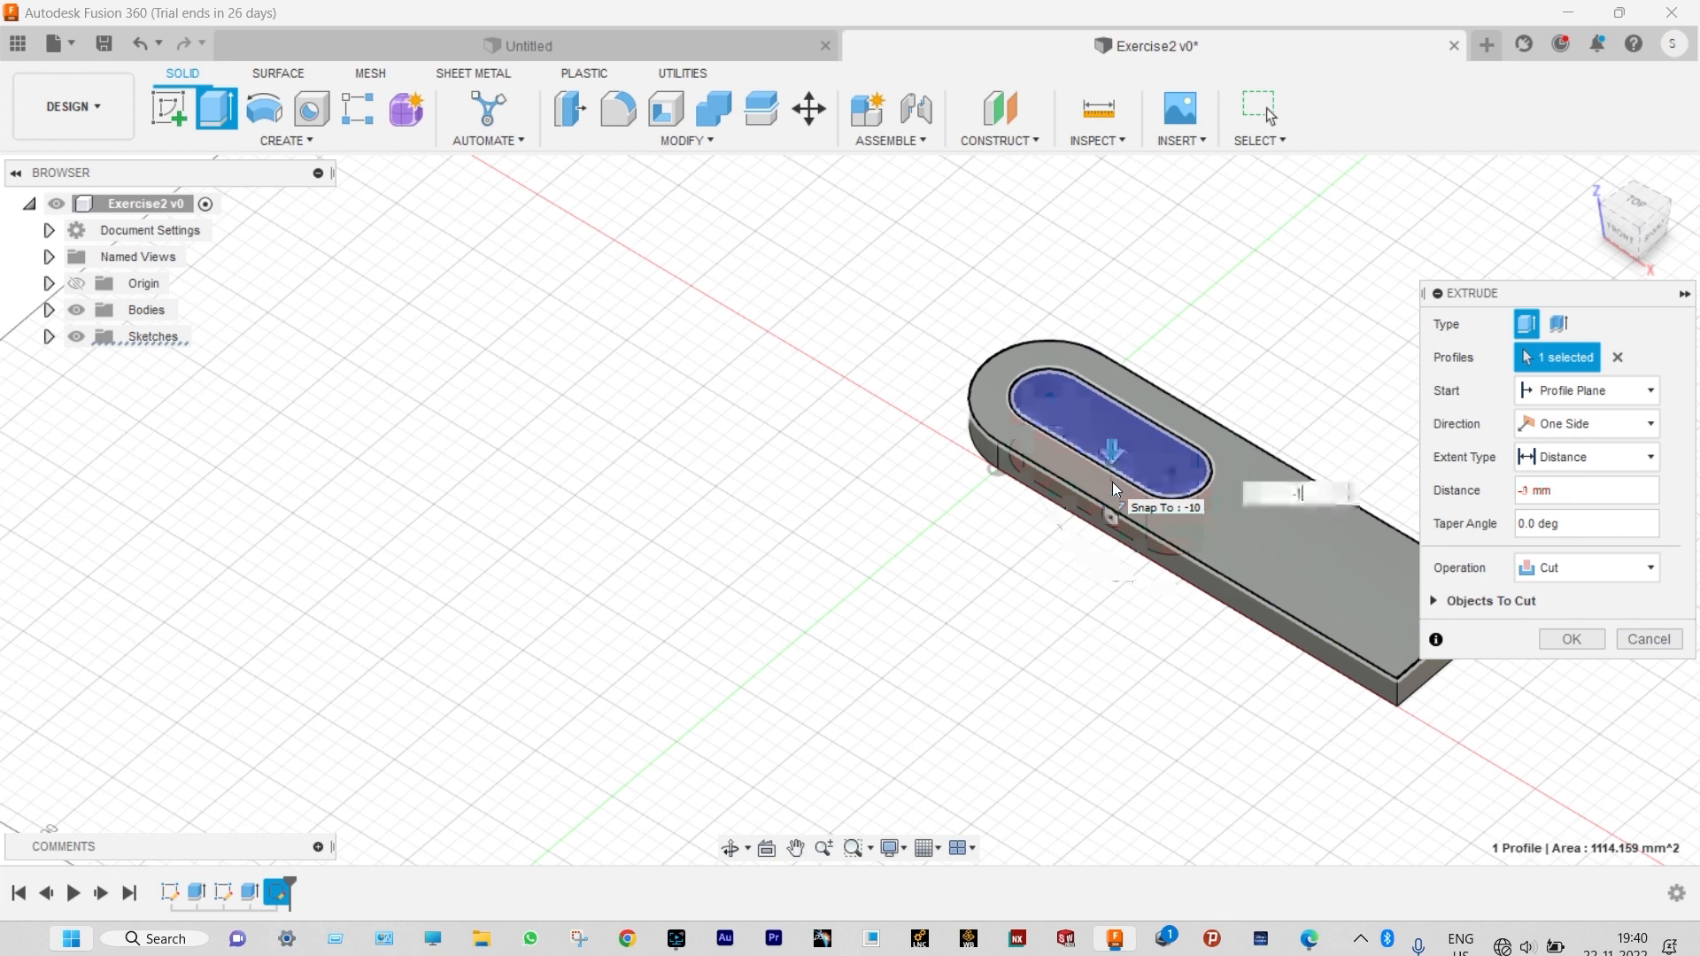
{"action": "type", "text": "0"}
{"action": "key", "text": "Return"}
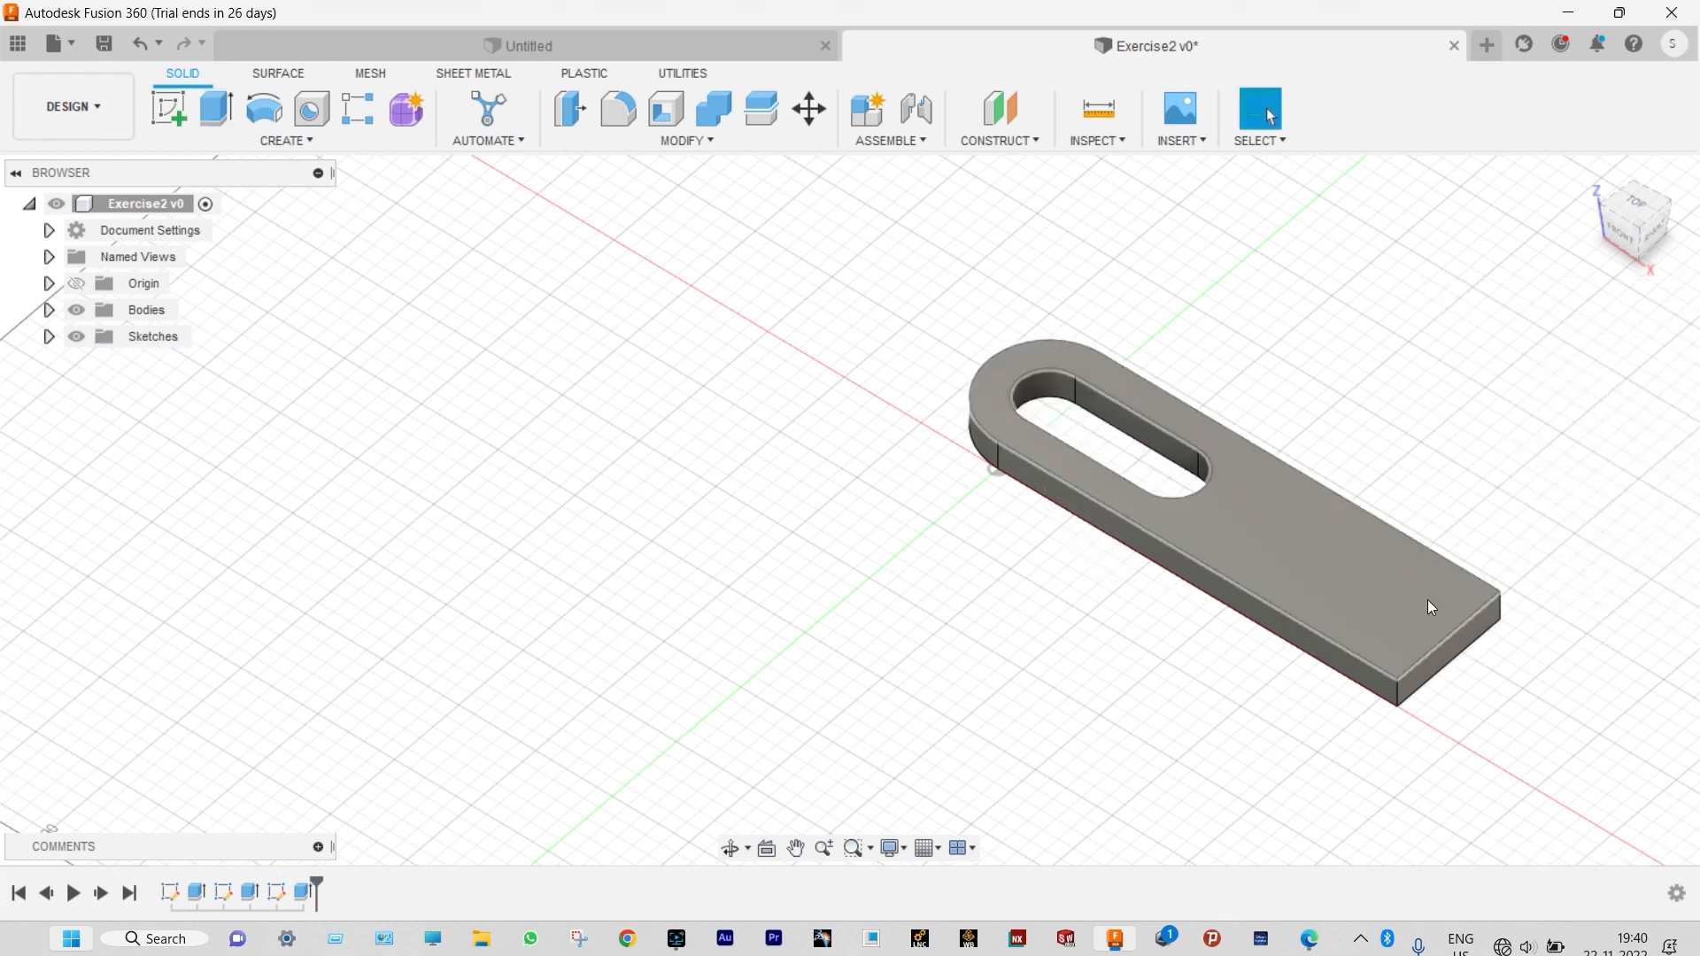
Step: Consult the Exercise:2 PDF drawing and sketch a rectangle about 40 by 25 mm on the plate's long side face, standing on the square end's upper corner
{"action": "left_click", "coordinate": [1311, 940]}
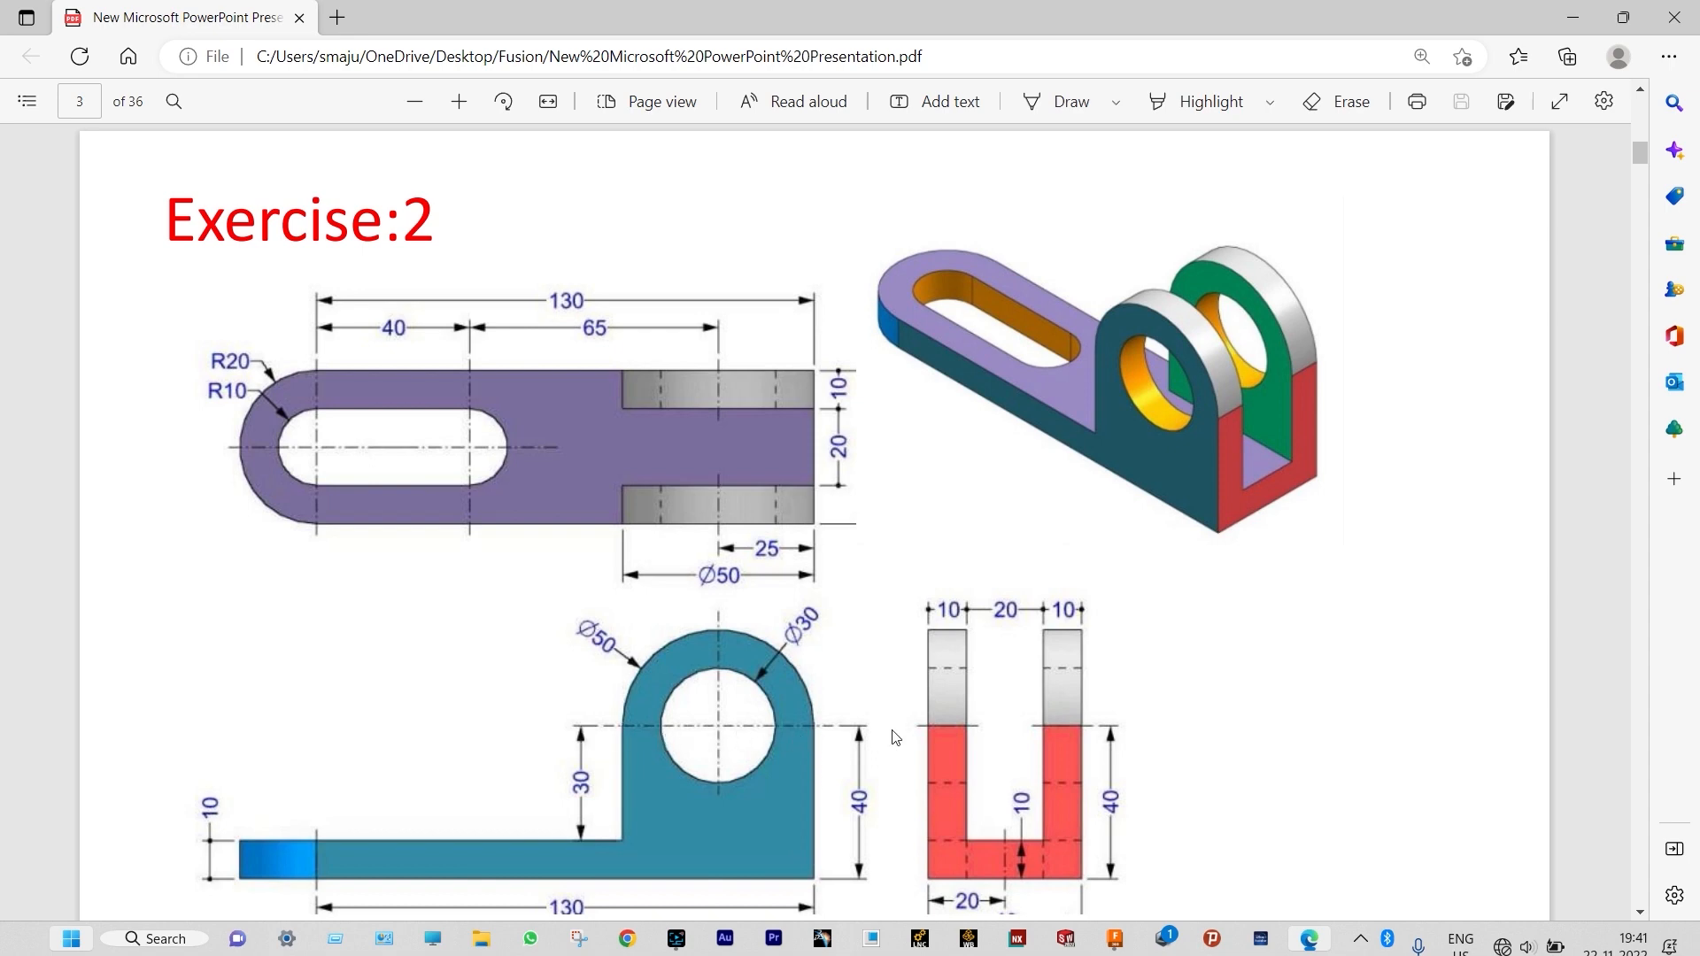
{"action": "left_click", "coordinate": [1564, 15]}
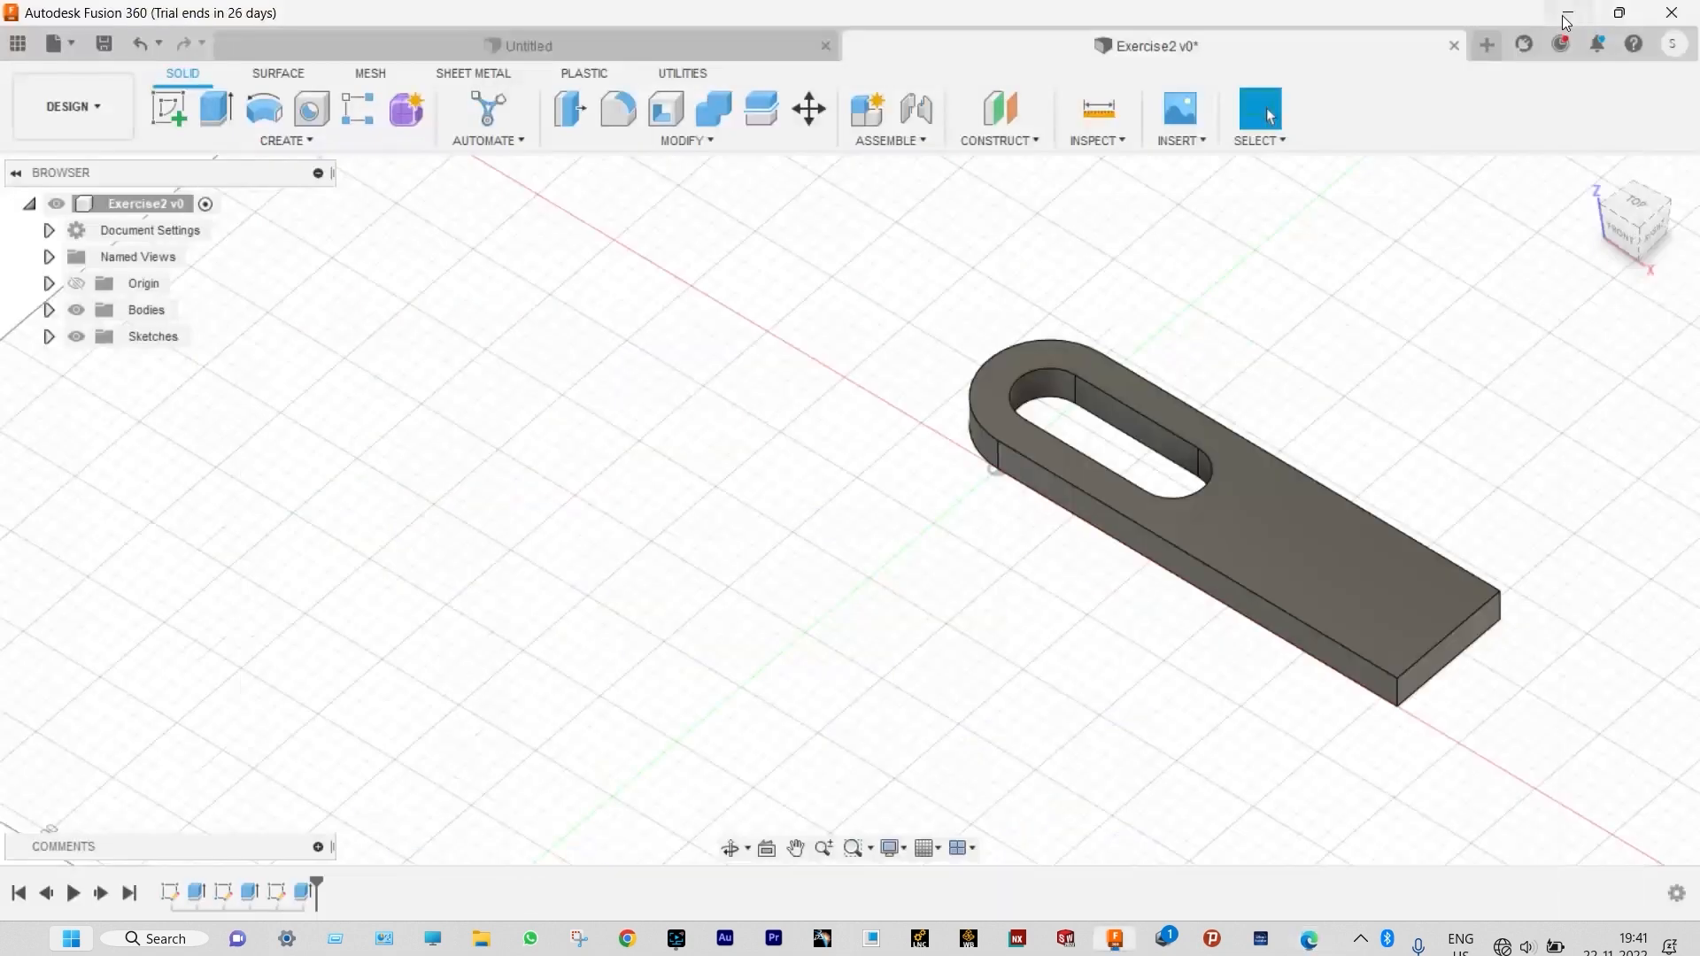
{"action": "left_click", "coordinate": [1333, 652]}
{"action": "left_click", "coordinate": [1336, 658]}
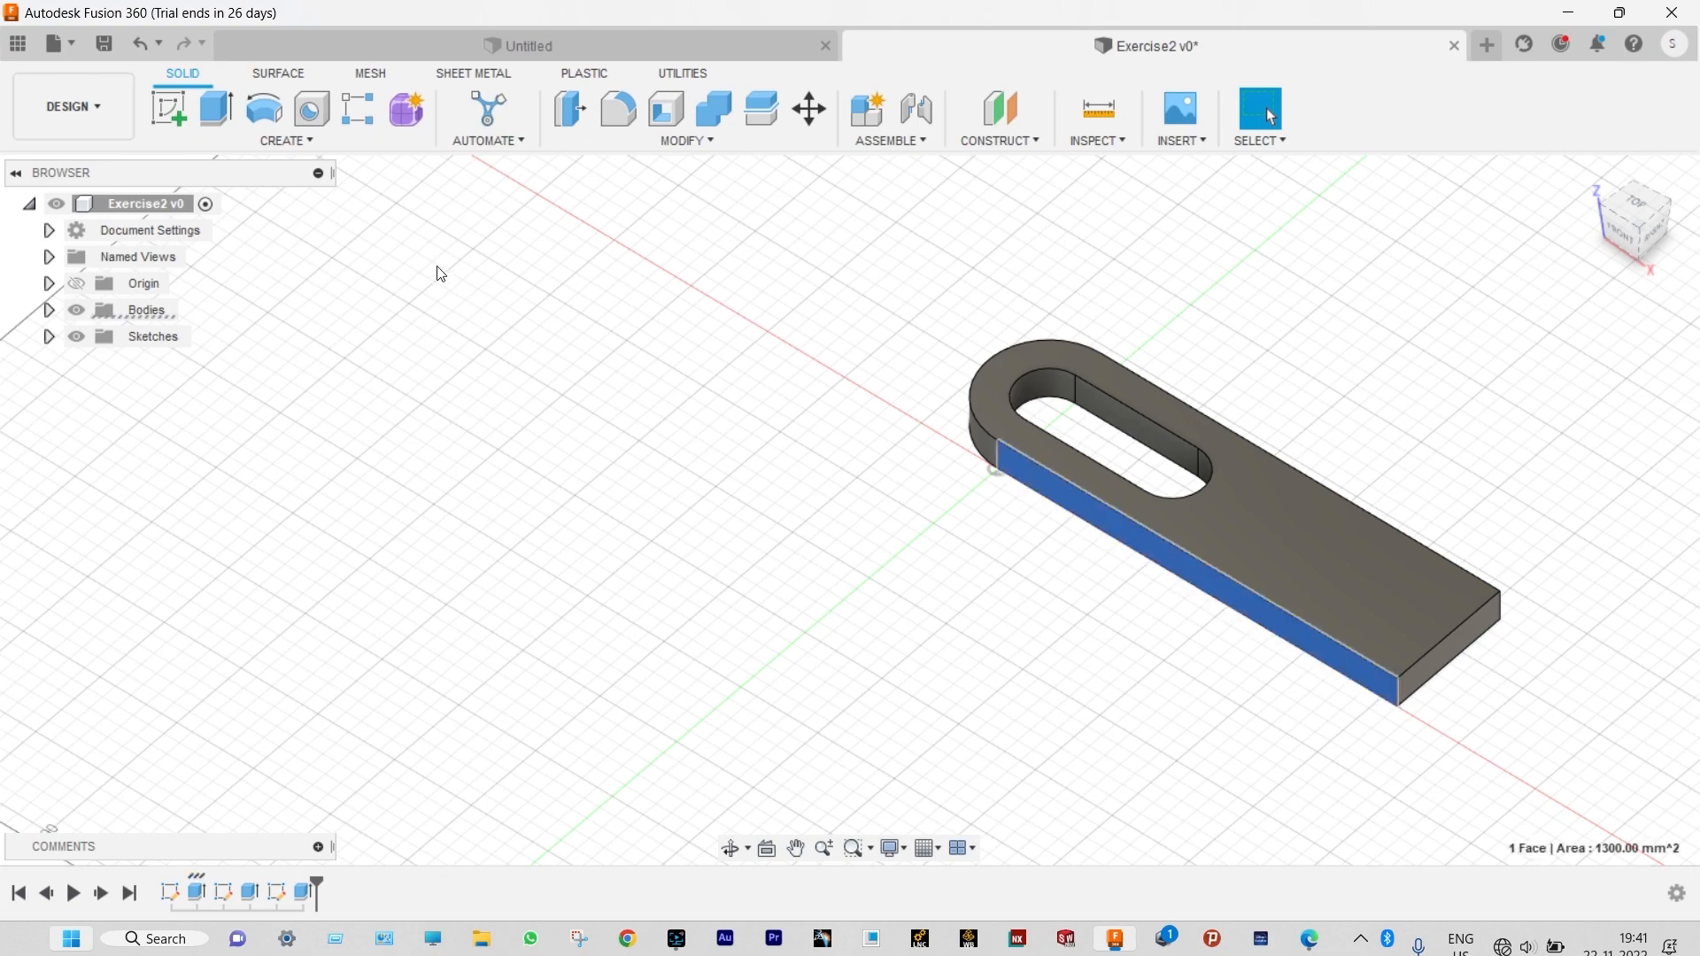
{"action": "left_click", "coordinate": [177, 110]}
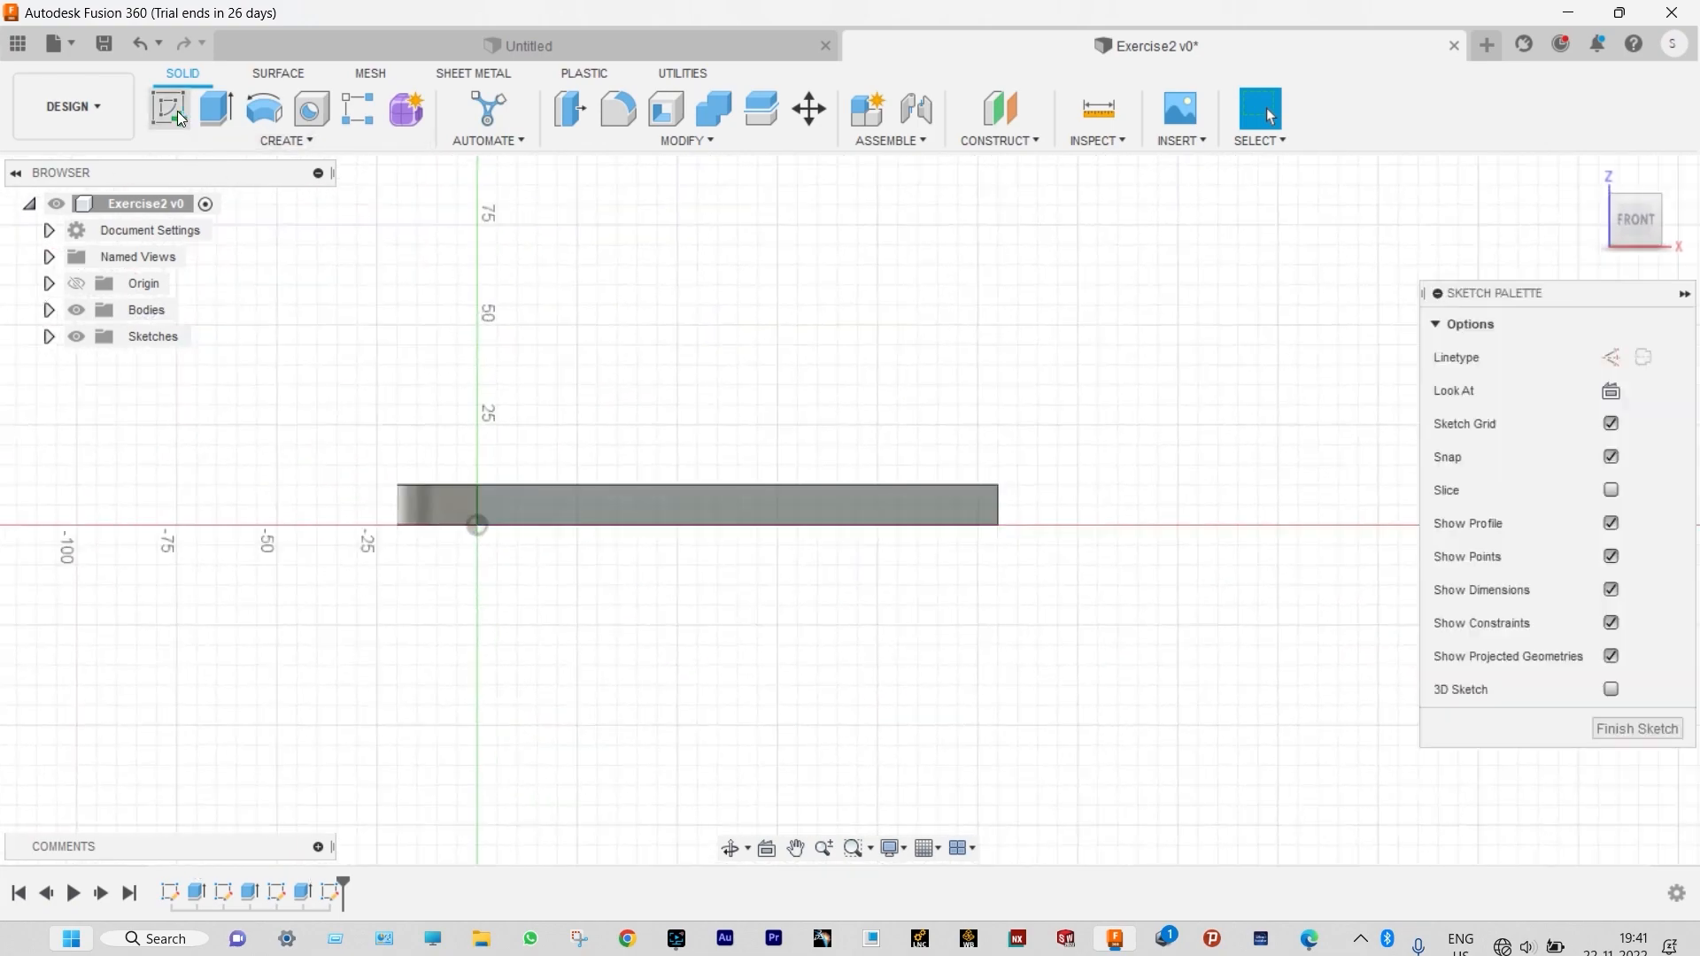
{"action": "left_click", "coordinate": [214, 112]}
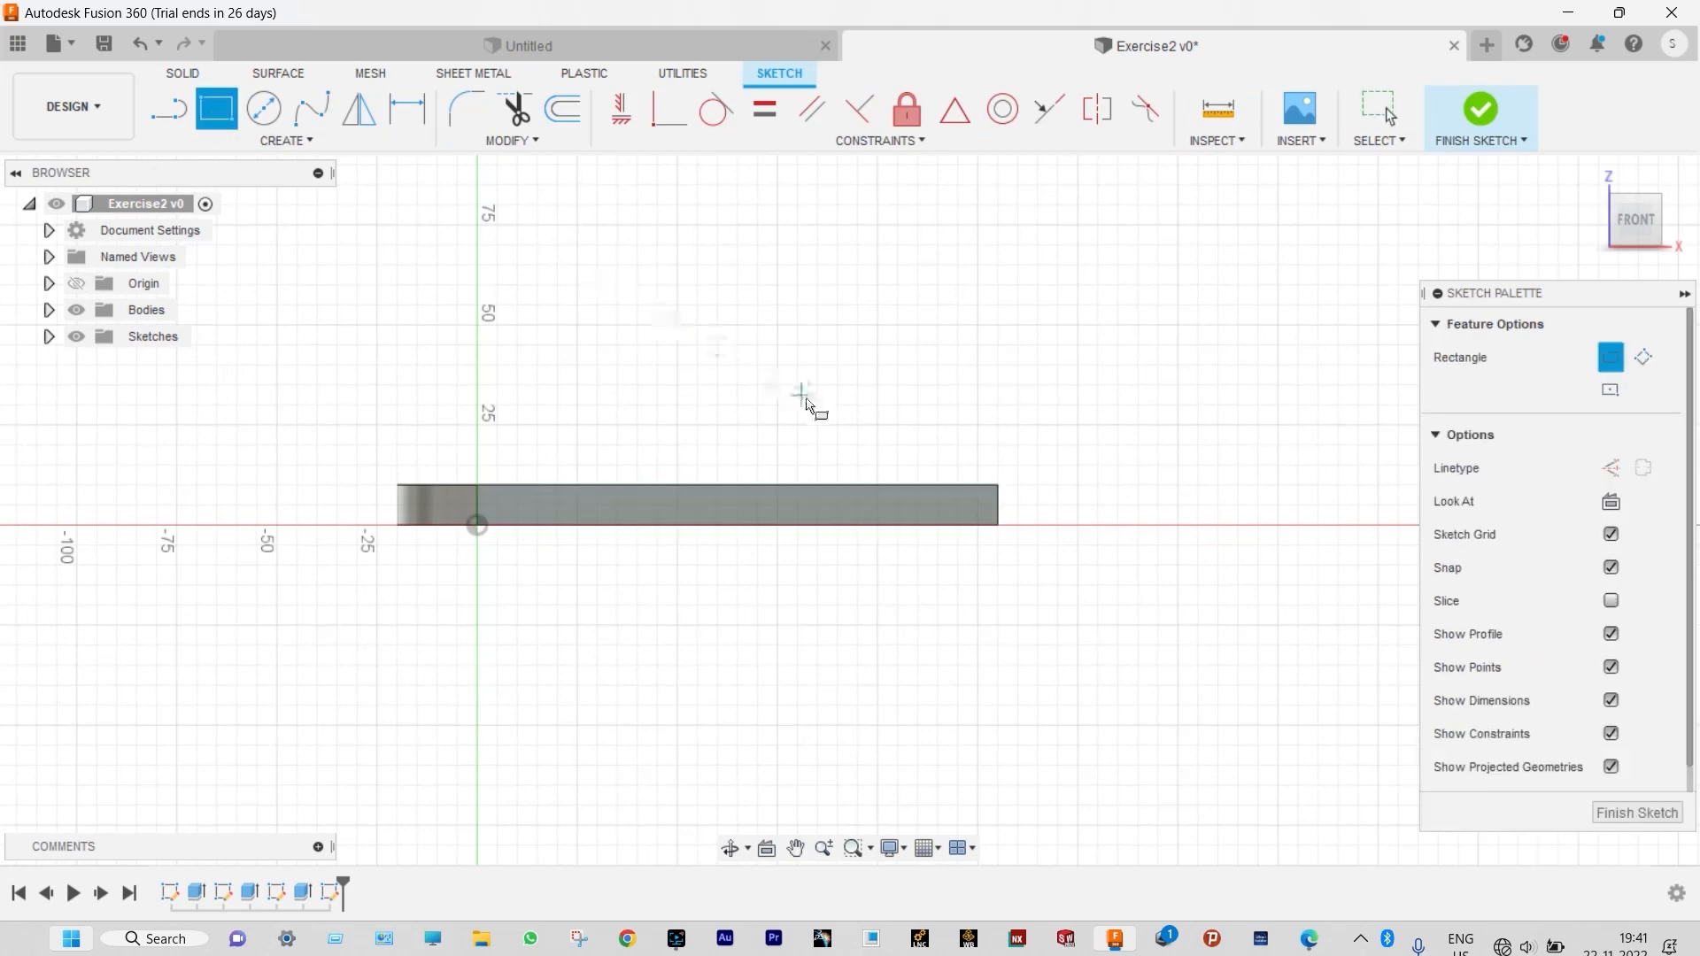
{"action": "left_click", "coordinate": [998, 485]}
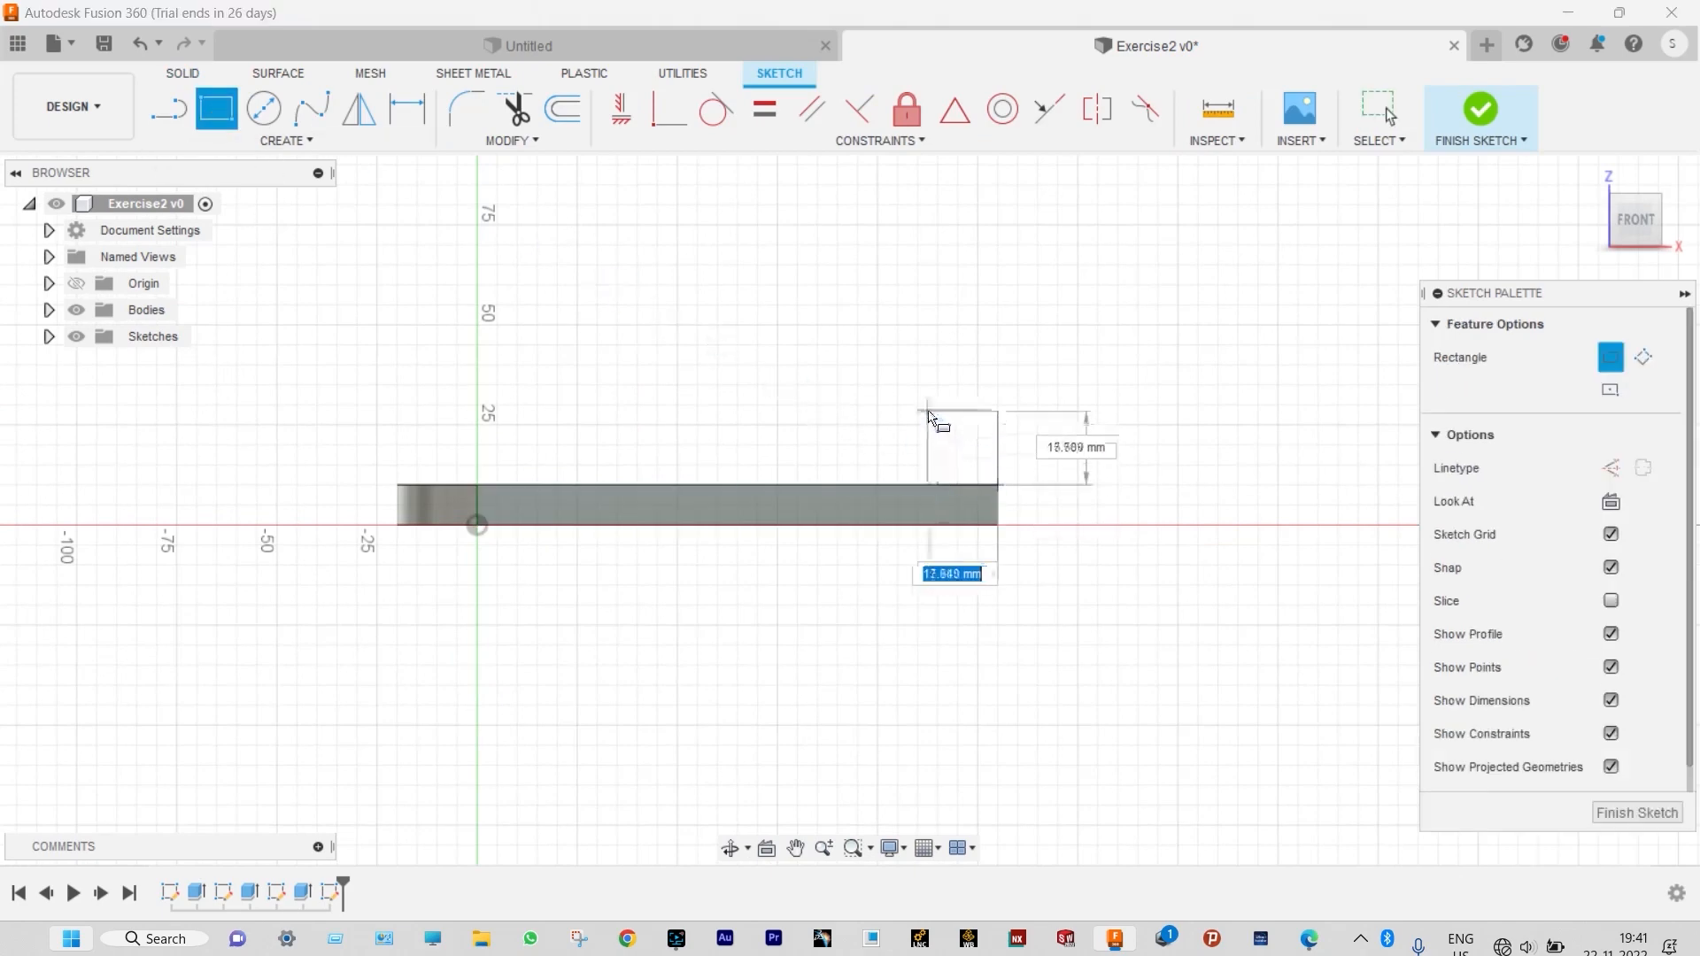
{"action": "left_click", "coordinate": [837, 386]}
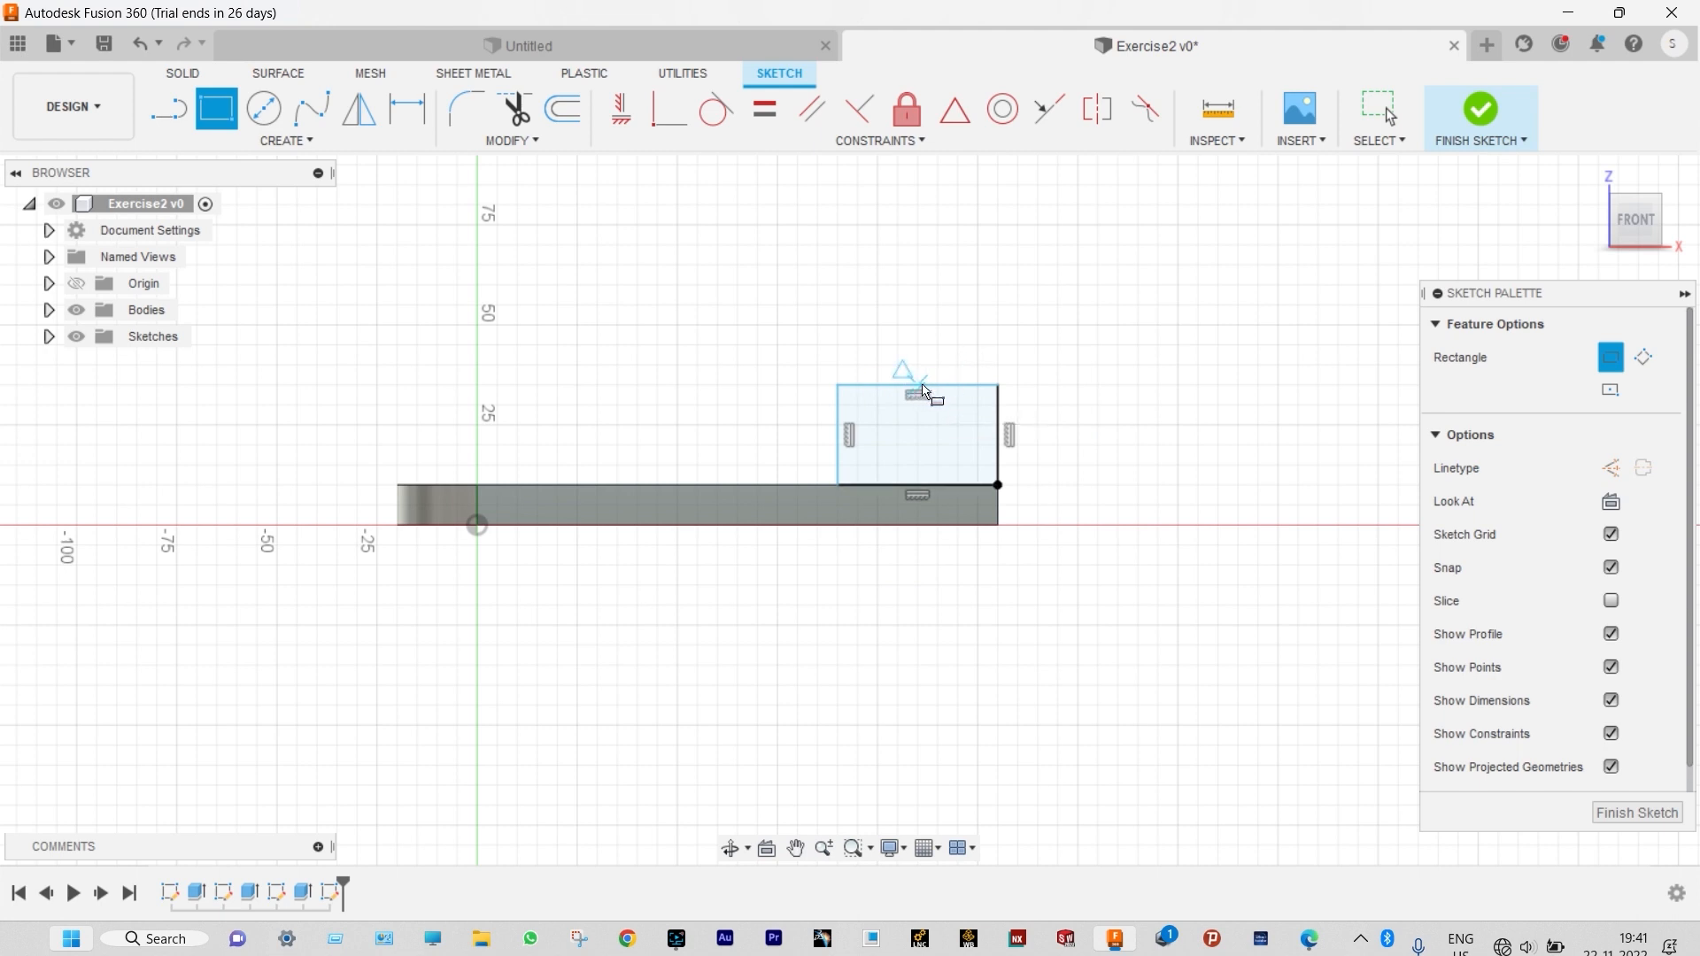
Step: Sketch a circle about 40 mm in diameter centred on the midpoint of the rectangle's upper edge, reaching the rectangle's corner
{"action": "left_click", "coordinate": [264, 108]}
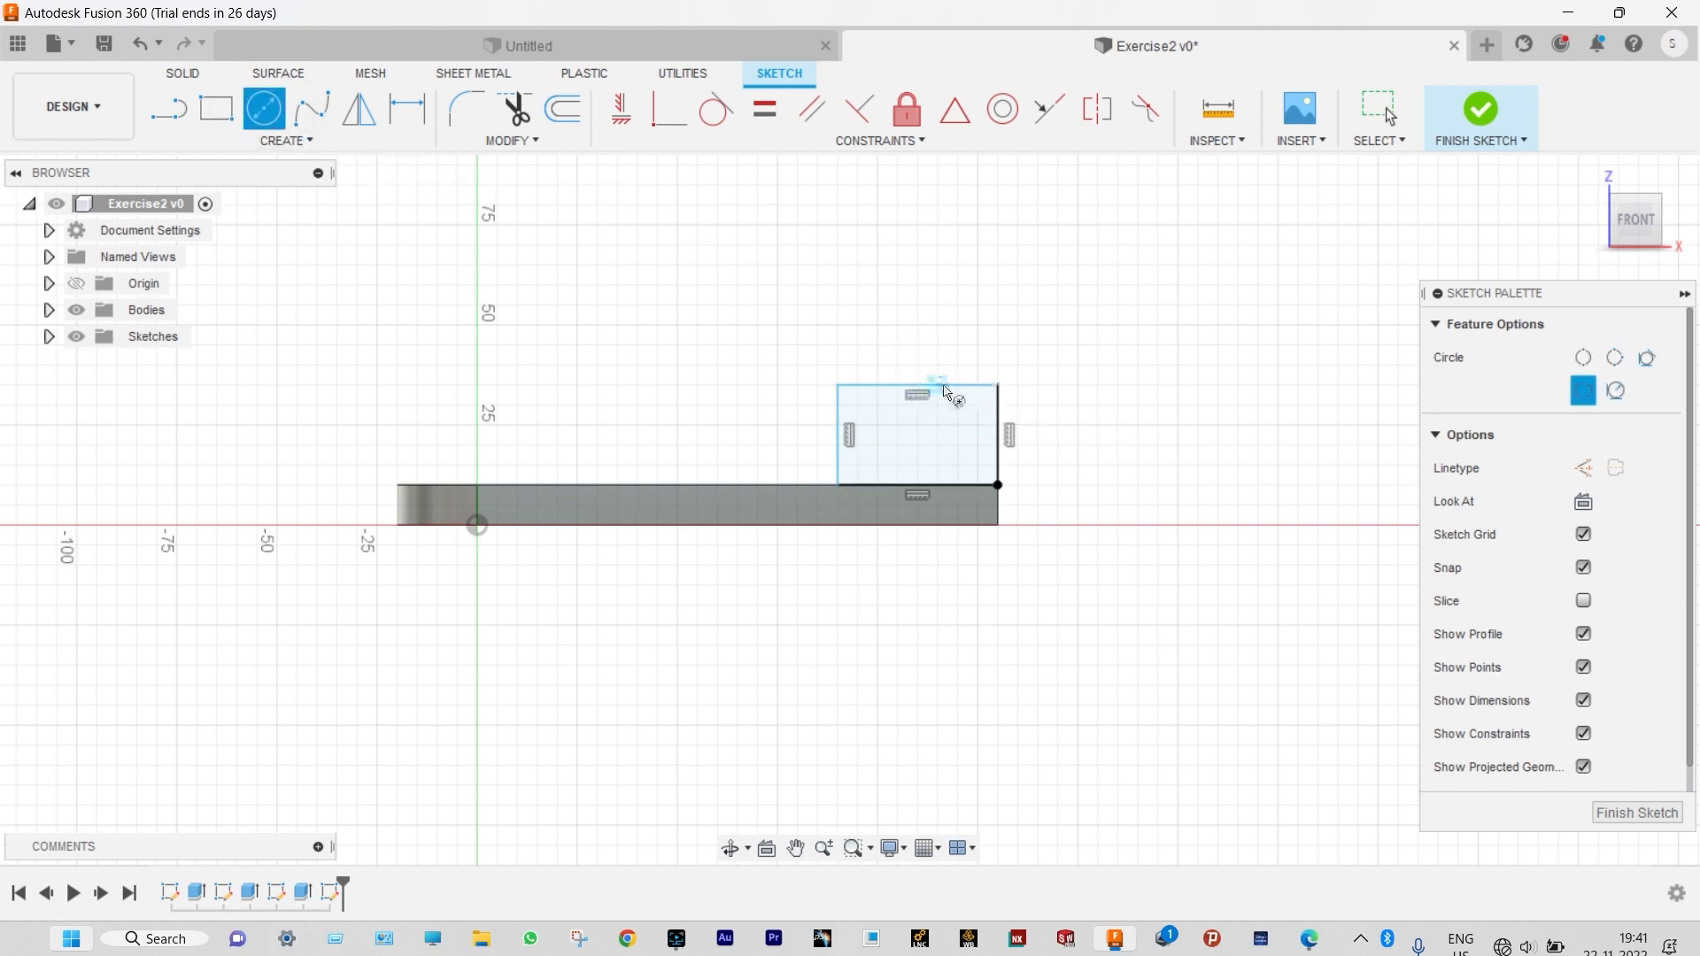
{"action": "left_click", "coordinate": [917, 386]}
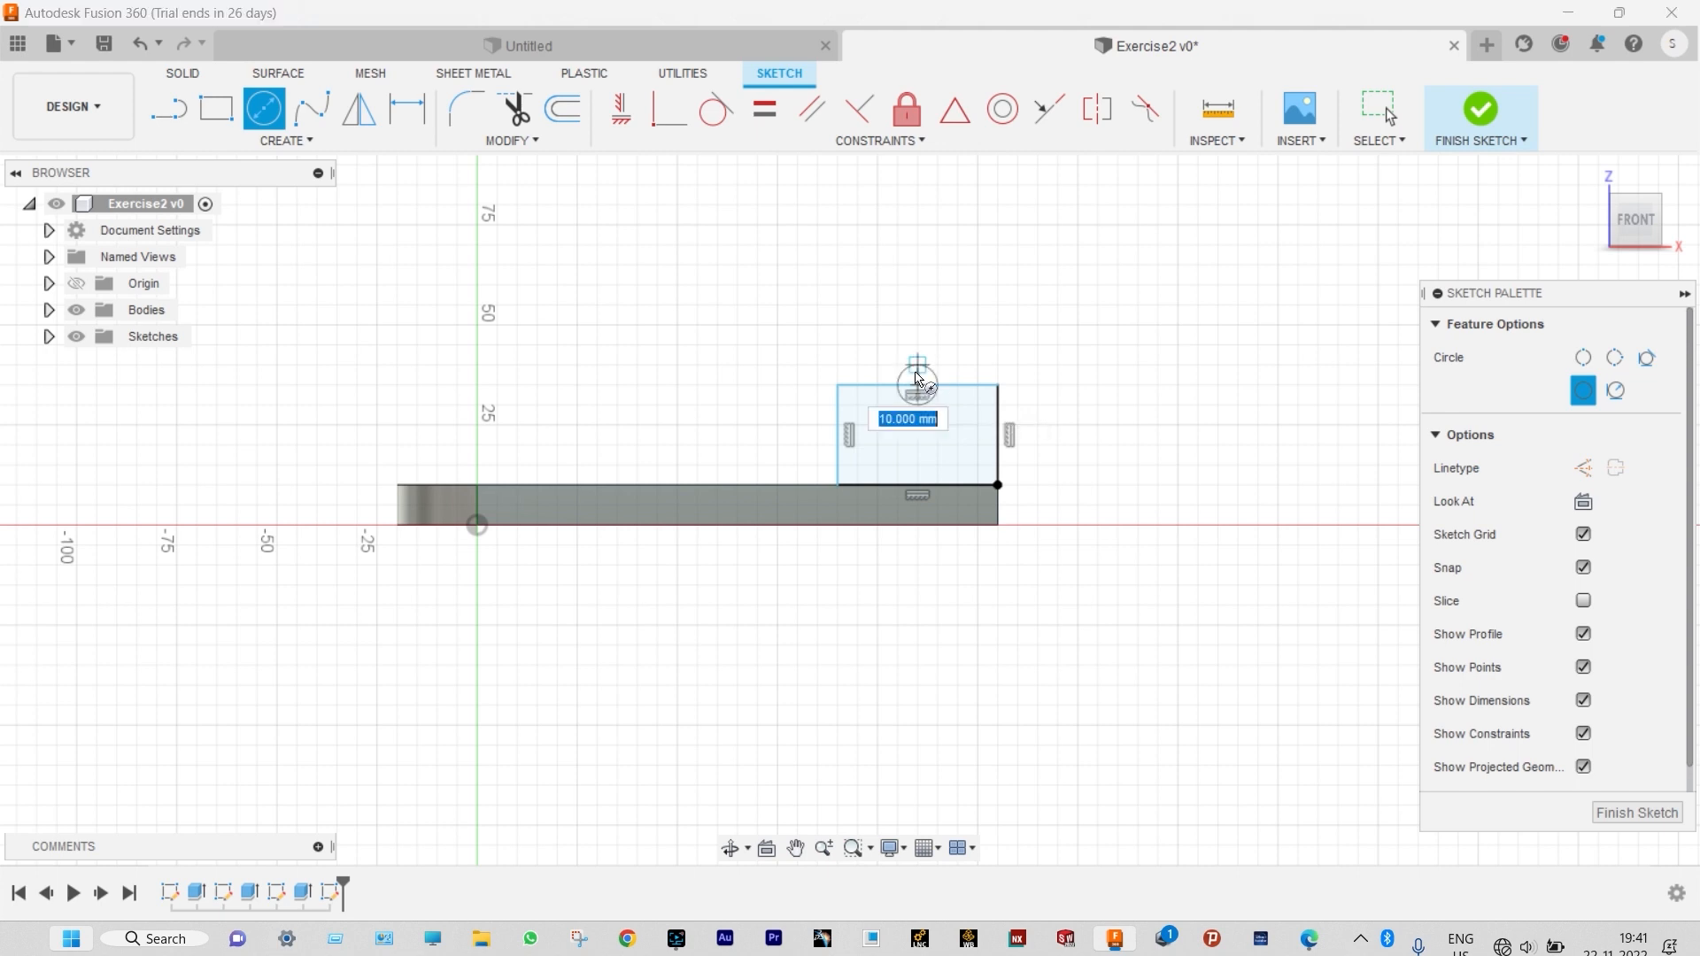
{"action": "left_click", "coordinate": [840, 387]}
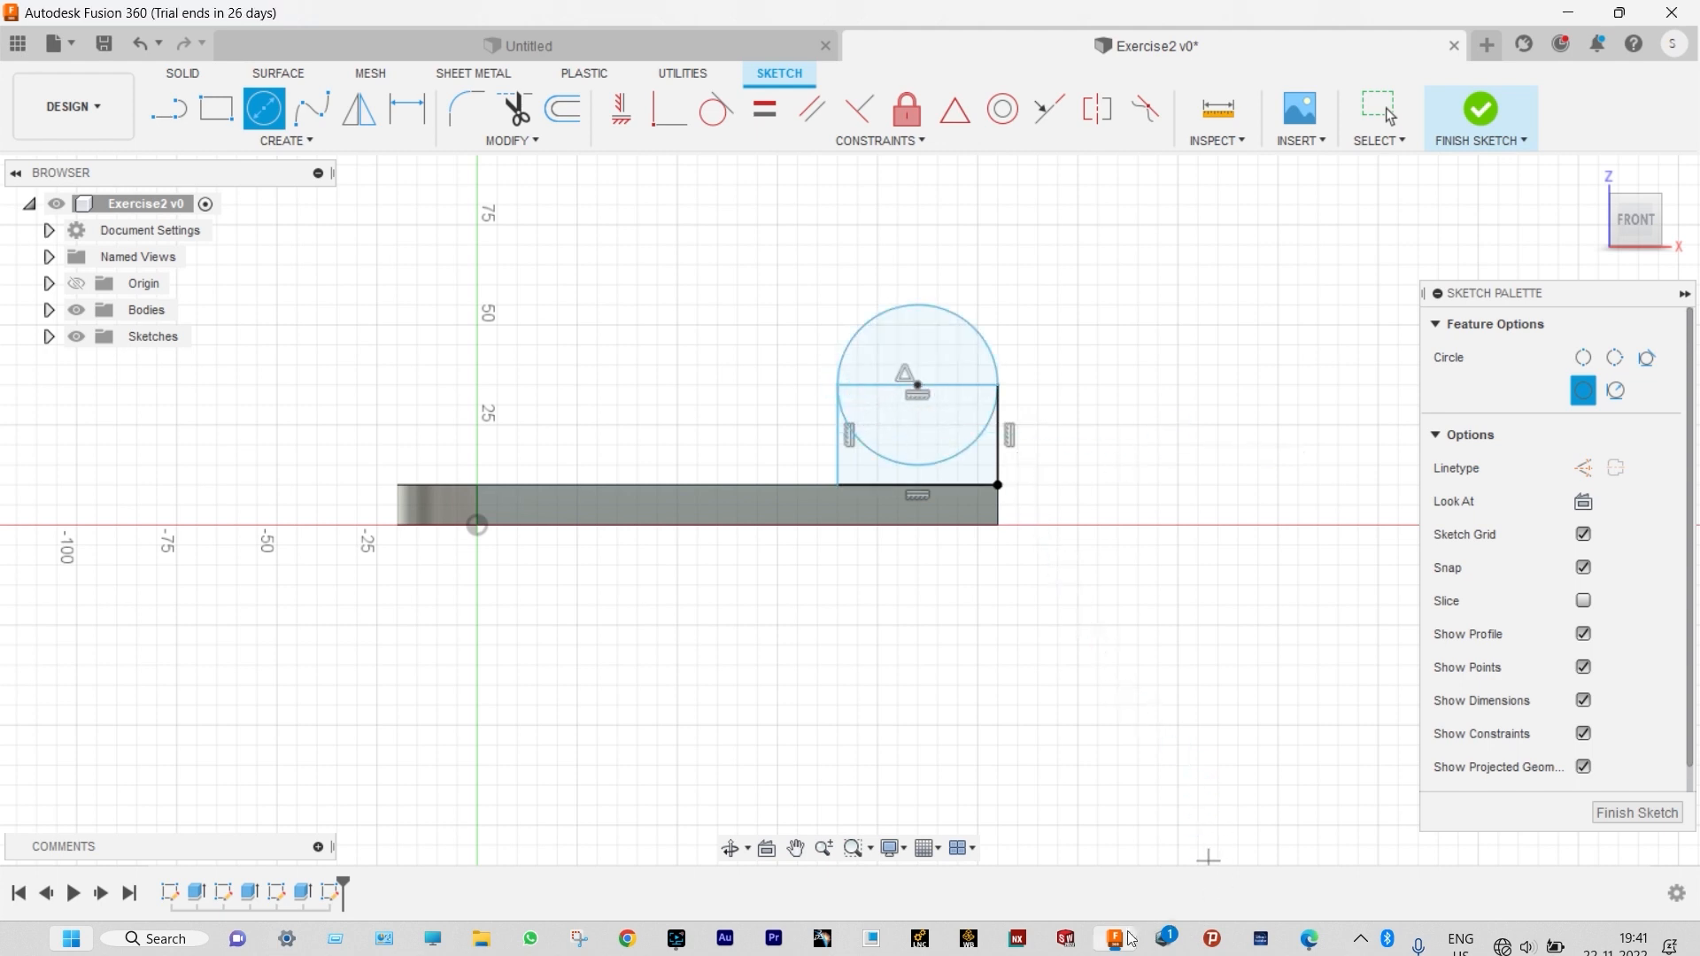
Step: Check the upright's dimensions in the Exercise:2 PDF drawing and set the rectangle's width to 50 mm
{"action": "left_click", "coordinate": [1311, 937]}
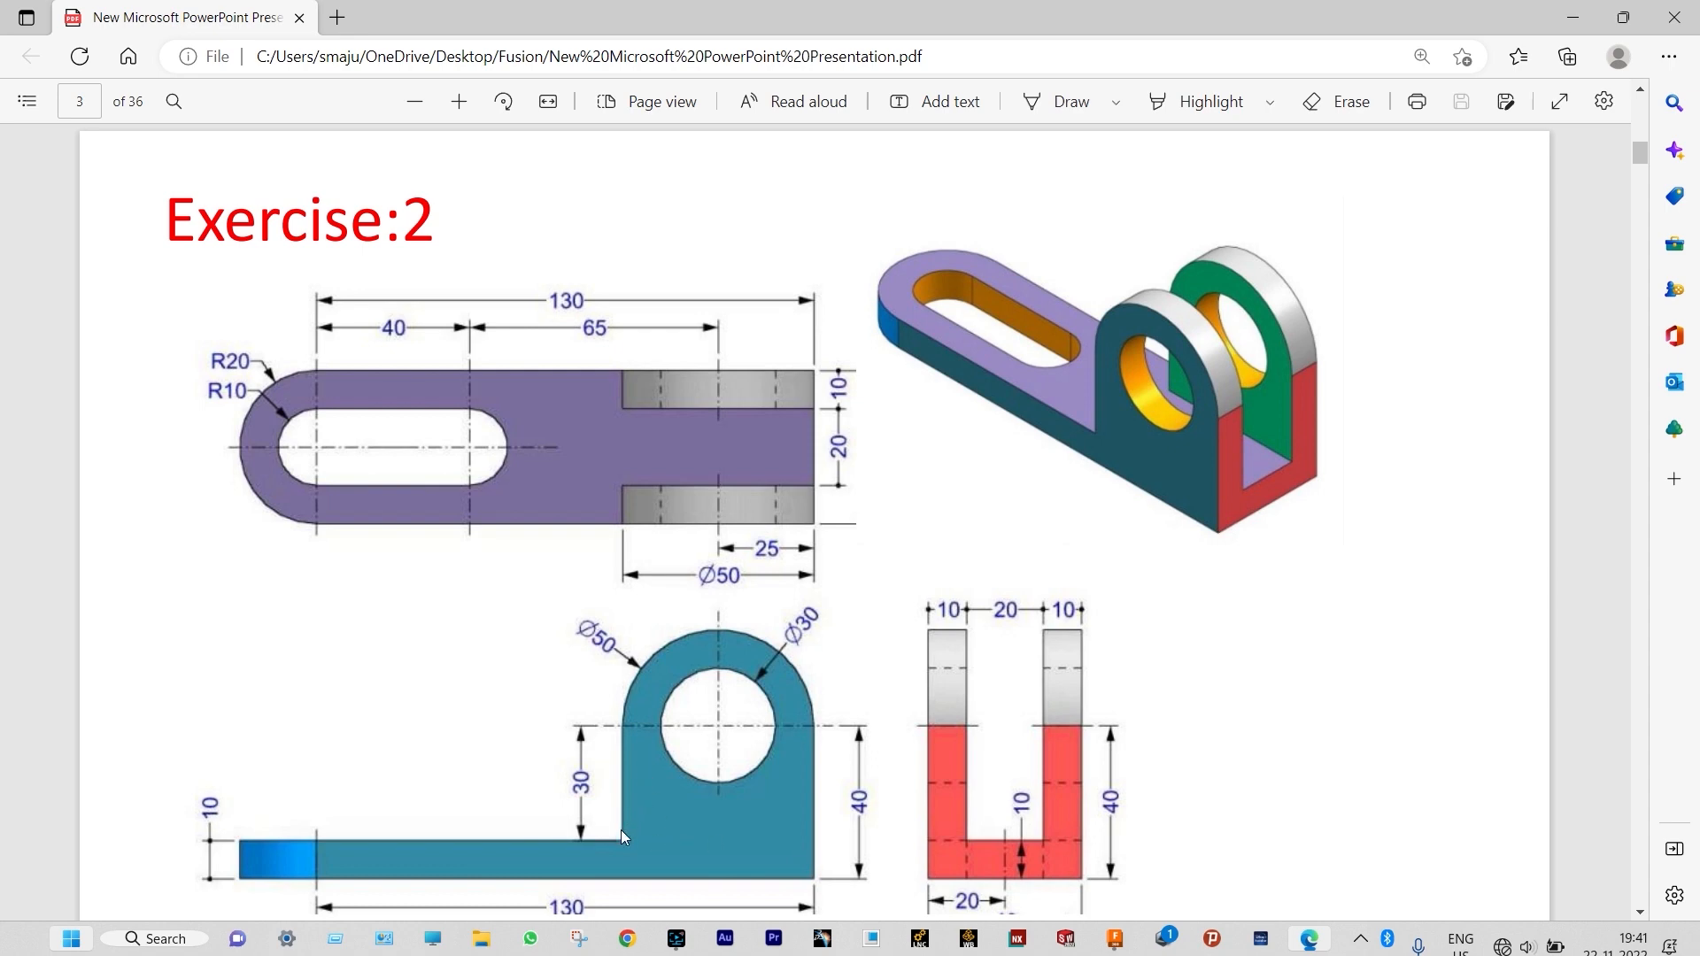
{"action": "left_click", "coordinate": [1577, 17]}
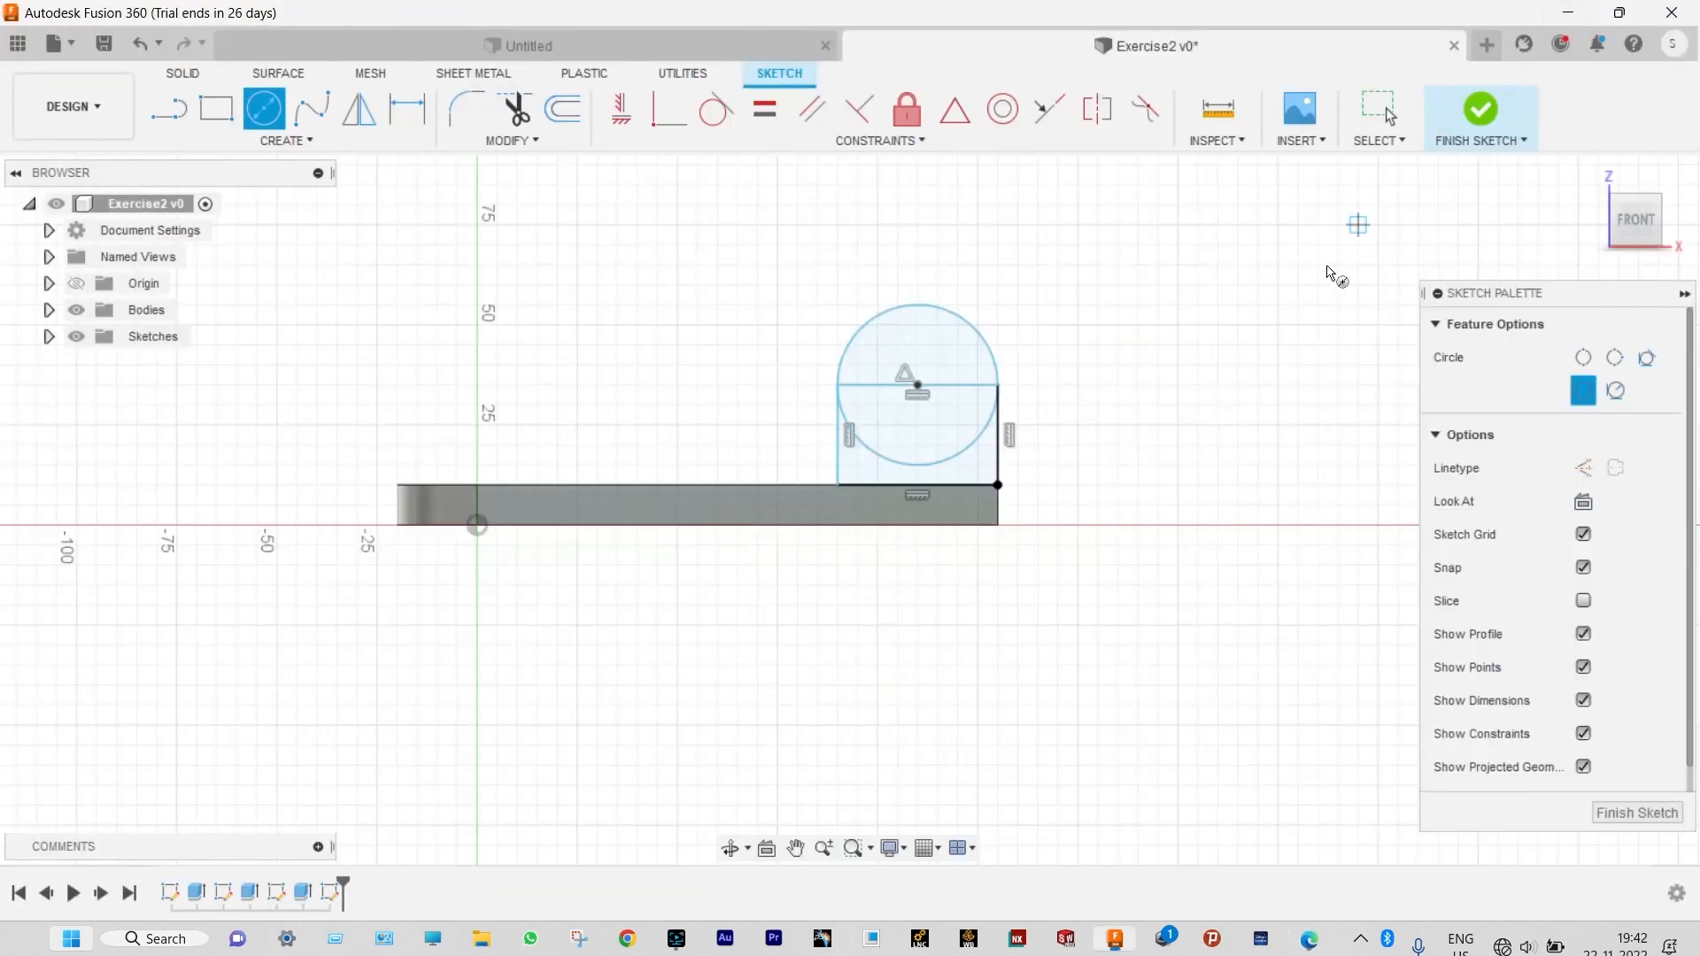
{"action": "left_click", "coordinate": [412, 110]}
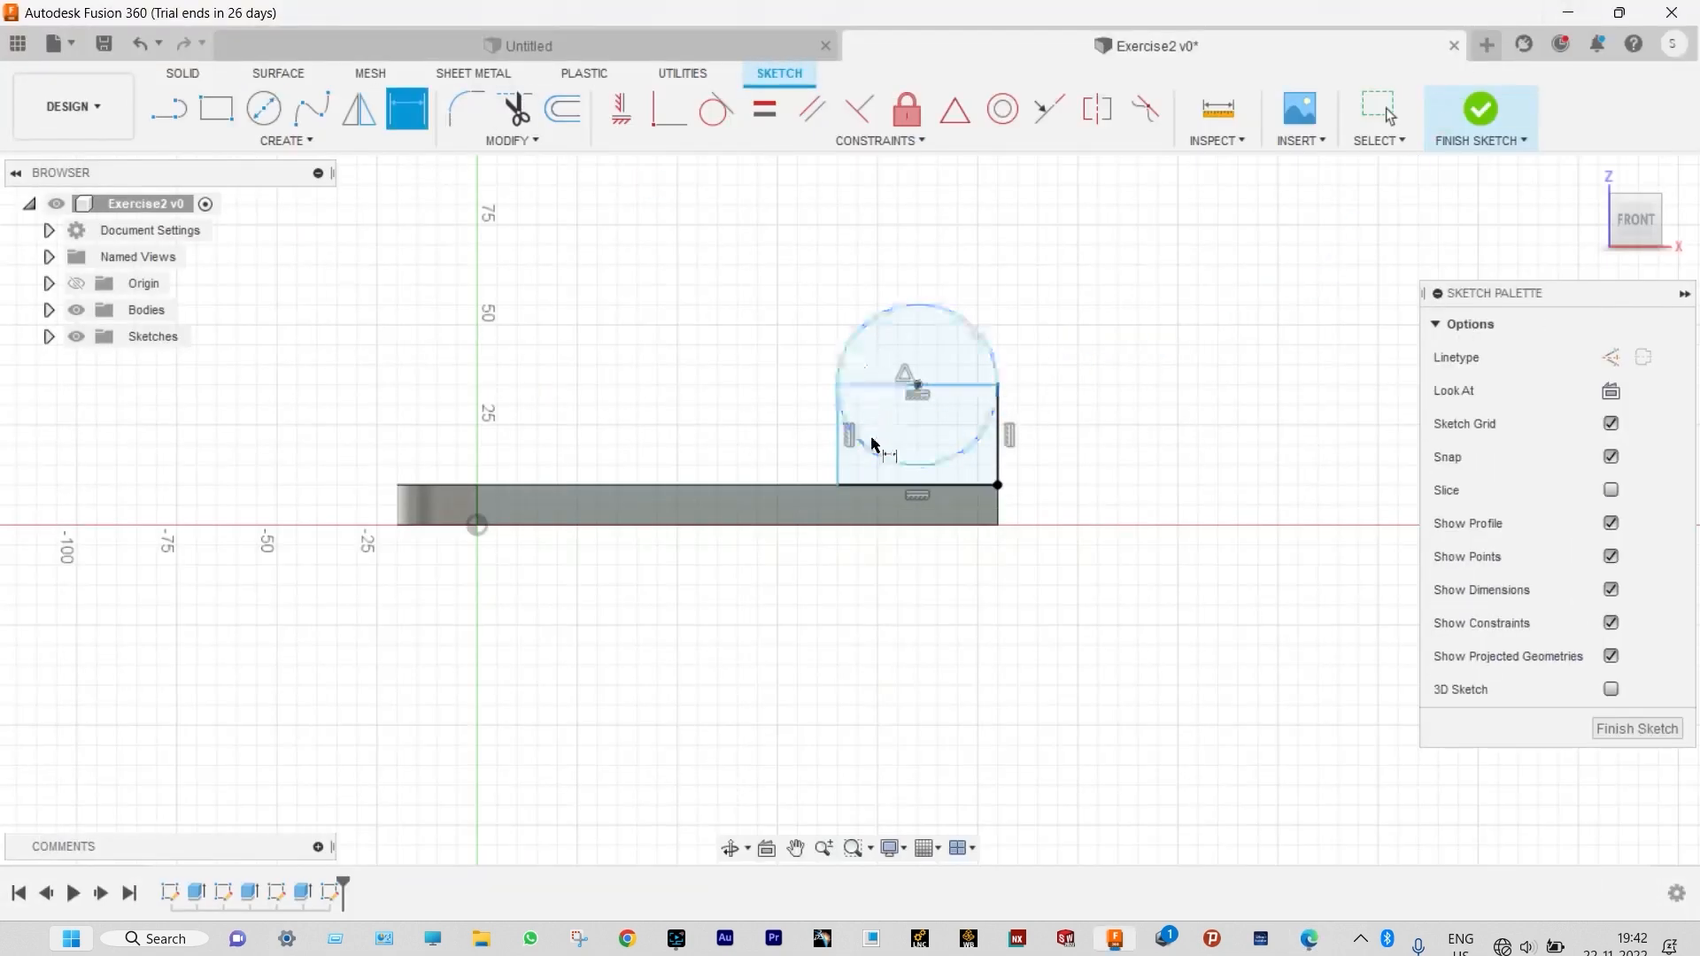
{"action": "left_click", "coordinate": [872, 488]}
{"action": "left_click", "coordinate": [1083, 260]}
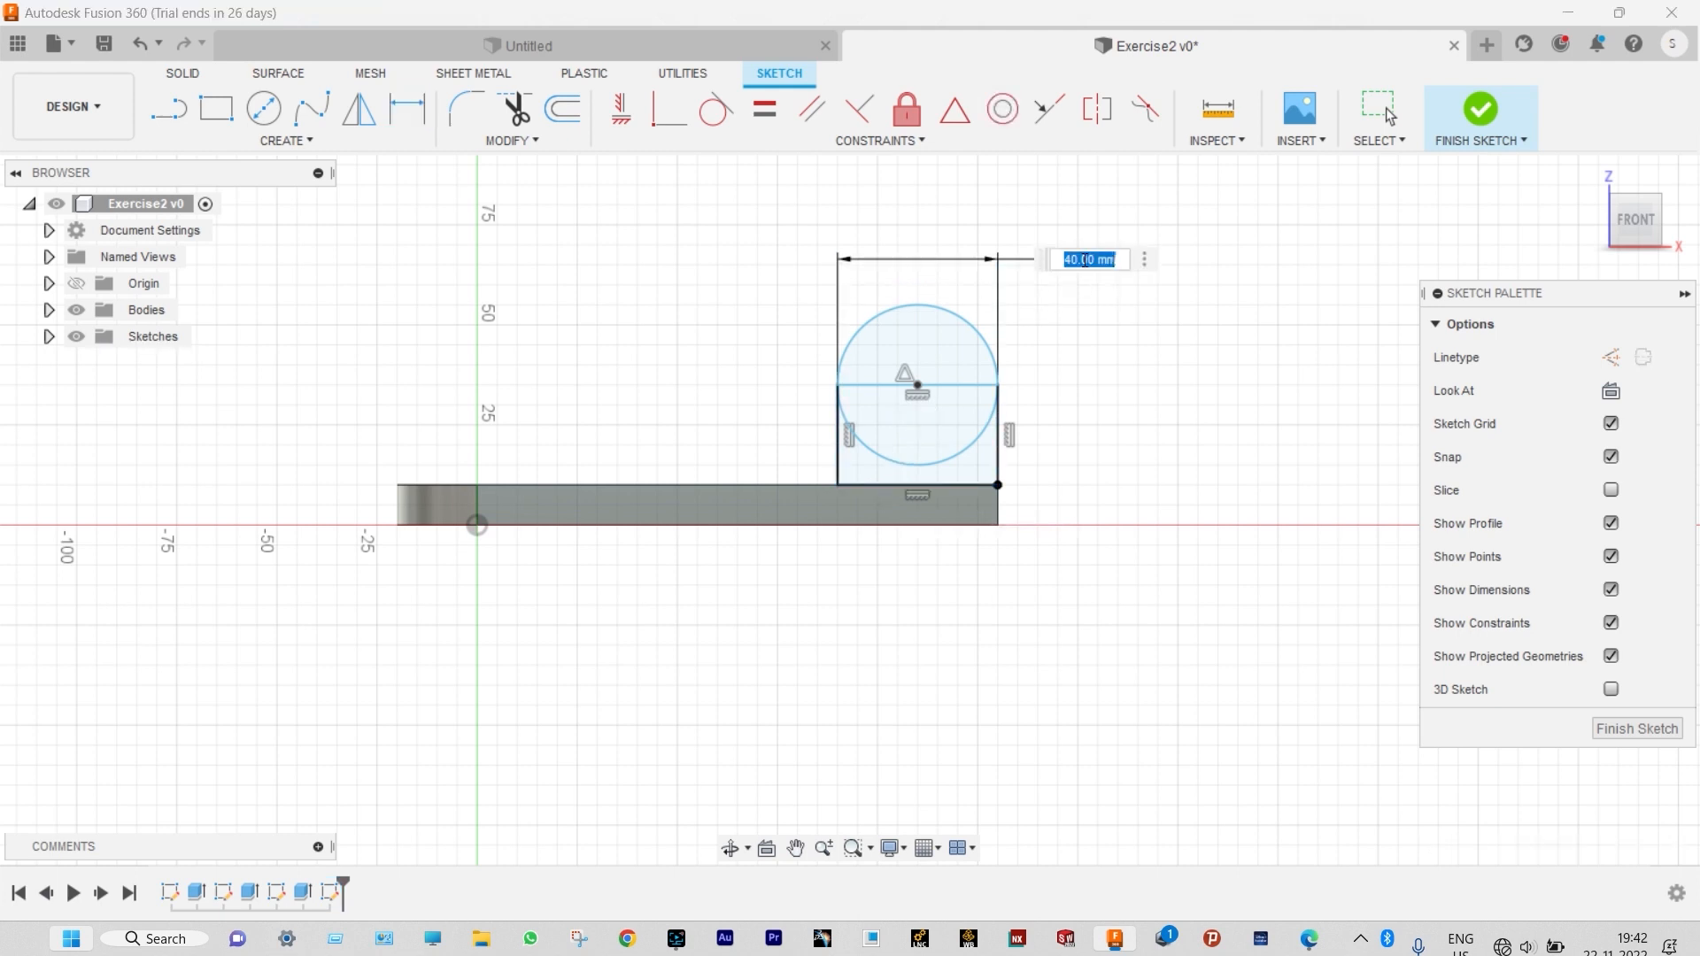
{"action": "type", "text": "50"}
{"action": "key", "text": "Return"}
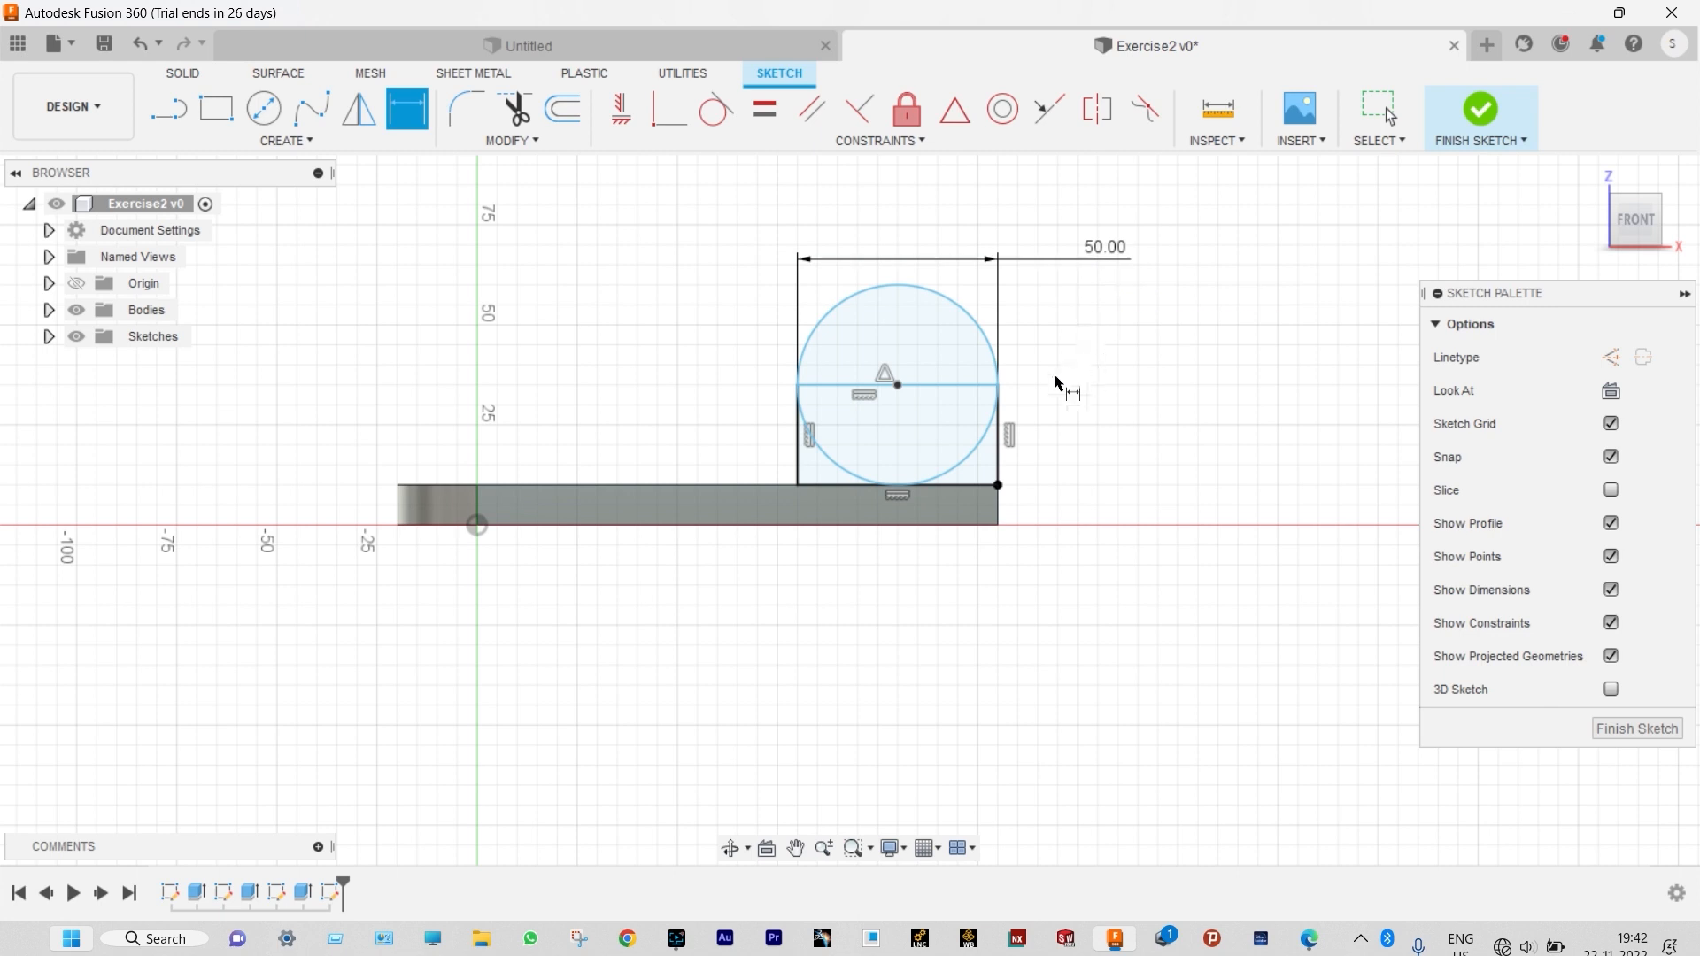
Step: Dimension the rectangle's vertical side and set its height to 30 mm
{"action": "left_click", "coordinate": [998, 447]}
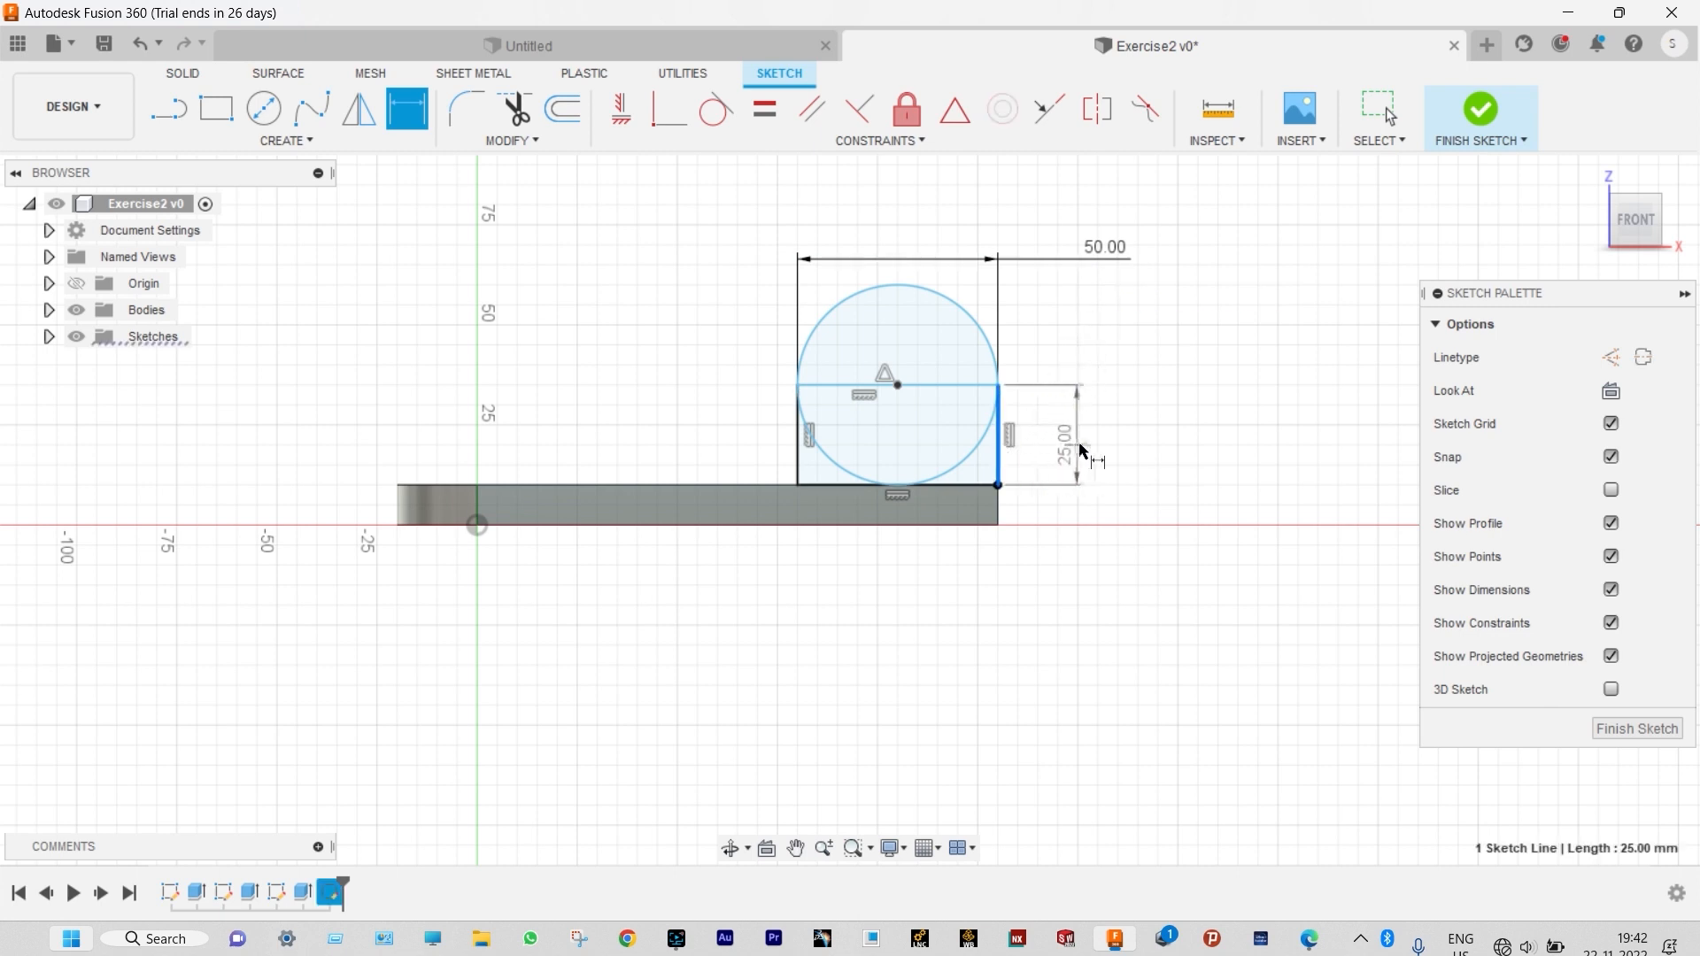
{"action": "left_click", "coordinate": [1081, 447]}
{"action": "key", "text": "BackSpace"}
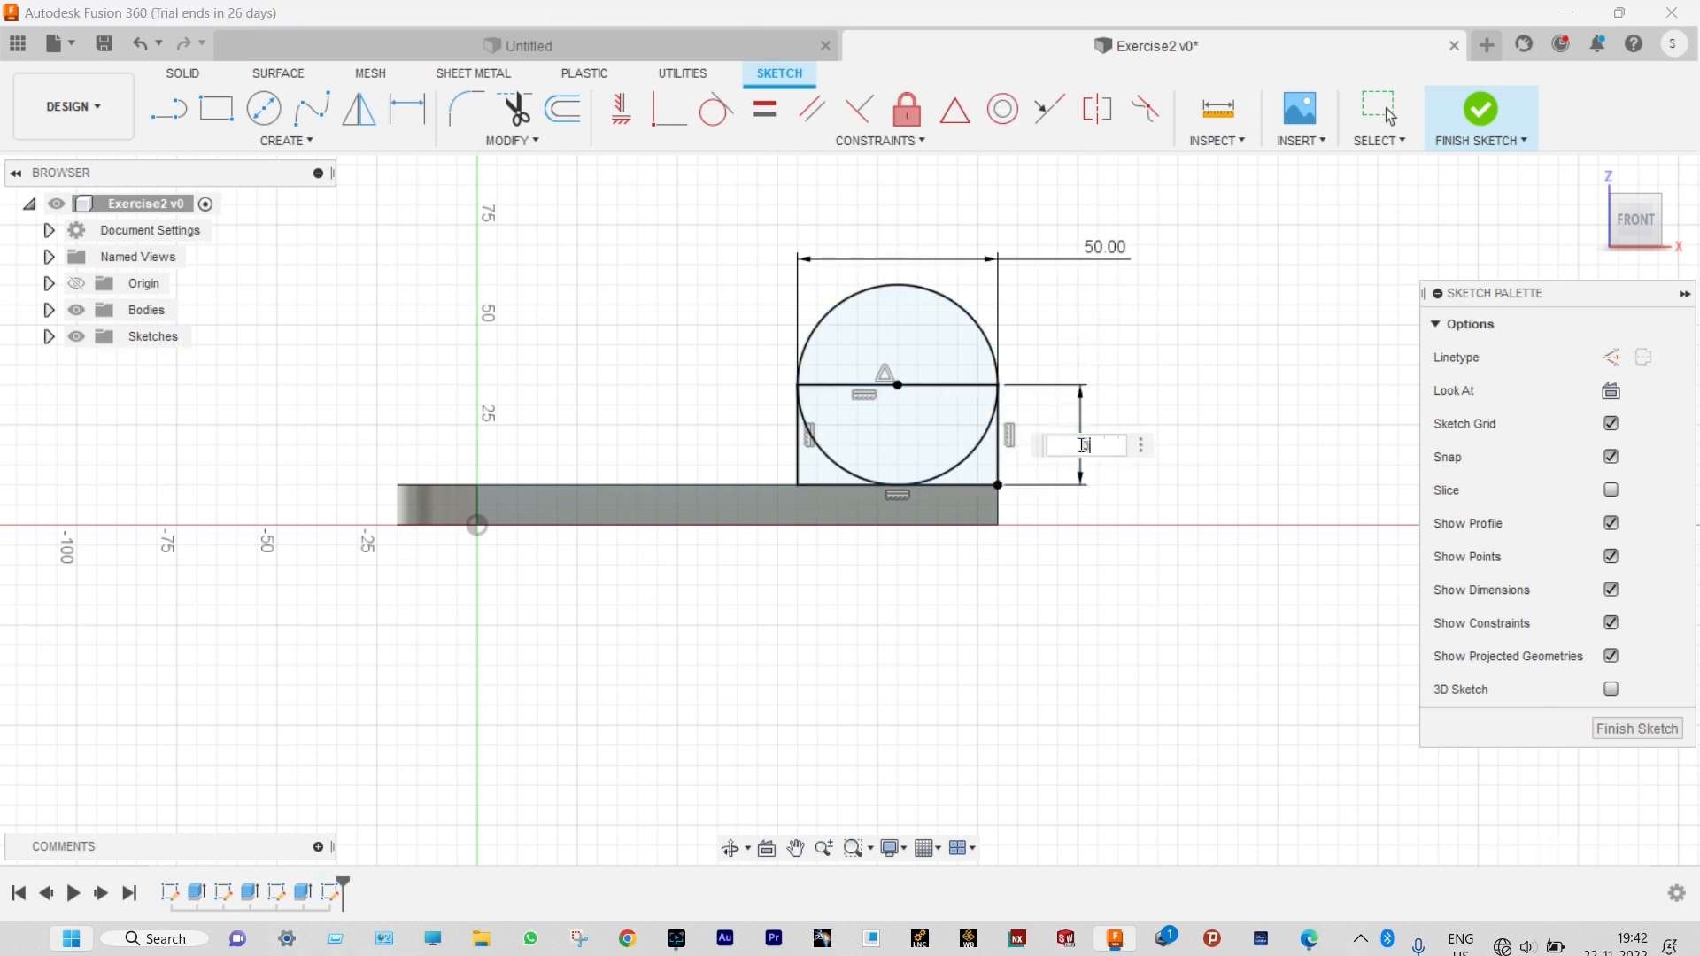
{"action": "type", "text": "30"}
{"action": "key", "text": "Return"}
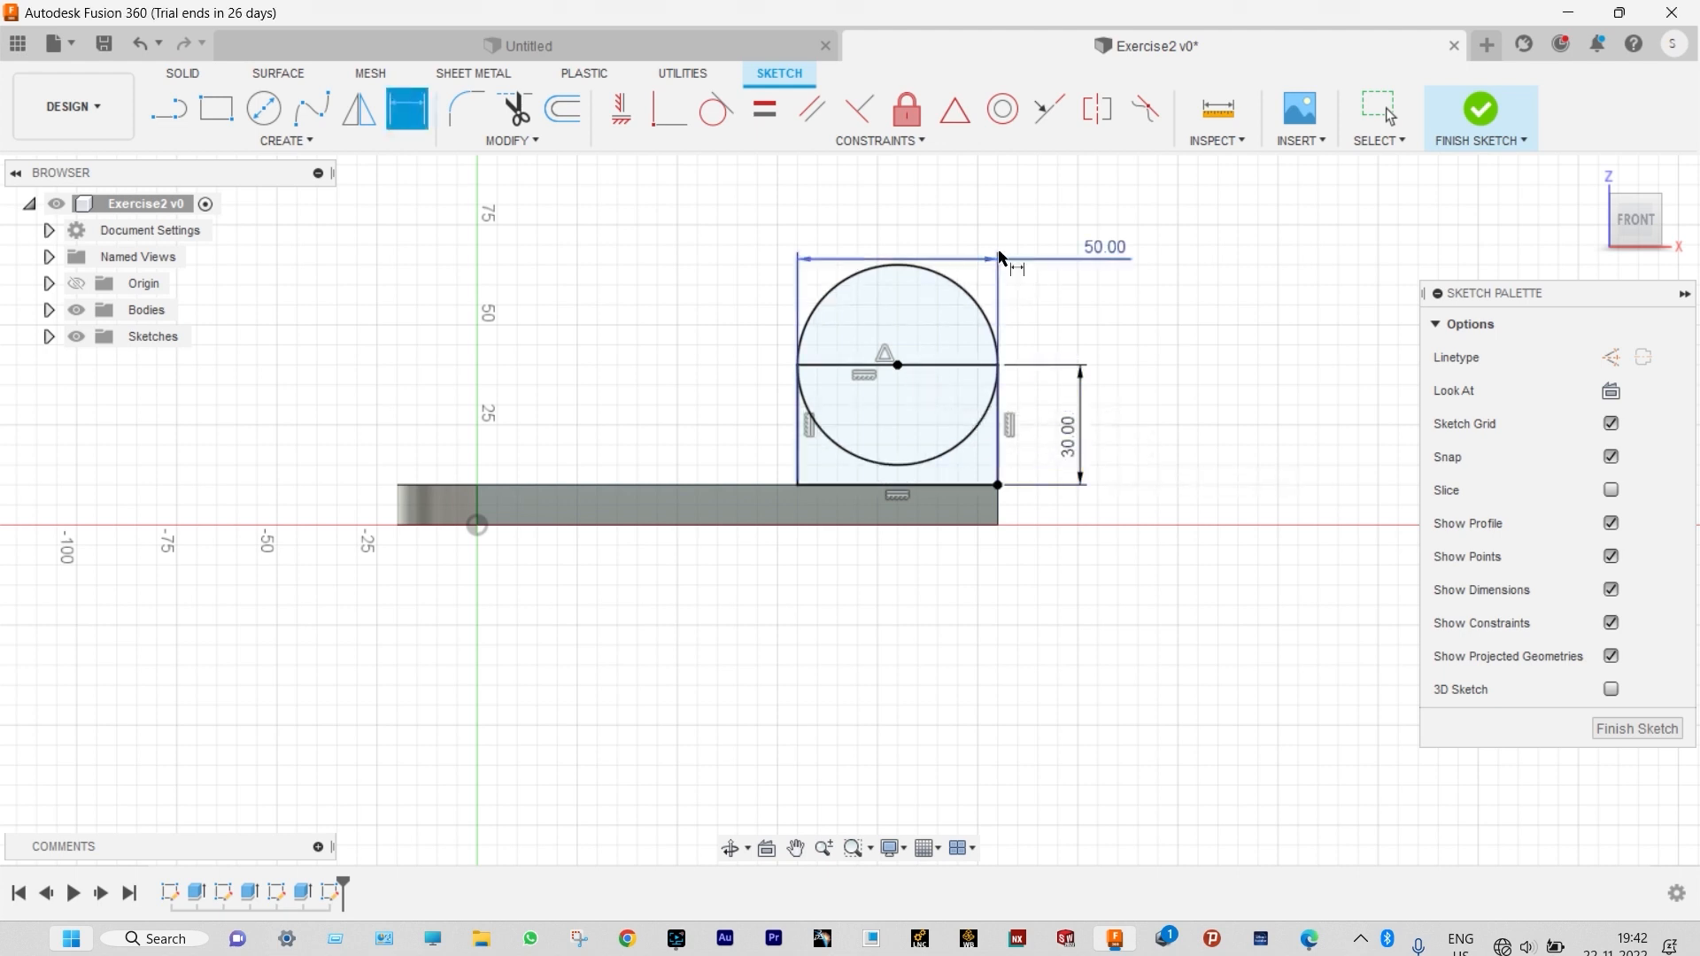
Step: Trim away the circle's lower half and the rectangle's upper edge, and sketch a smaller circle concentric with the arc, checking the Exercise:2 PDF drawing
{"action": "left_click", "coordinate": [517, 113]}
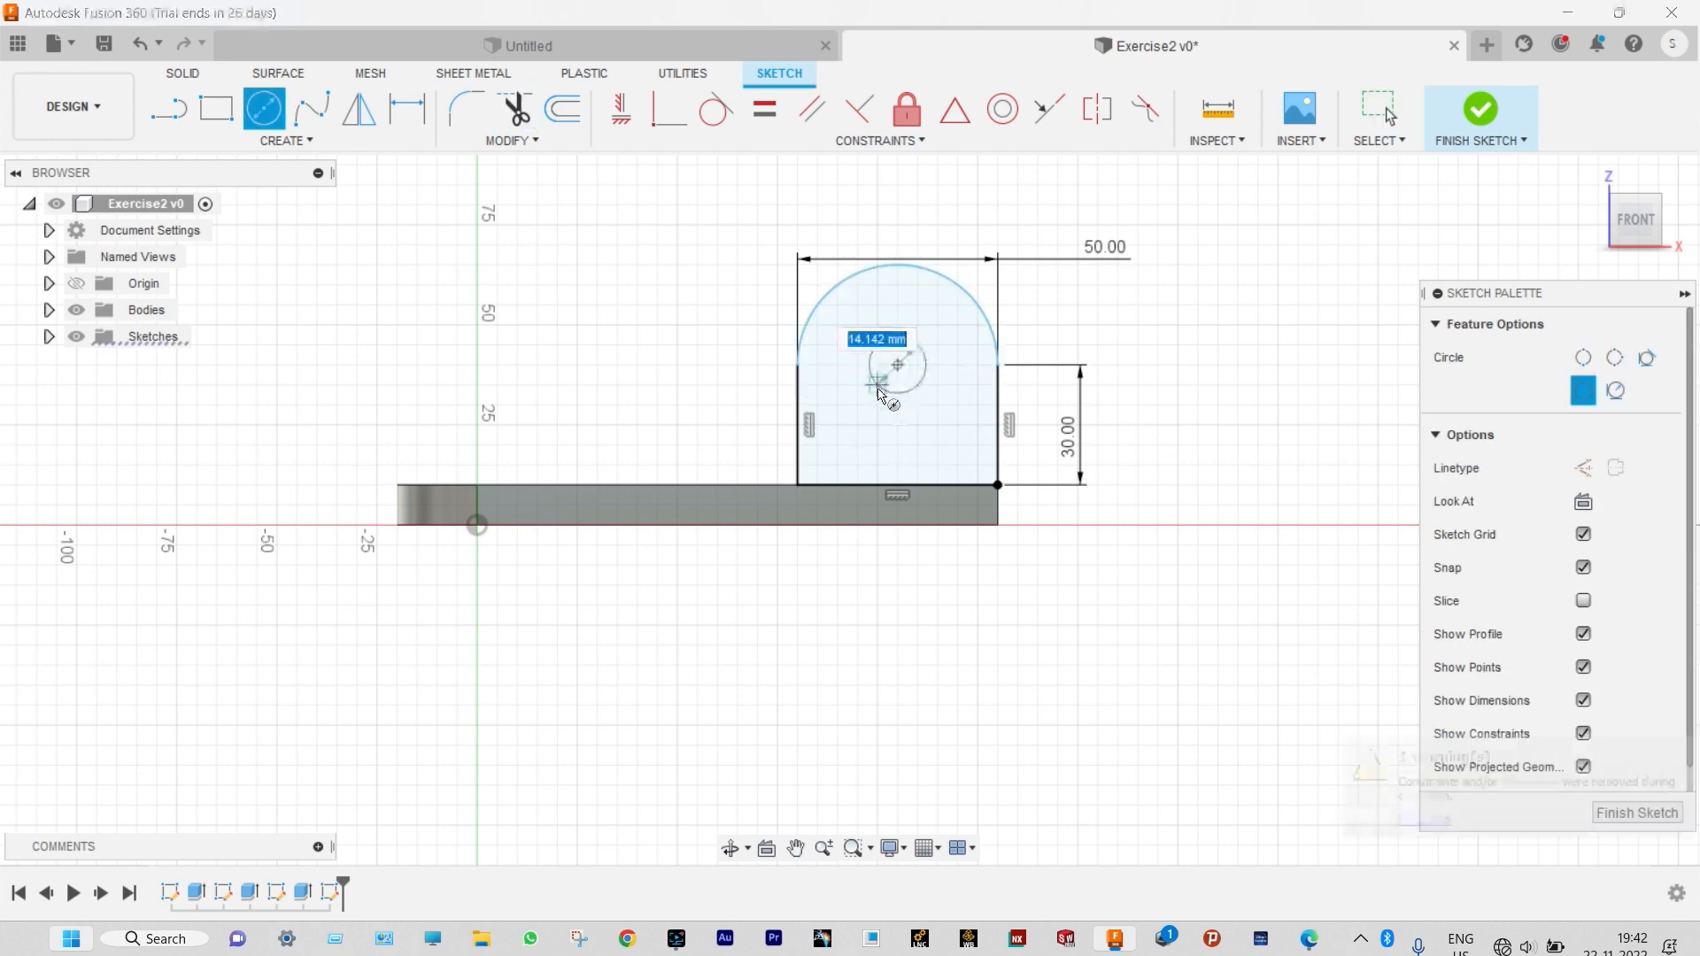
{"action": "left_click", "coordinate": [872, 394]}
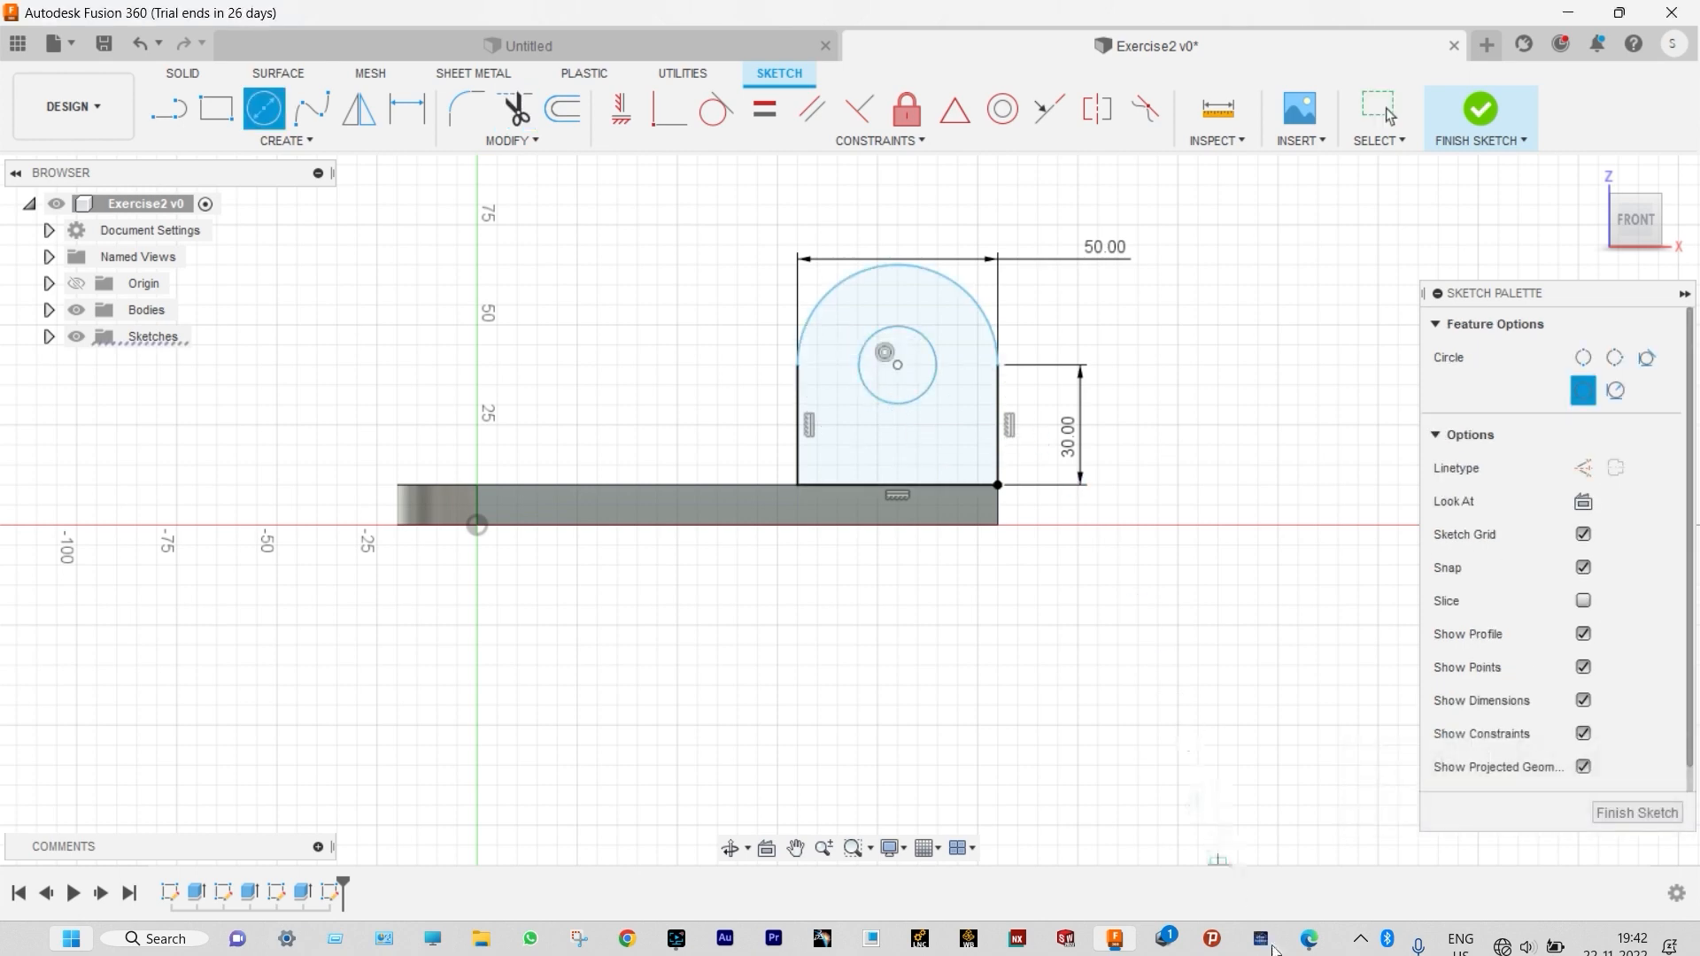
{"action": "left_click", "coordinate": [1309, 939]}
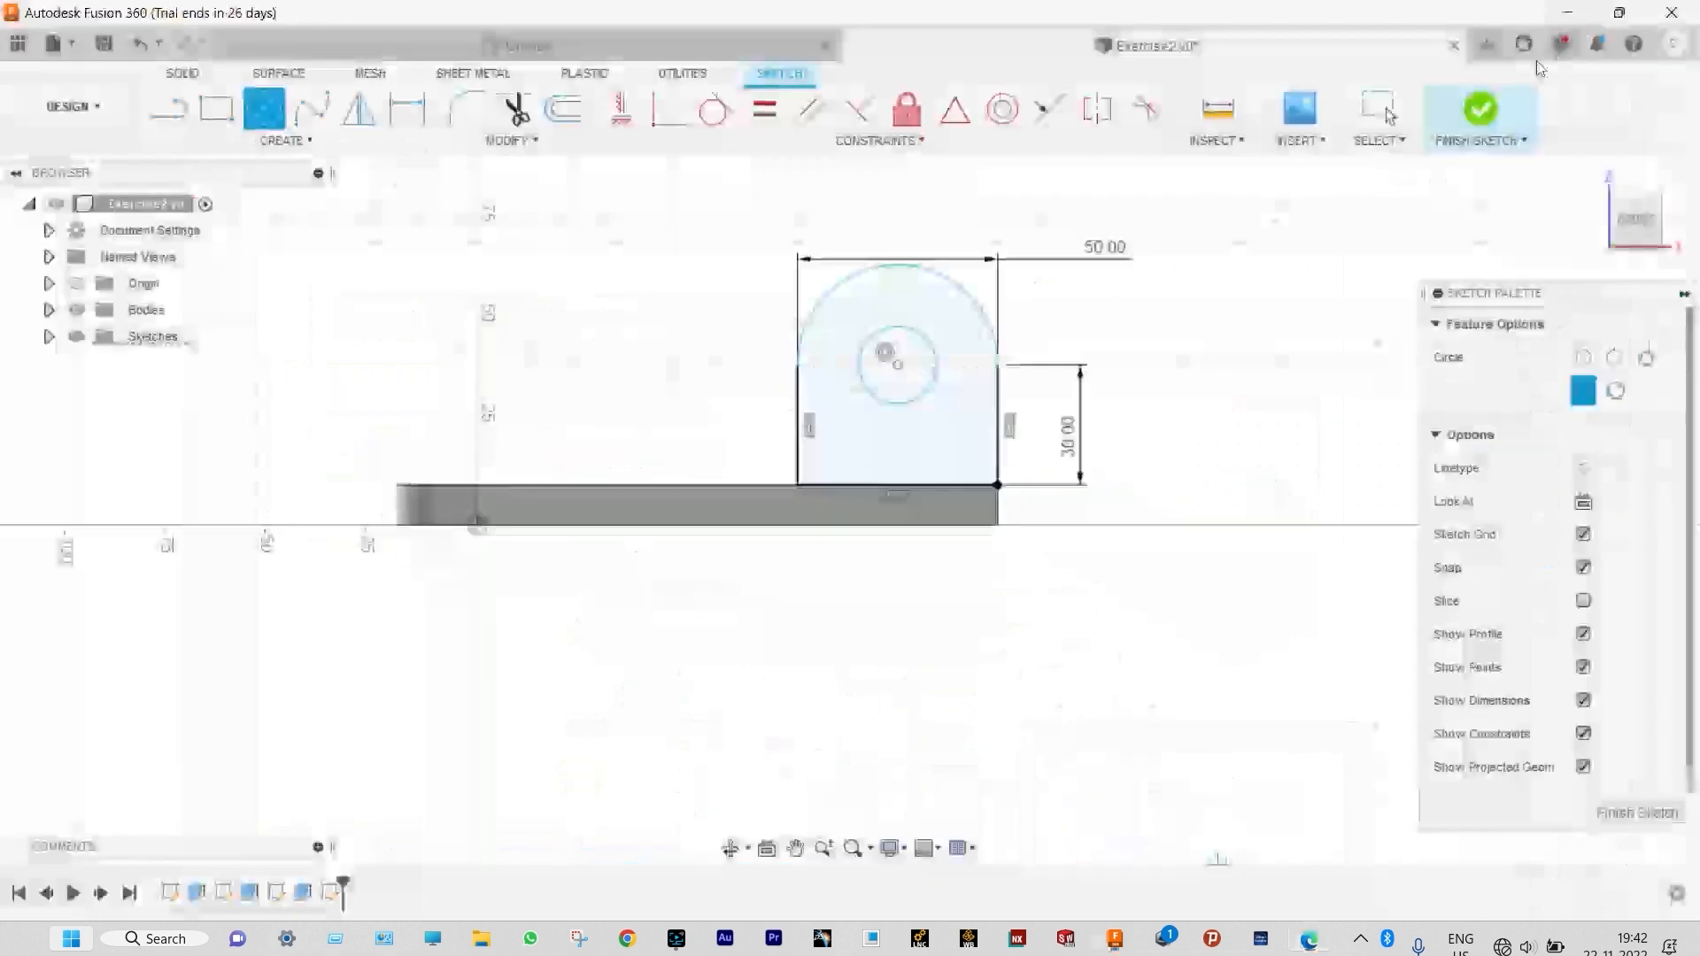
{"action": "left_click", "coordinate": [1572, 18]}
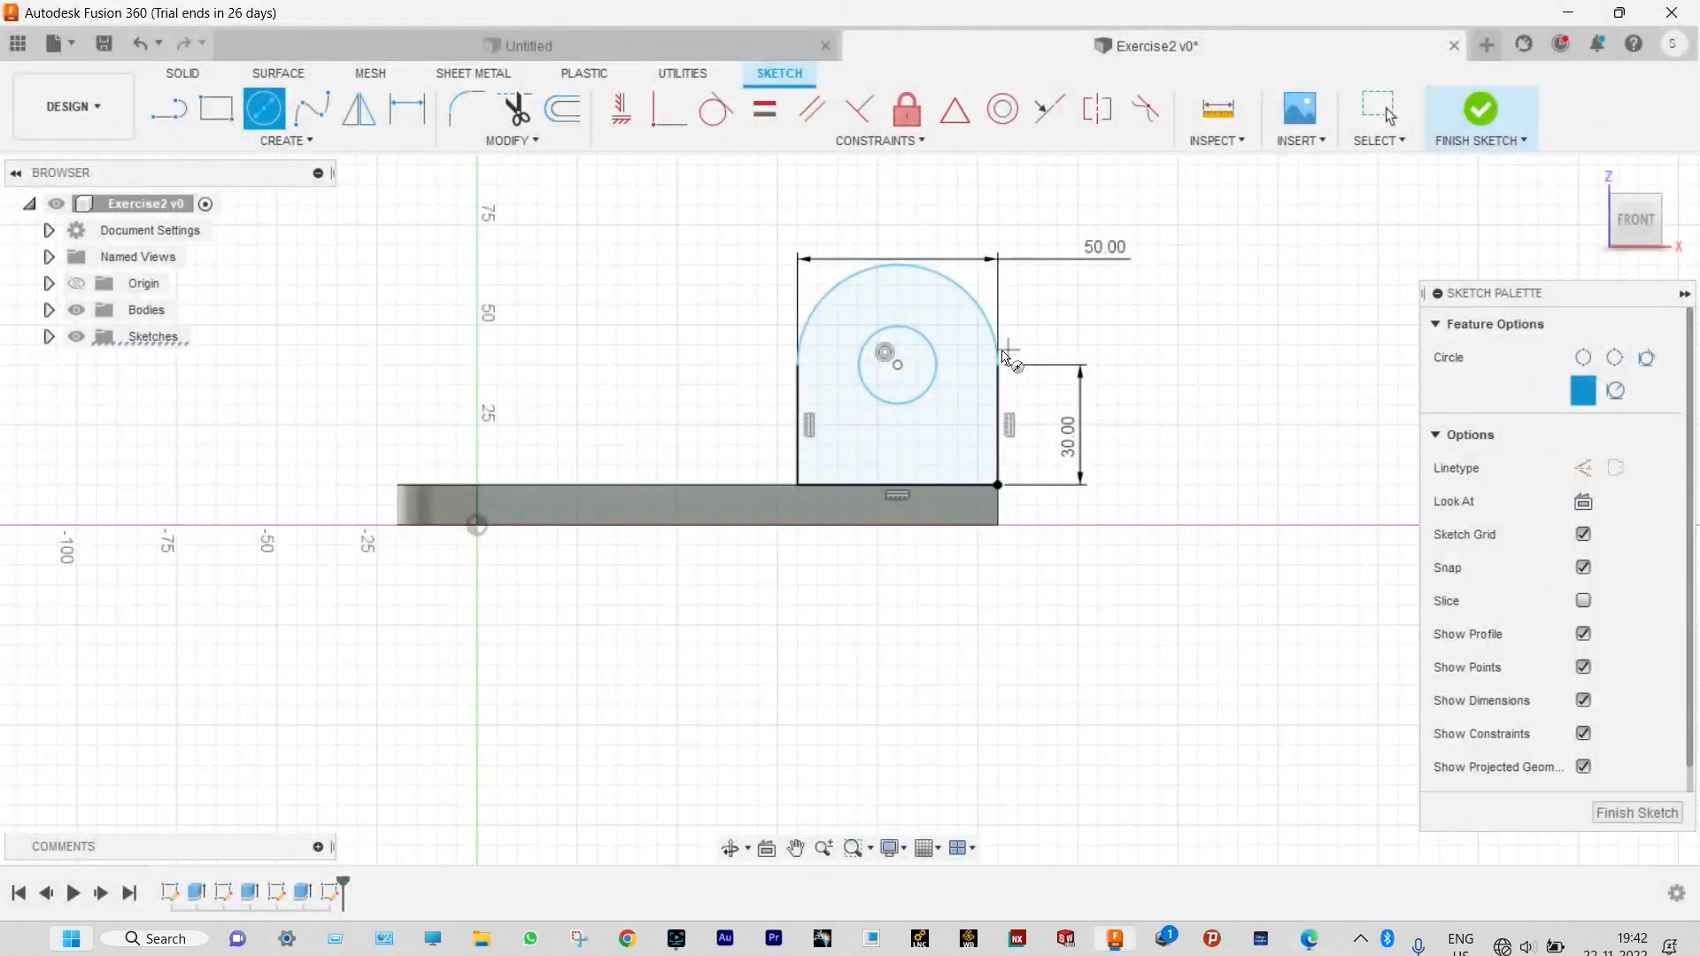
Step: Dimension the inner circle of the upright sketch and set its diameter to 30 mm
{"action": "left_click", "coordinate": [407, 109]}
{"action": "left_click", "coordinate": [908, 332]}
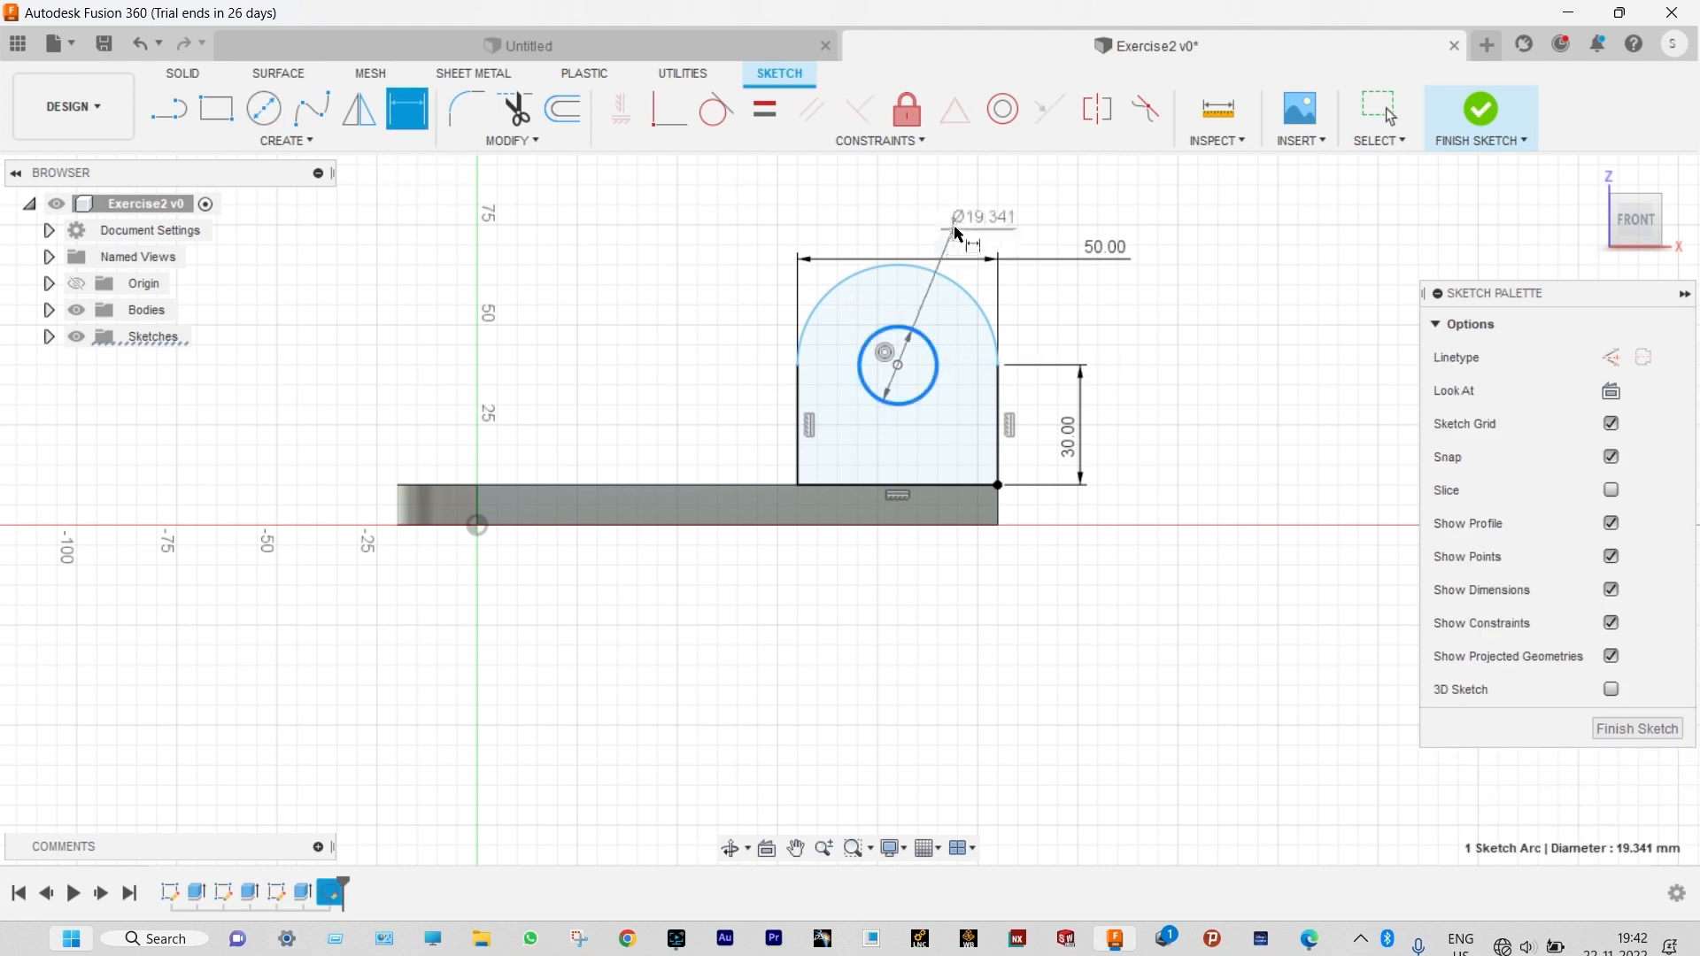
{"action": "left_click", "coordinate": [958, 226]}
{"action": "type", "text": "3"}
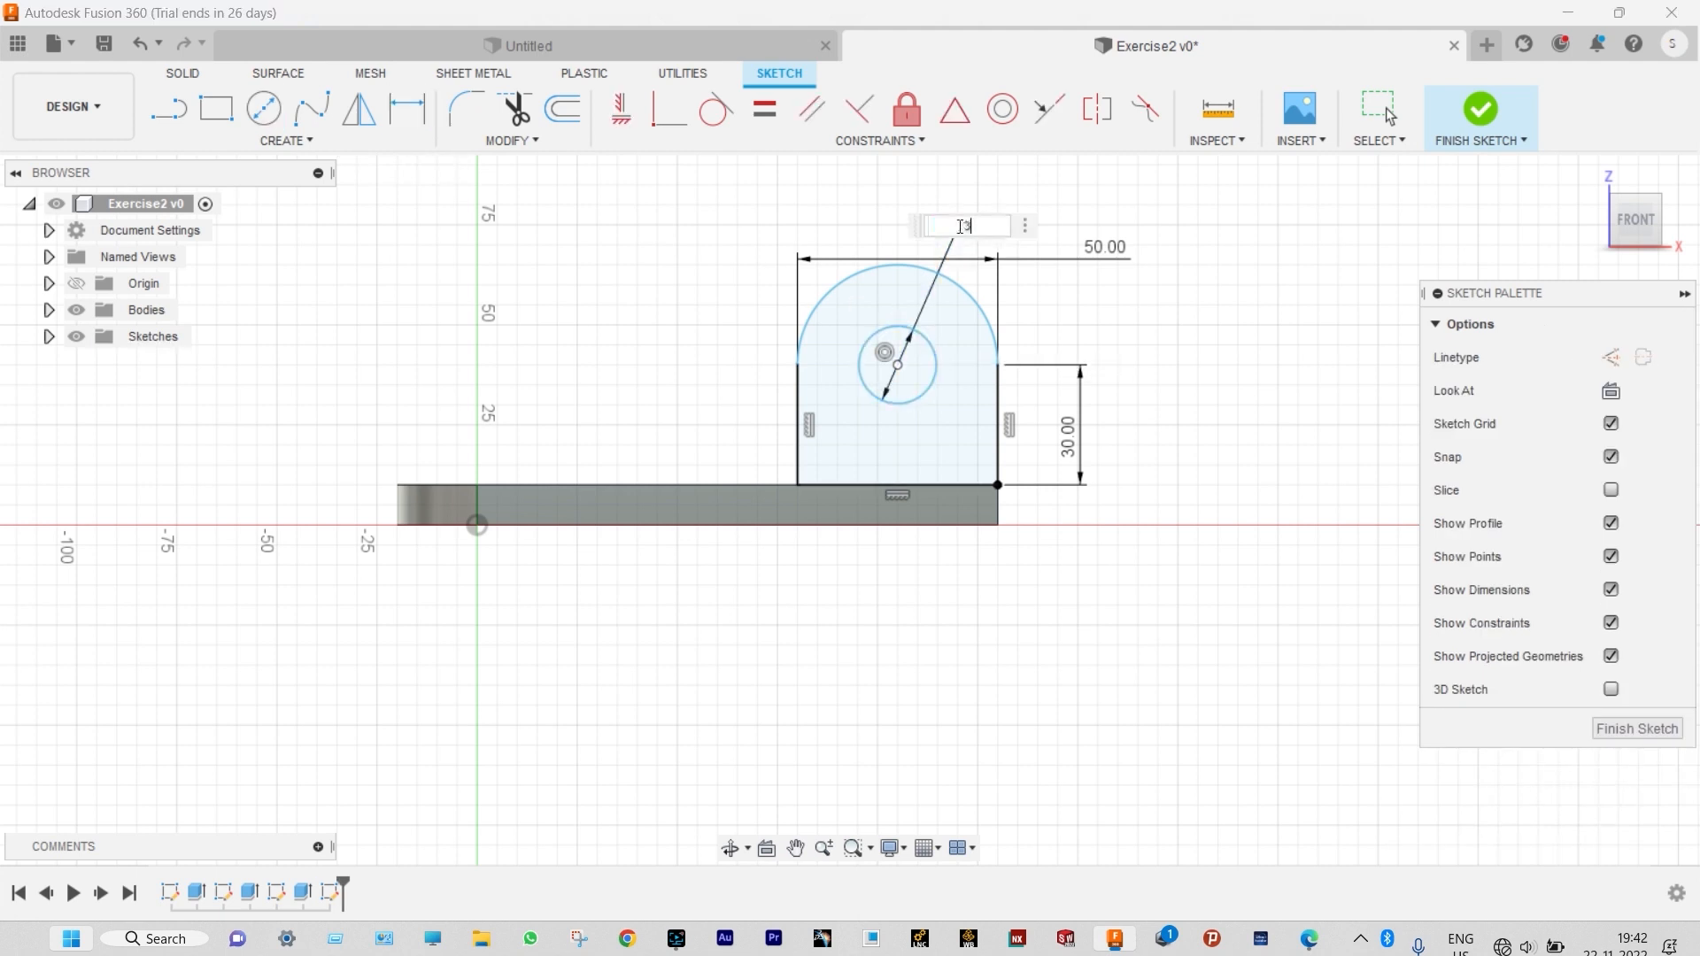
{"action": "type", "text": "0"}
{"action": "key", "text": "Return"}
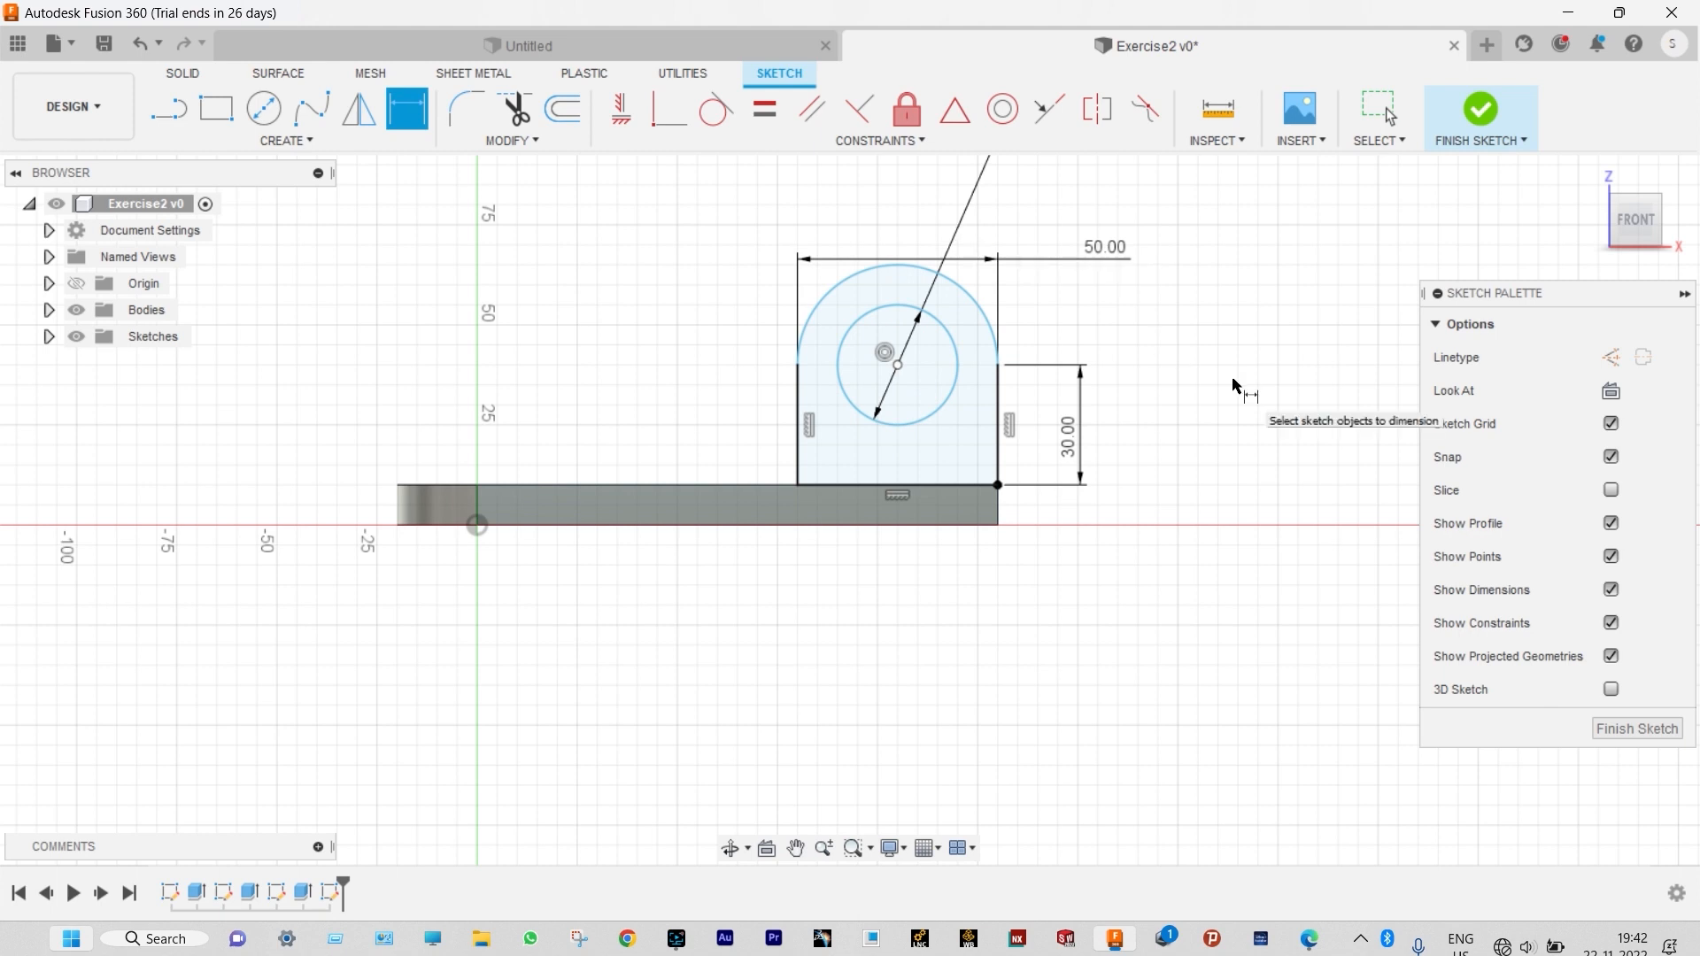
Step: Add a 25 mm radius dimension to the arc at the upright's rounded top
{"action": "left_click", "coordinate": [974, 301]}
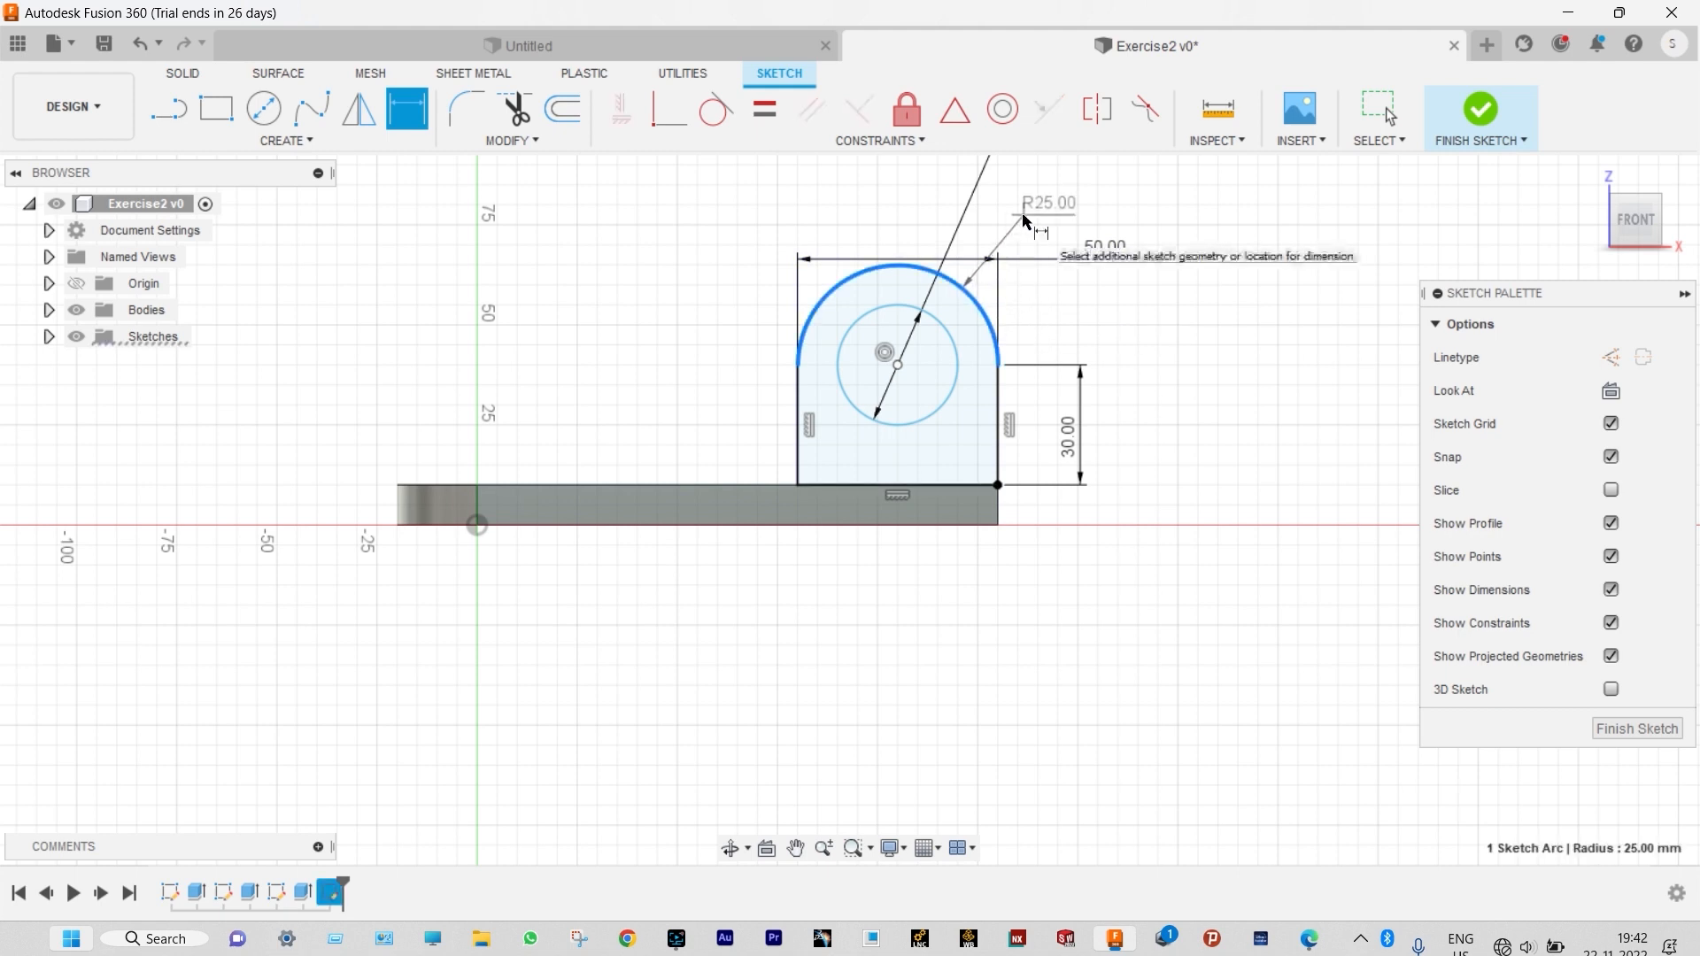
{"action": "left_click", "coordinate": [1024, 218]}
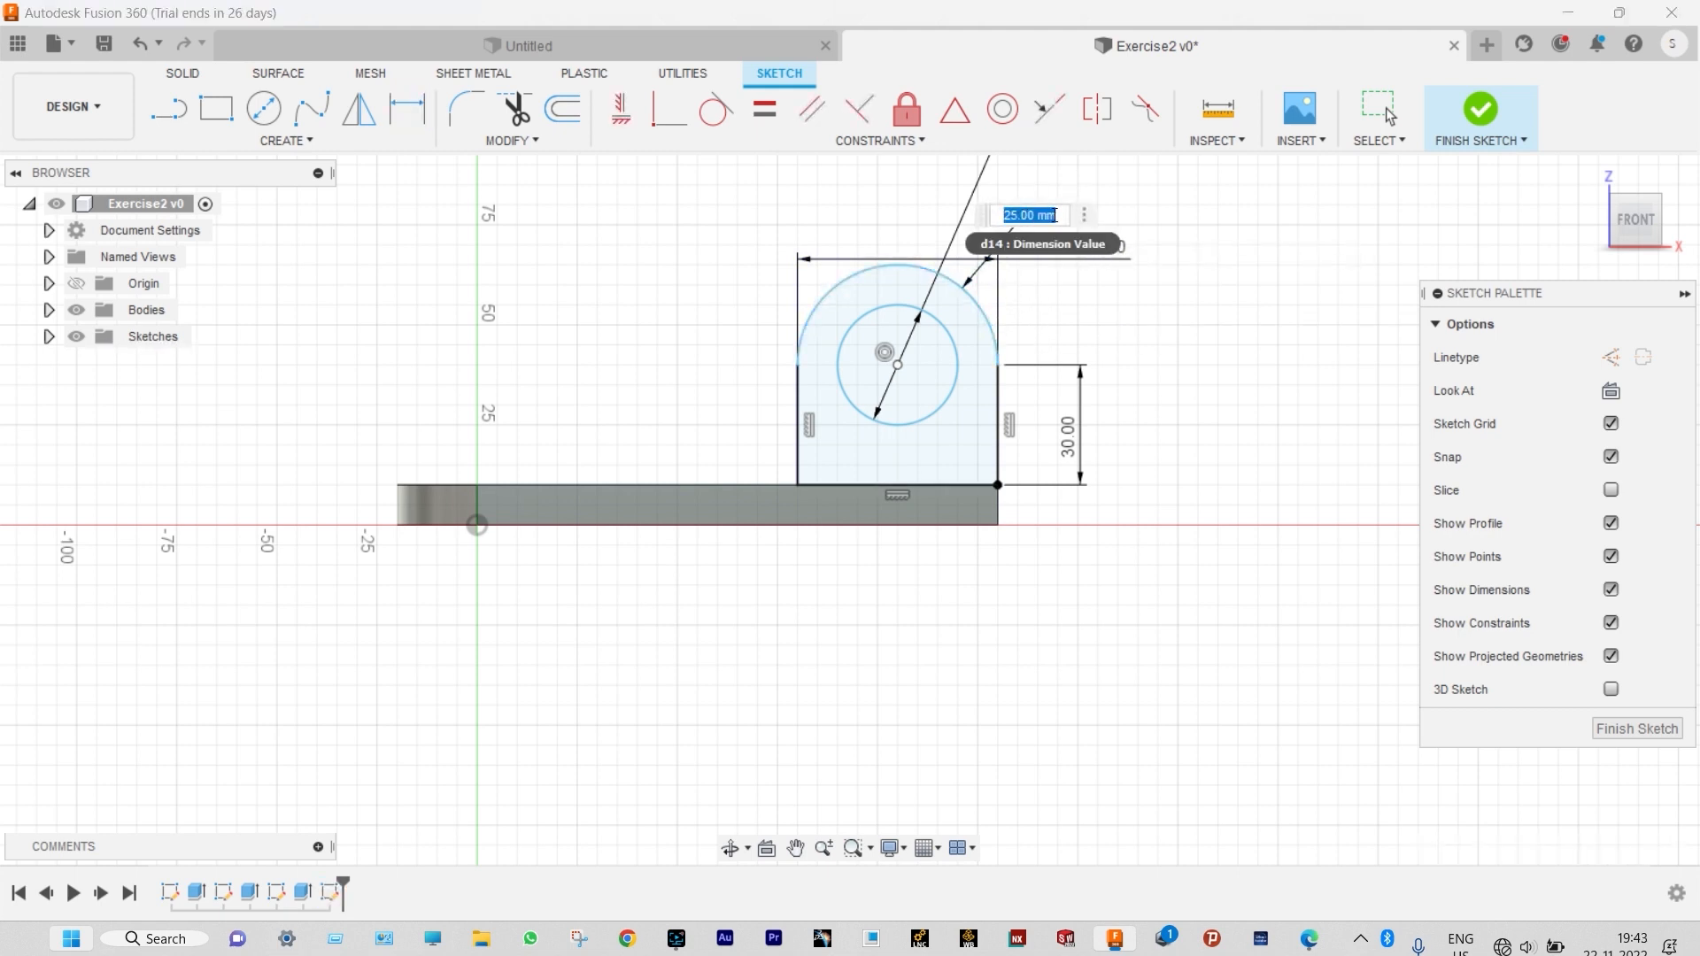
{"action": "key", "text": "Return"}
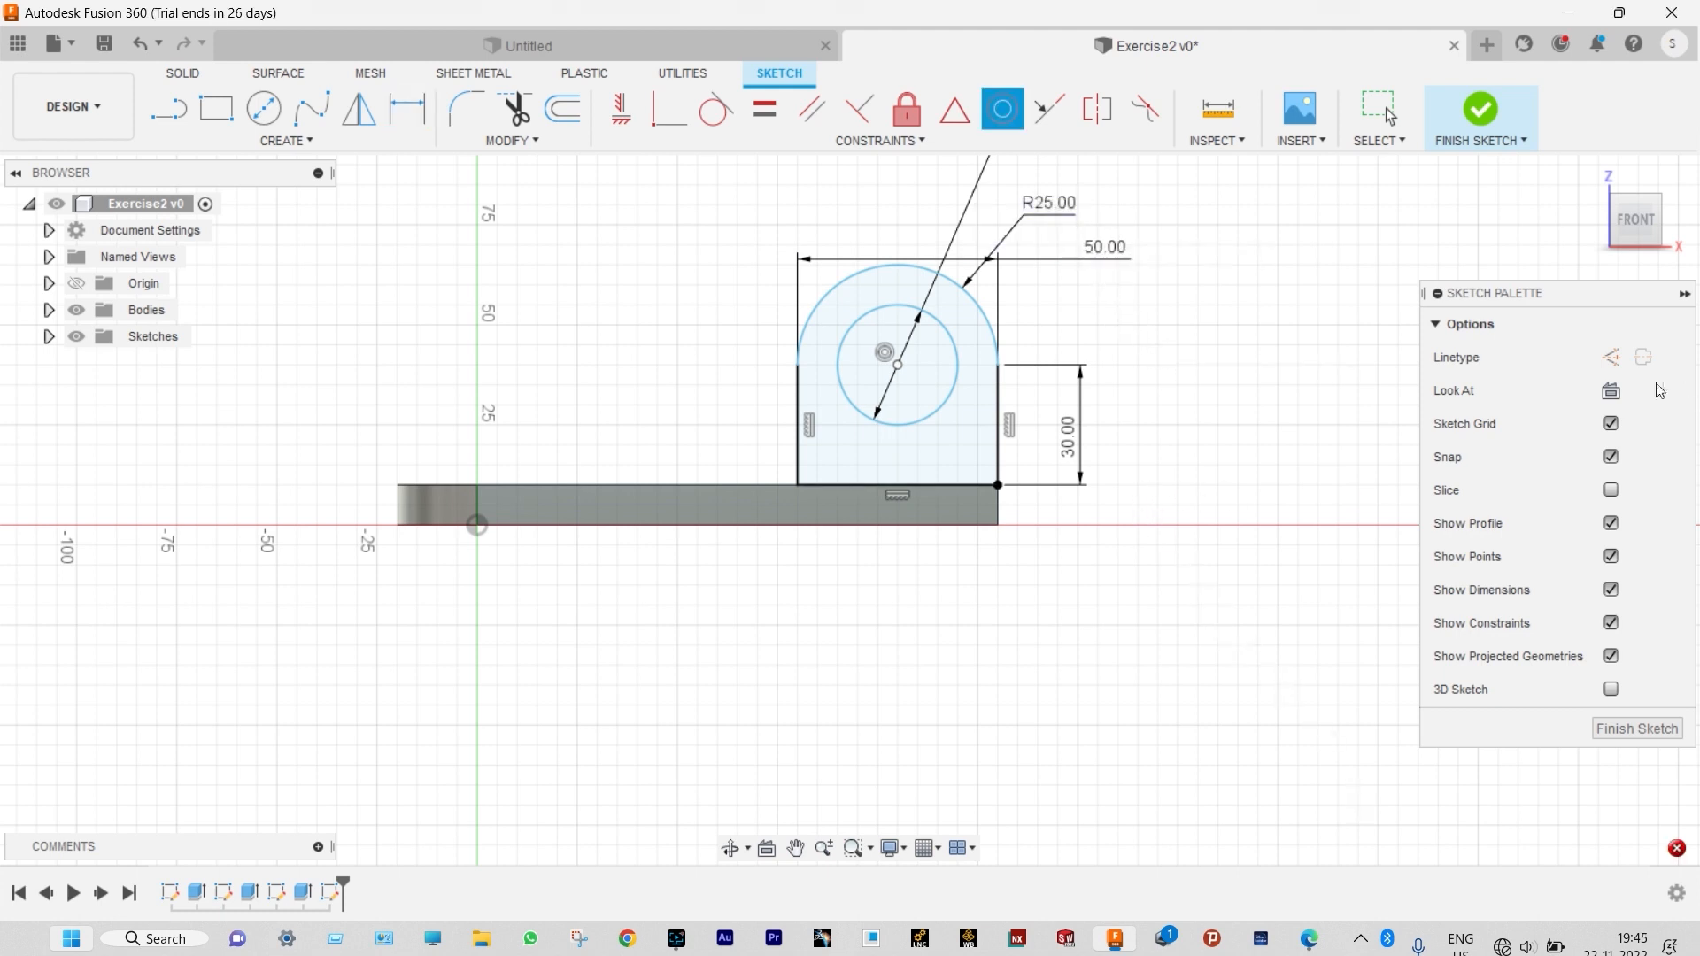
Step: Draw a vertical construction line from the arc's topmost point to the midpoint of the profile's lower edge, and finish the sketch
{"action": "left_click", "coordinate": [1624, 361]}
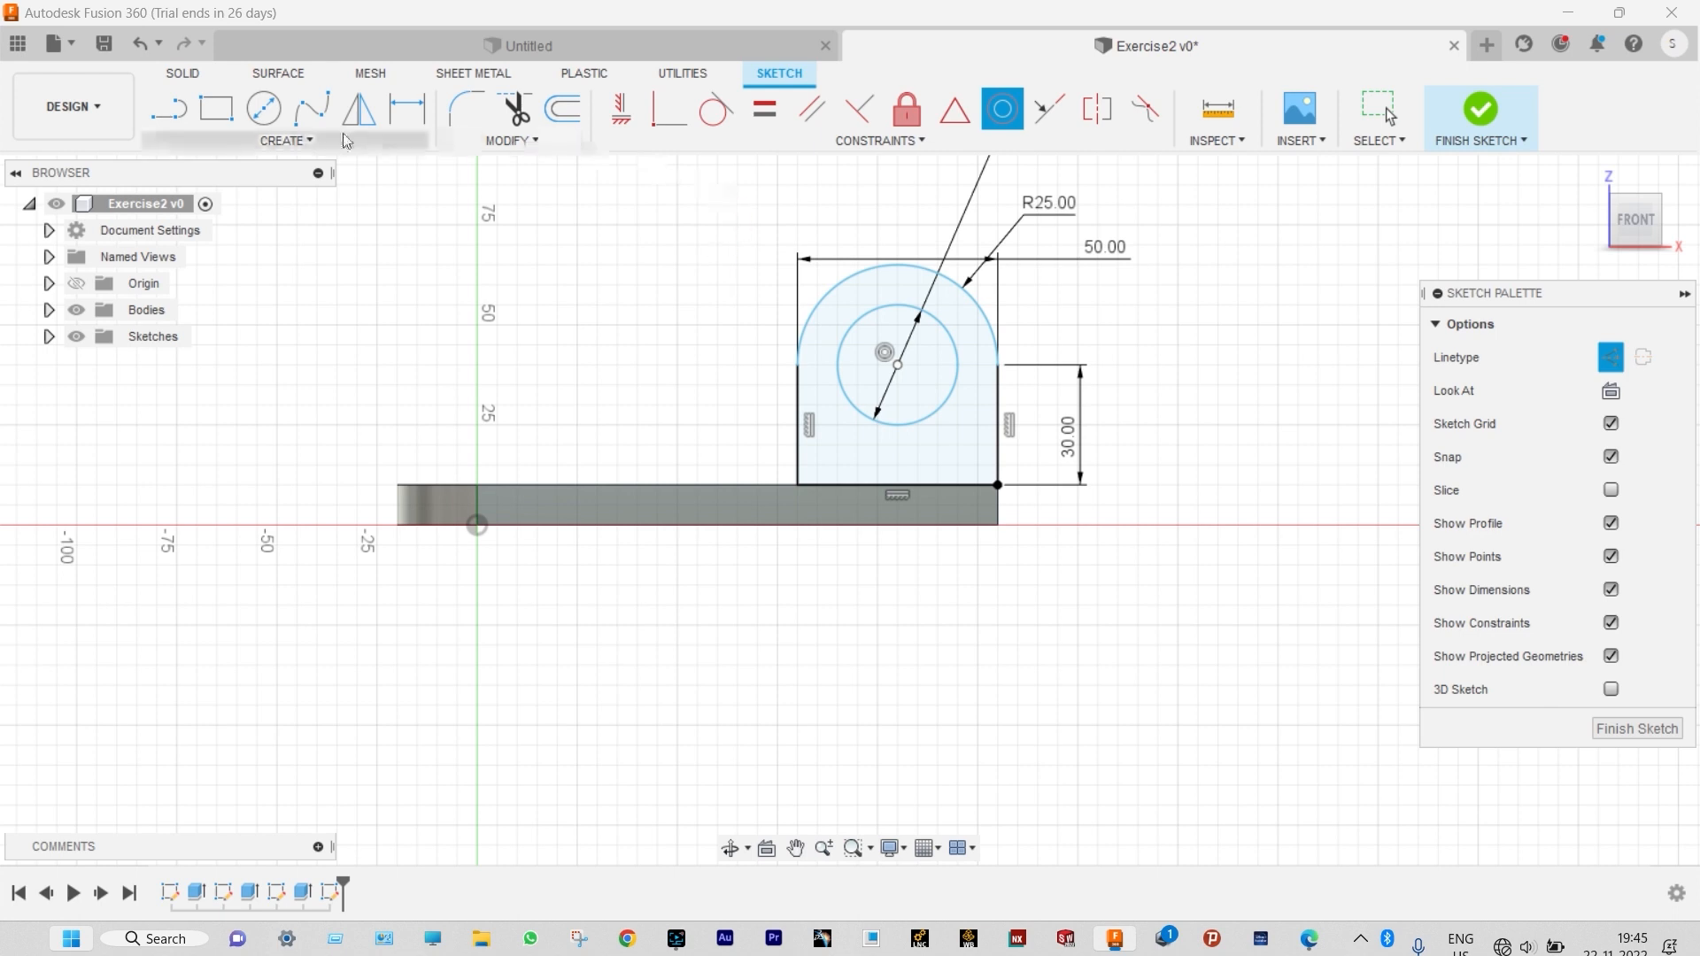
{"action": "left_click", "coordinate": [176, 120]}
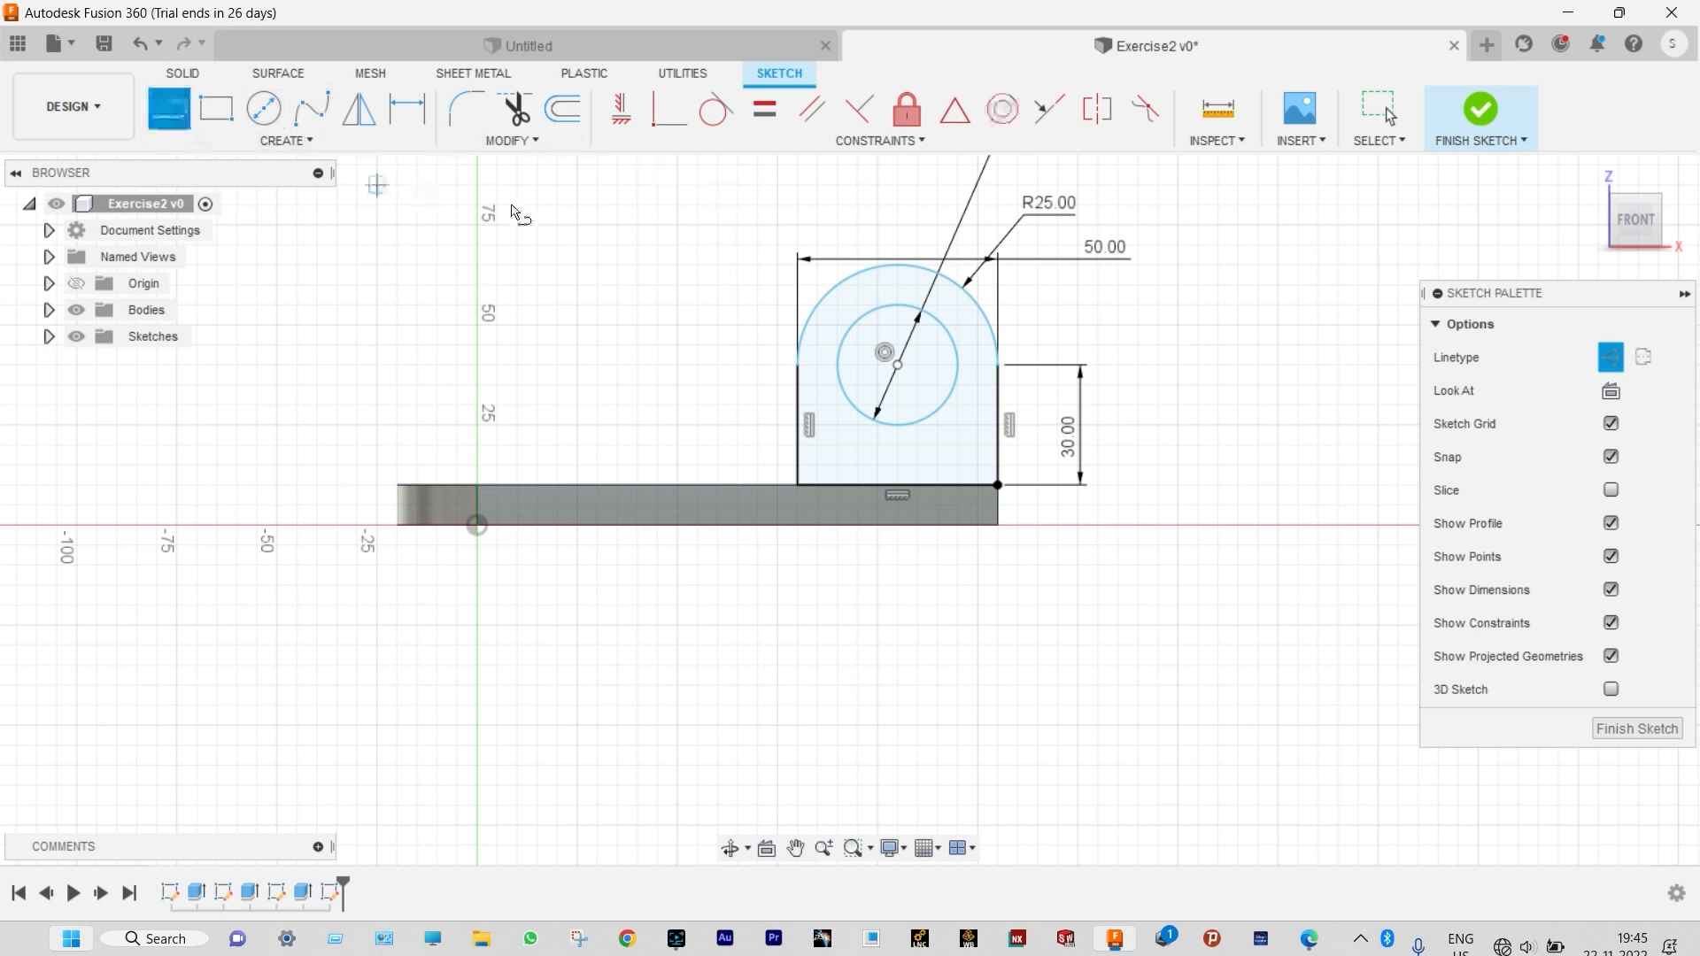
{"action": "left_click", "coordinate": [899, 265]}
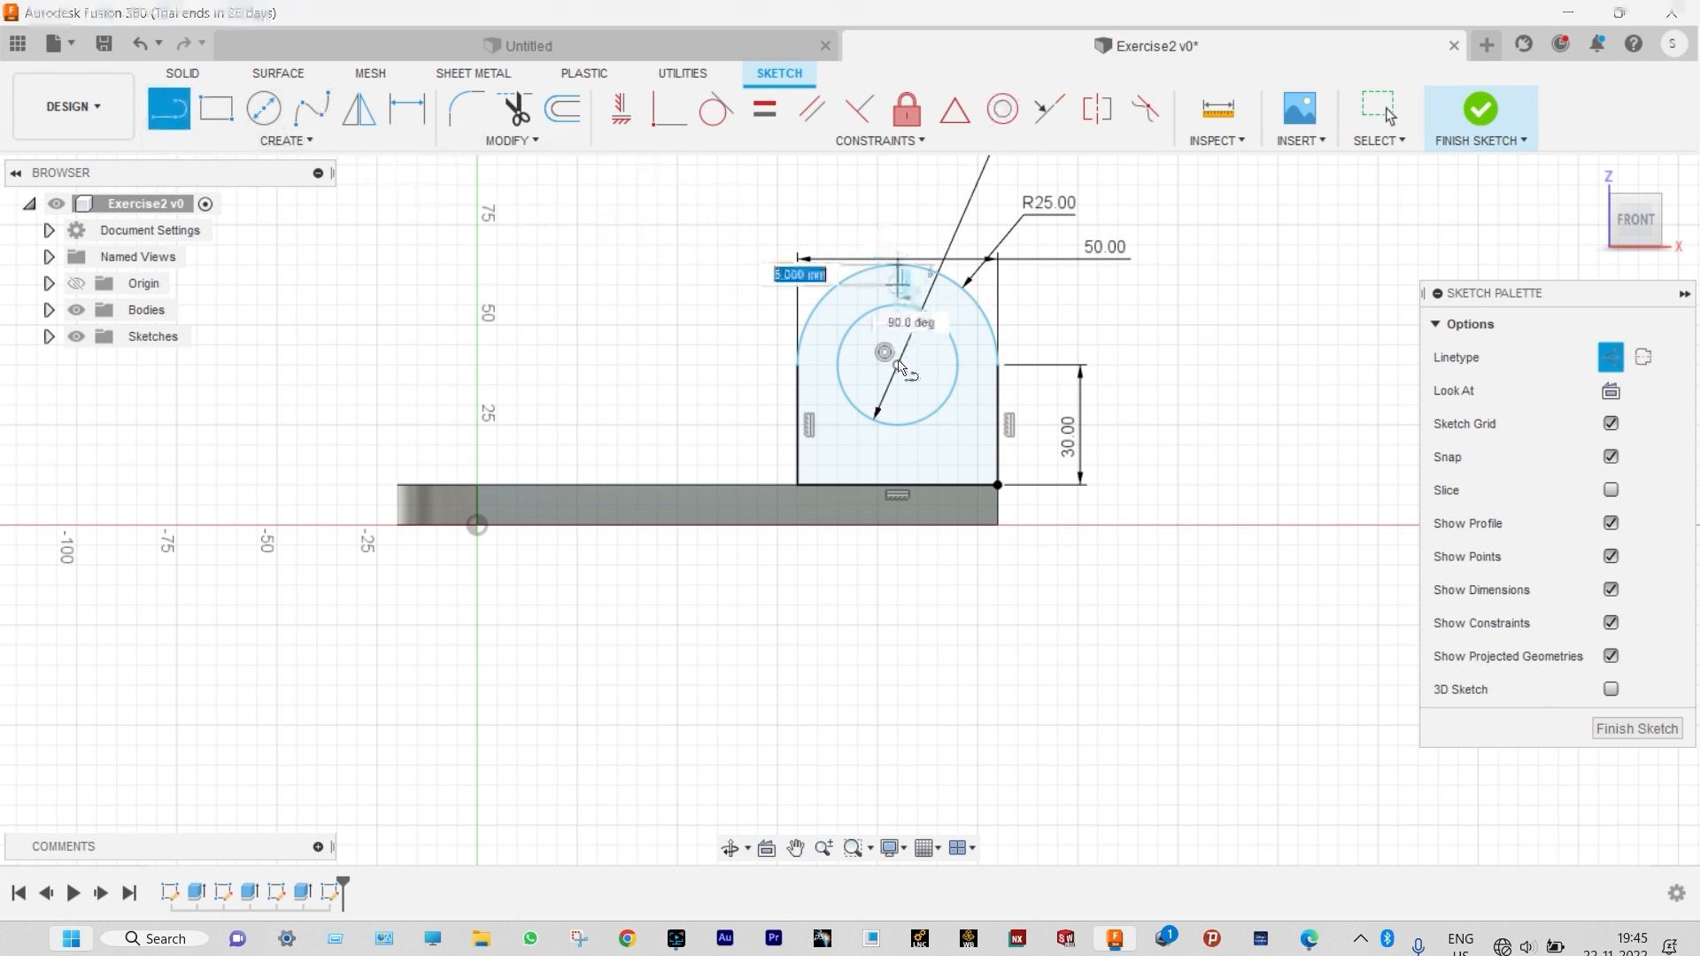
{"action": "left_click", "coordinate": [899, 485]}
{"action": "key", "text": "Escape"}
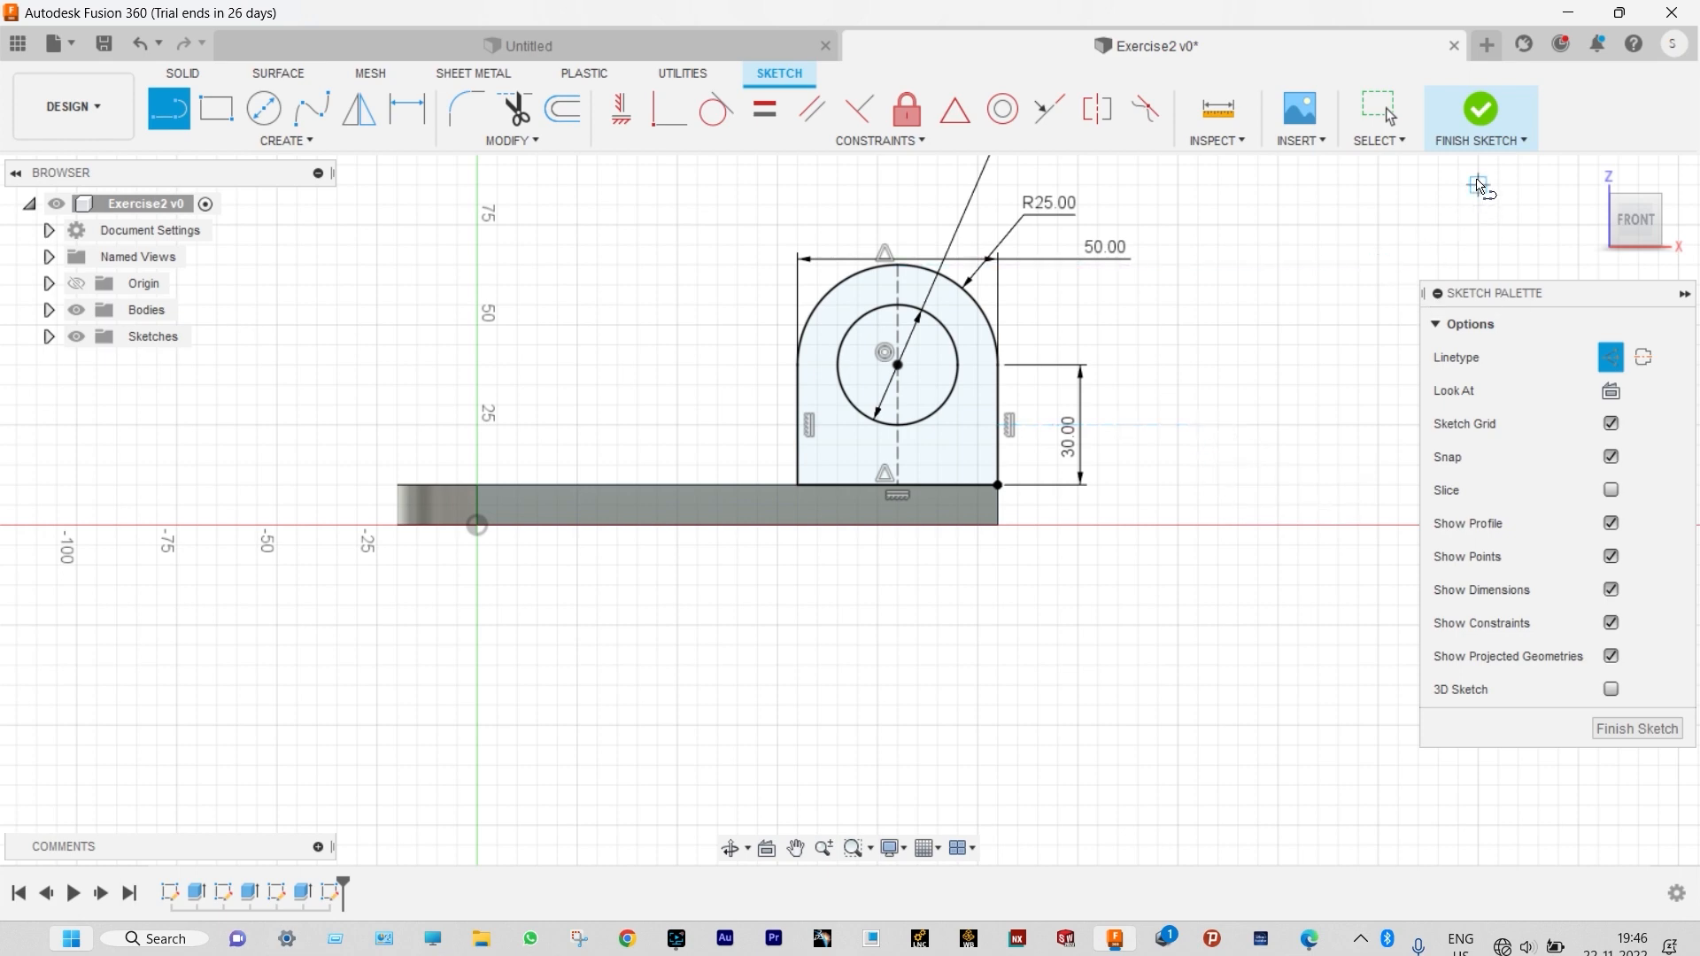
{"action": "left_click", "coordinate": [1480, 122]}
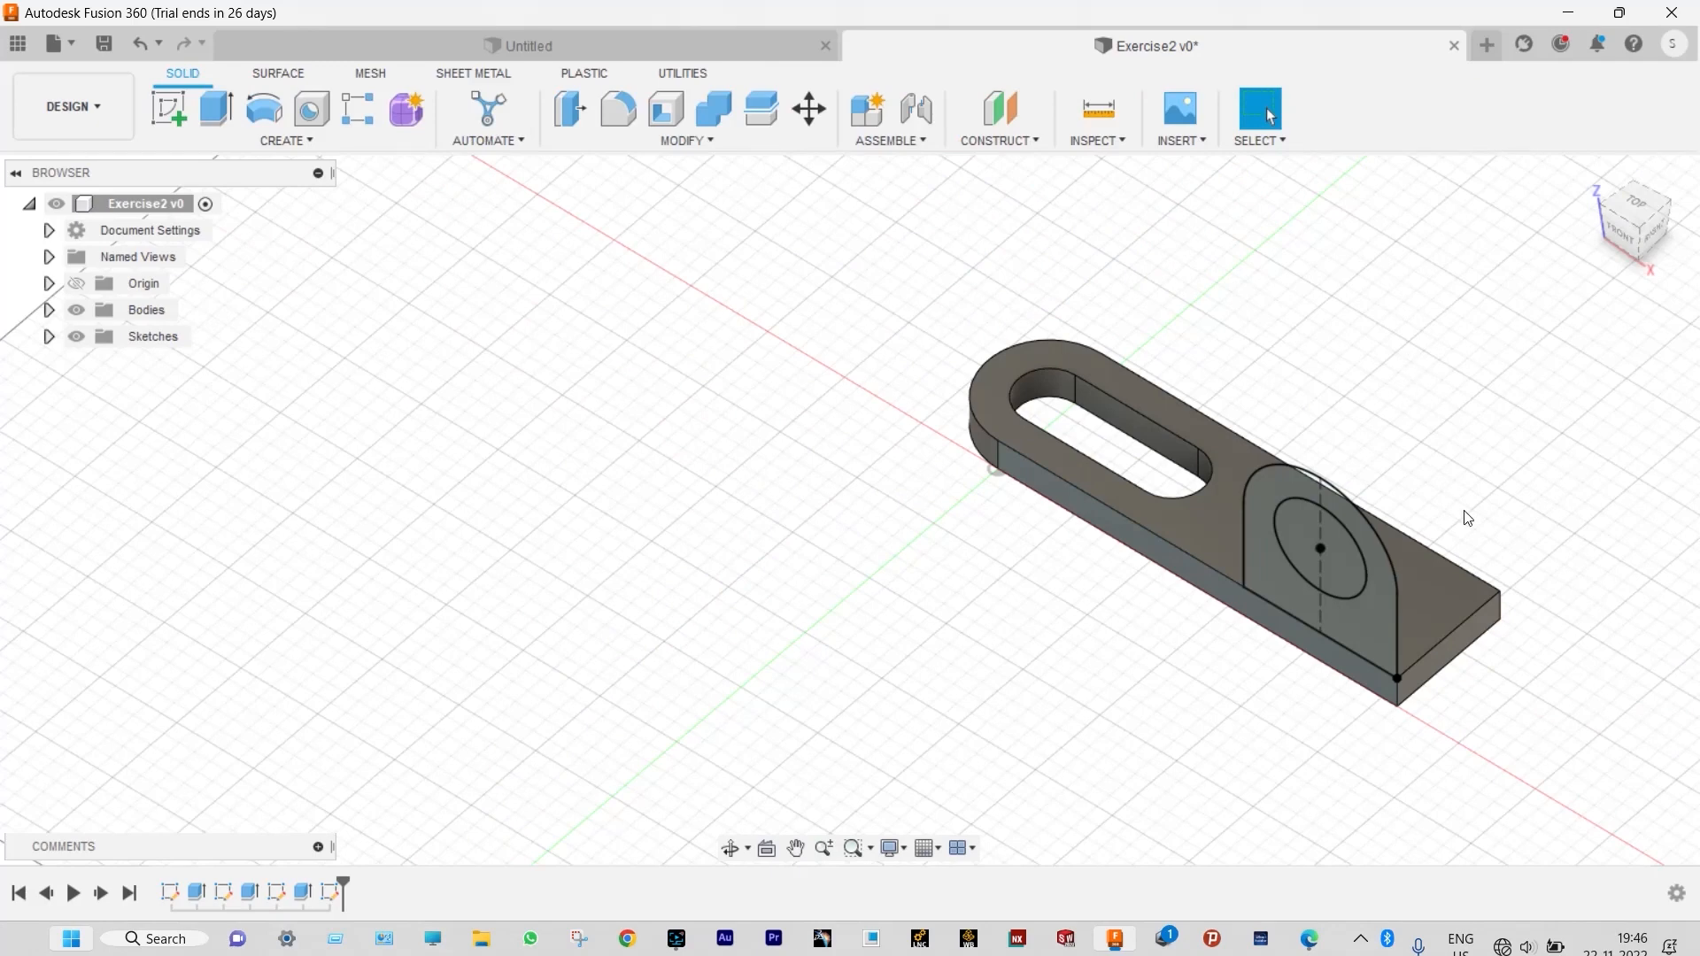
Step: Check the upright's thickness in the Exercise:2 PDF drawing and extrude the profile around the hole by -10 mm, joined to the base plate
{"action": "left_click", "coordinate": [1310, 940]}
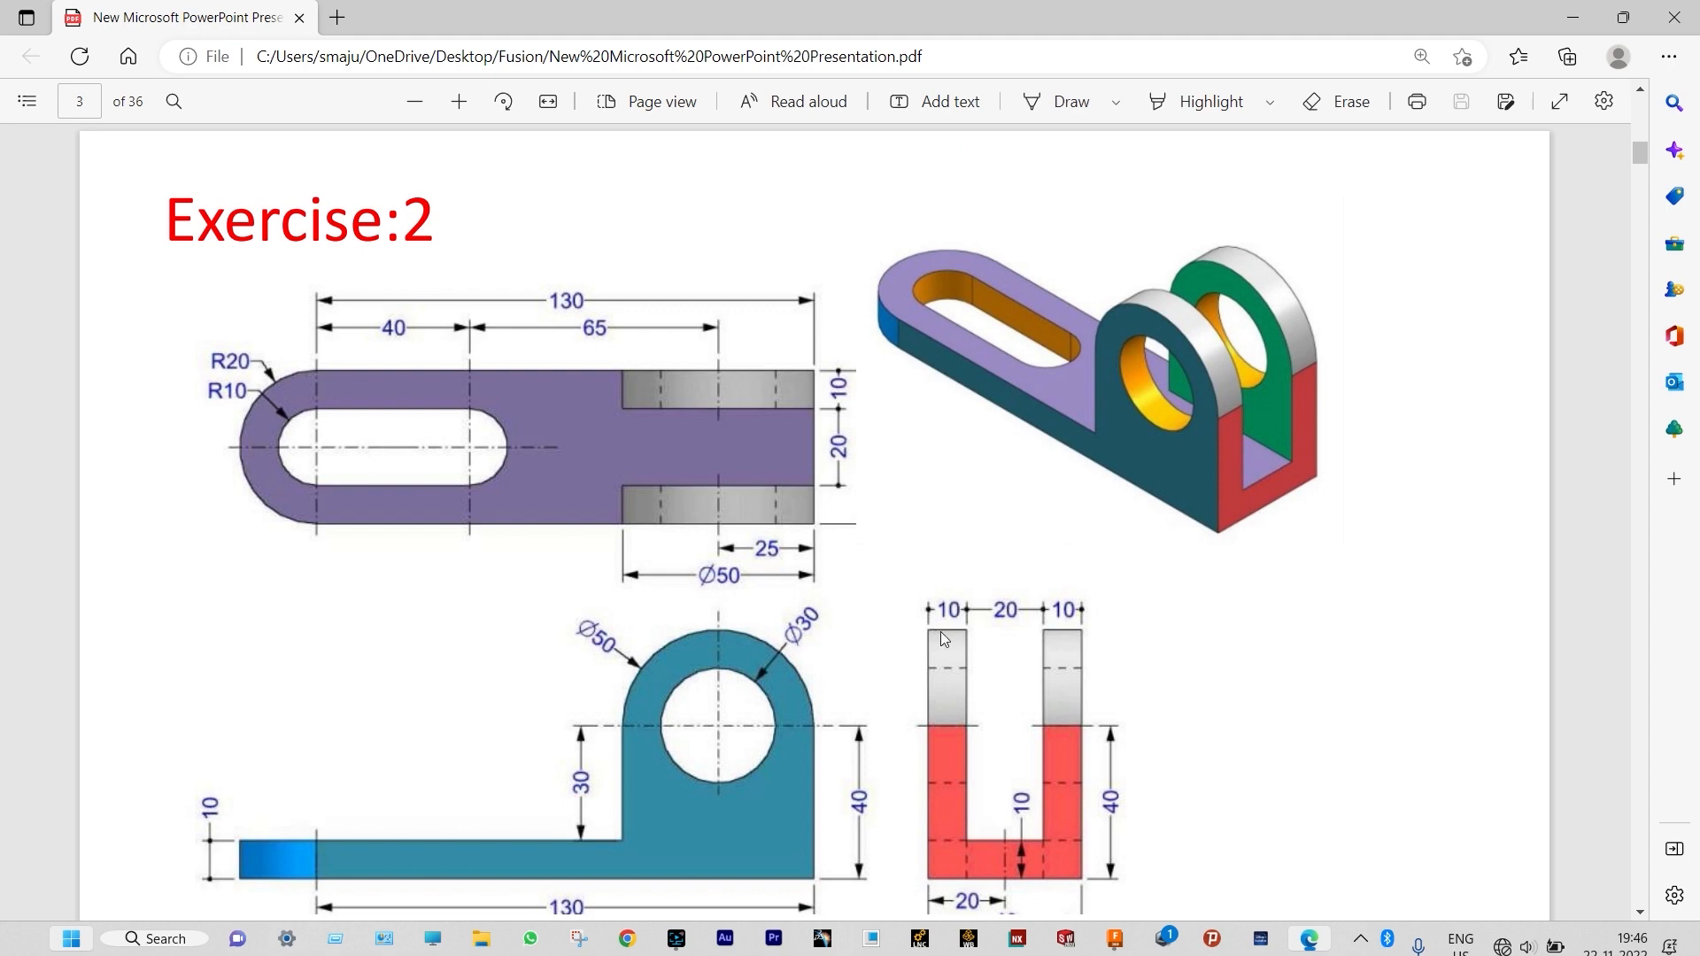
{"action": "left_click", "coordinate": [1572, 17]}
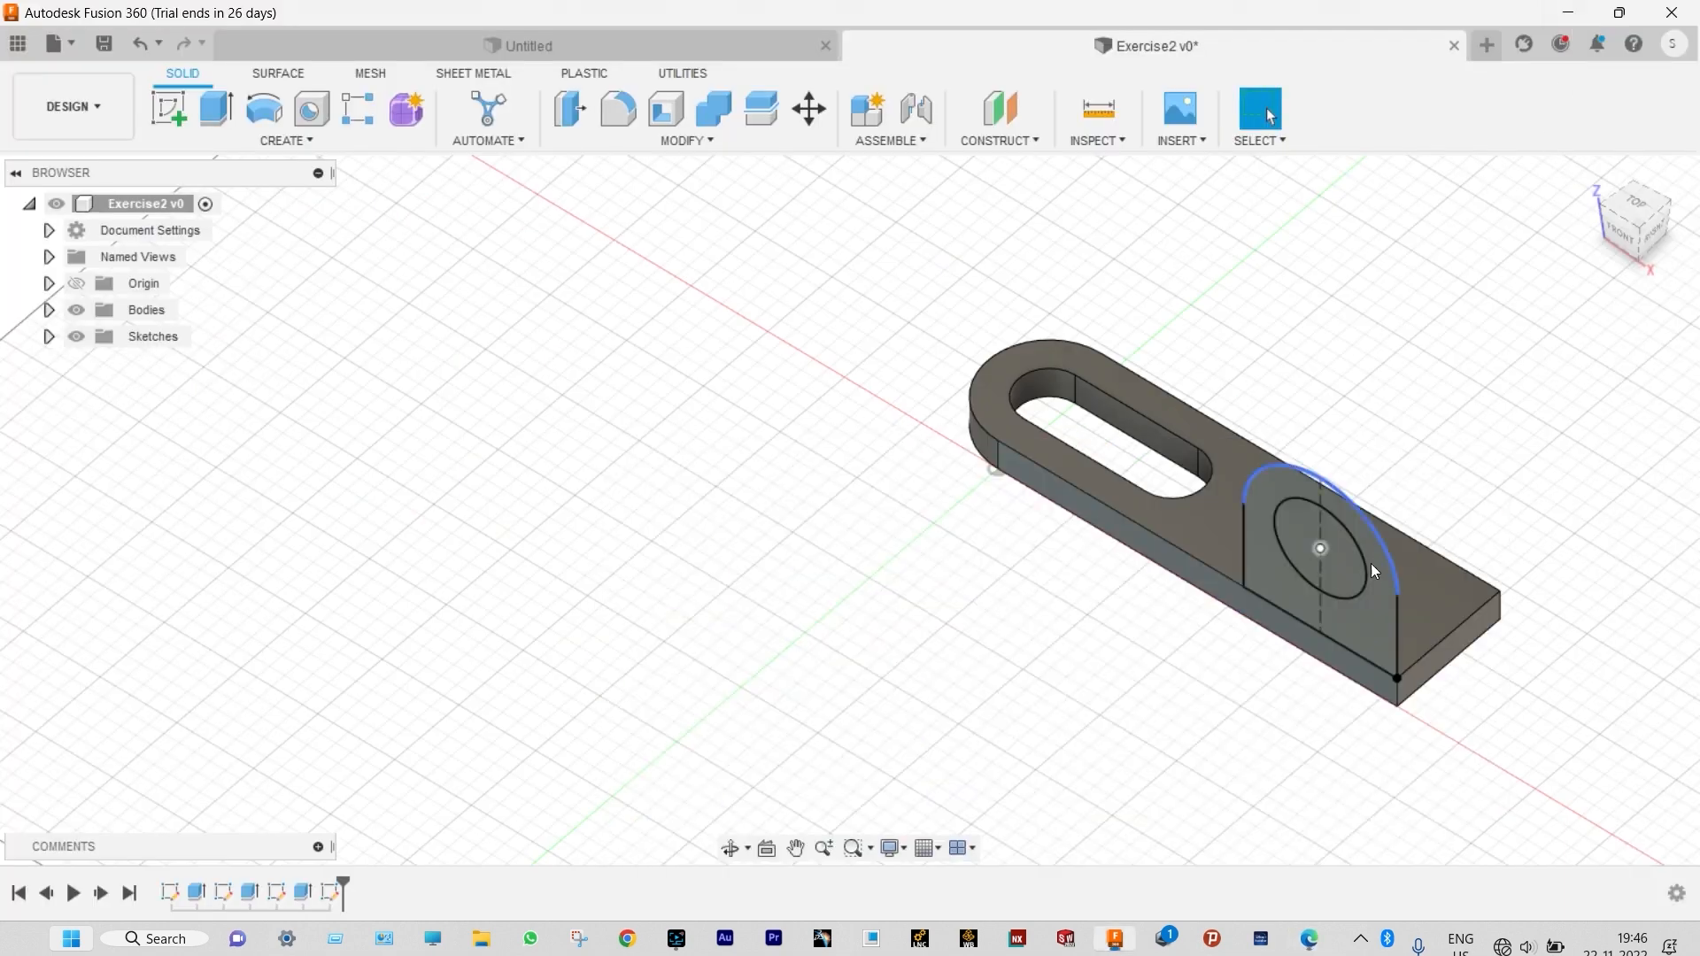
{"action": "left_click", "coordinate": [220, 114]}
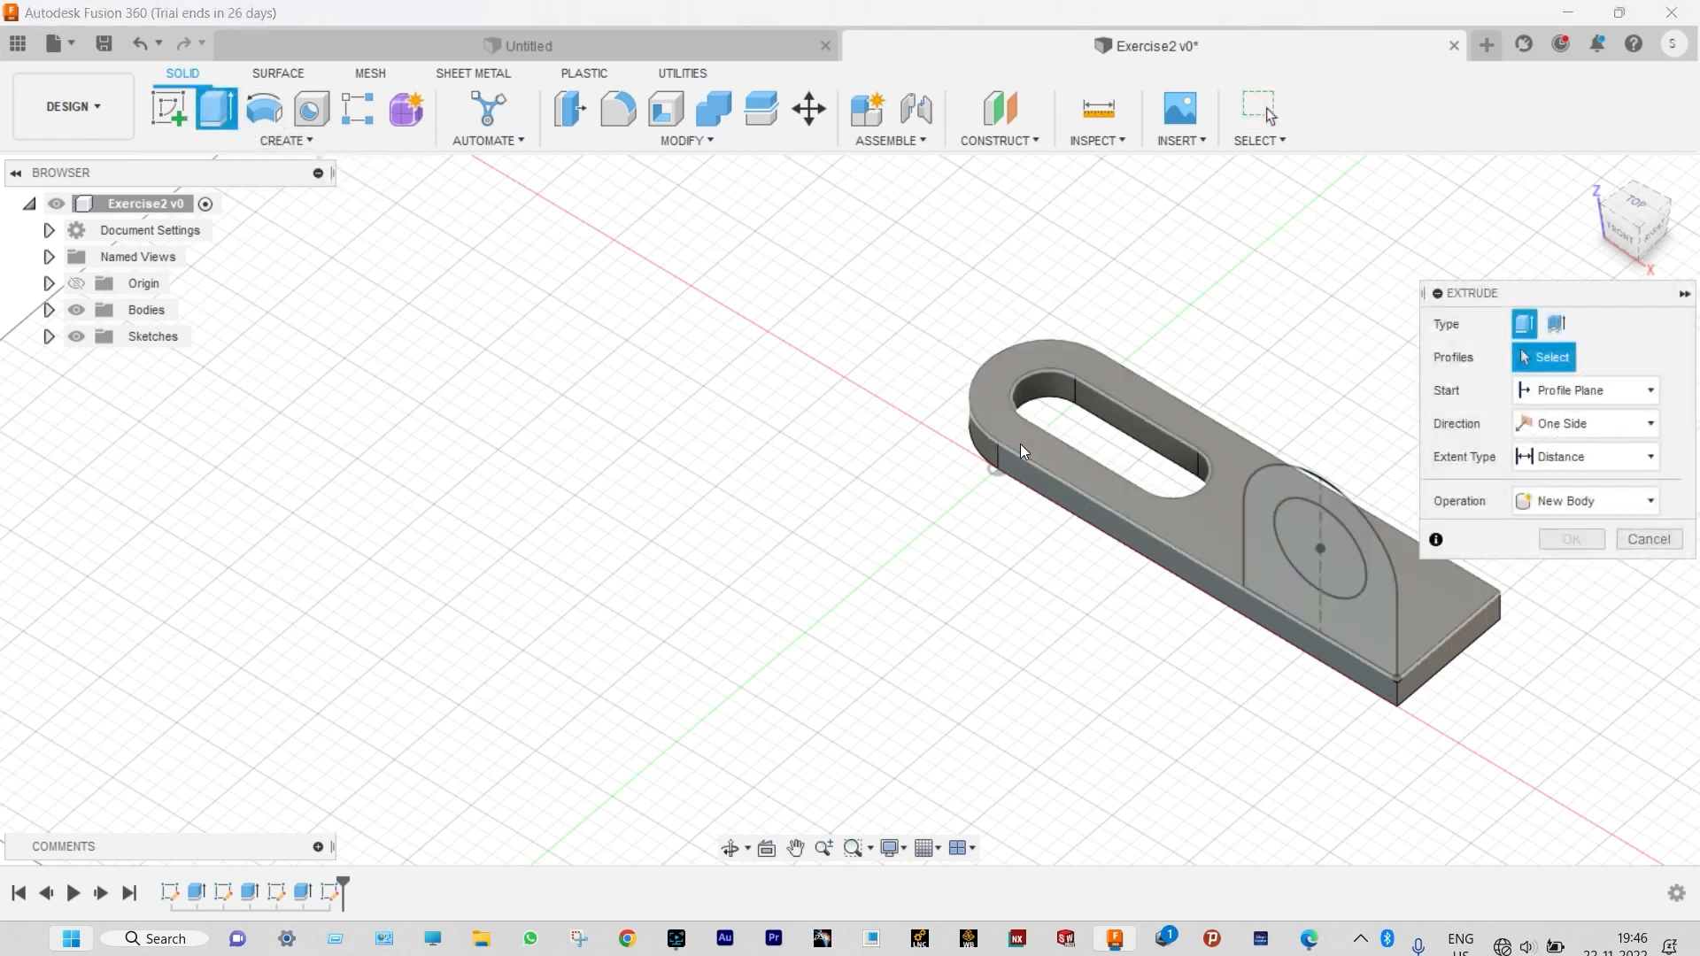
{"action": "left_click", "coordinate": [1271, 556]}
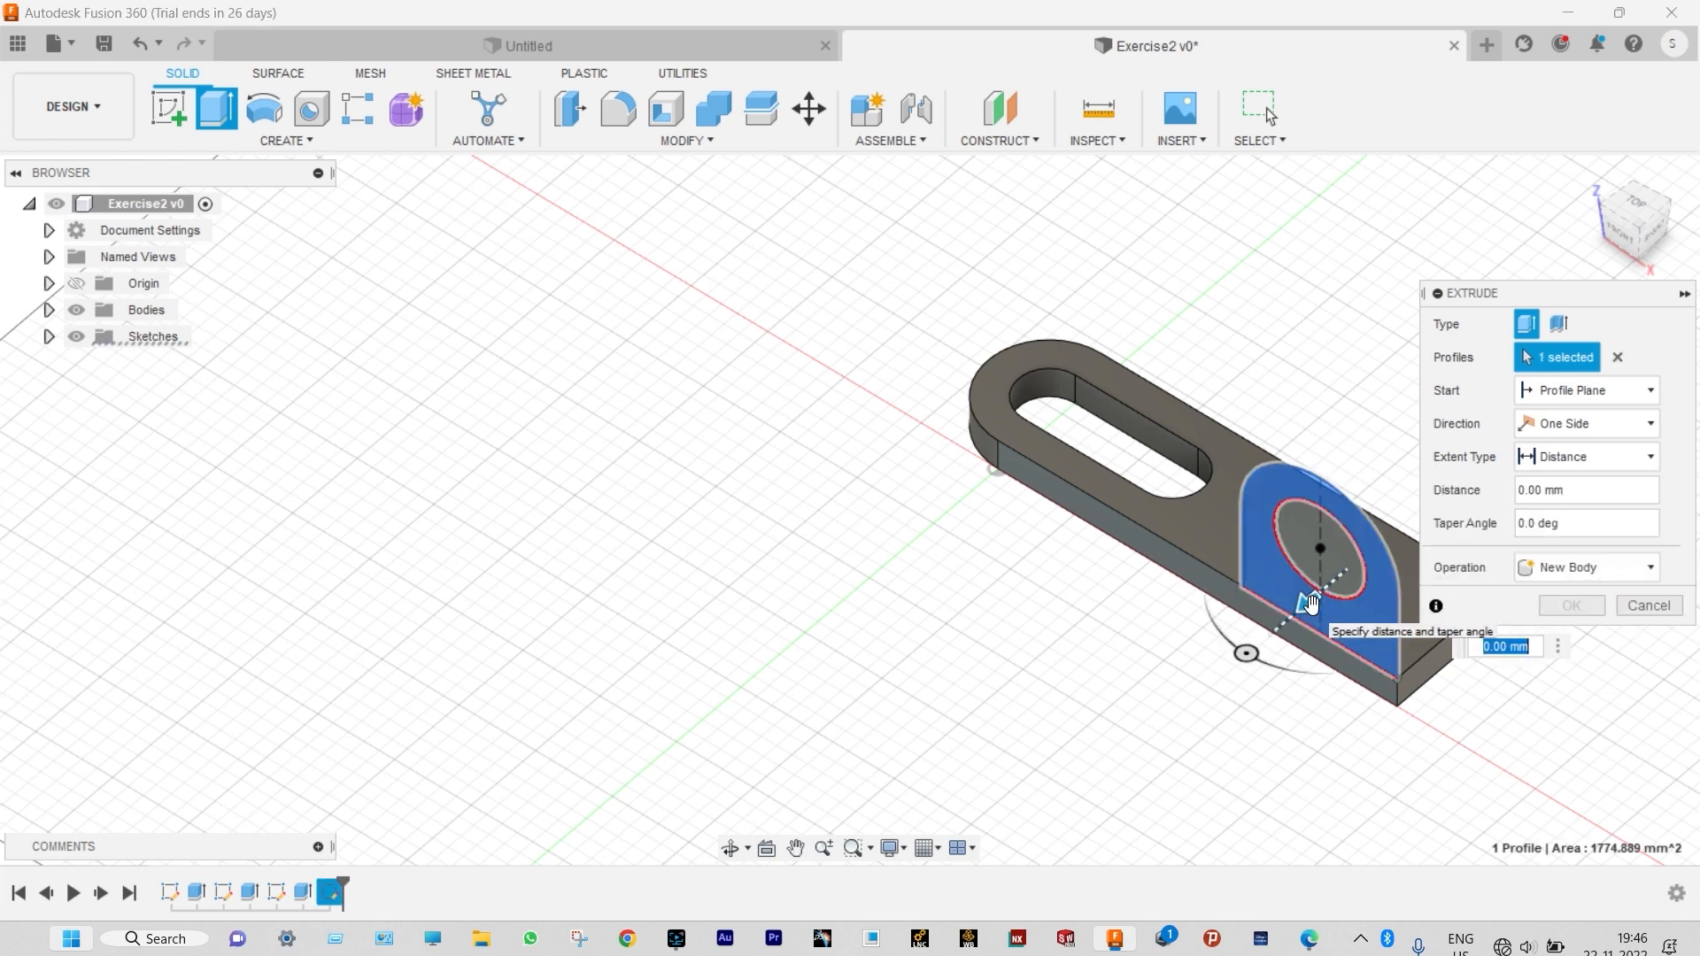
{"action": "left_click_drag", "start_coordinate": [1306, 601], "coordinate": [1334, 600]}
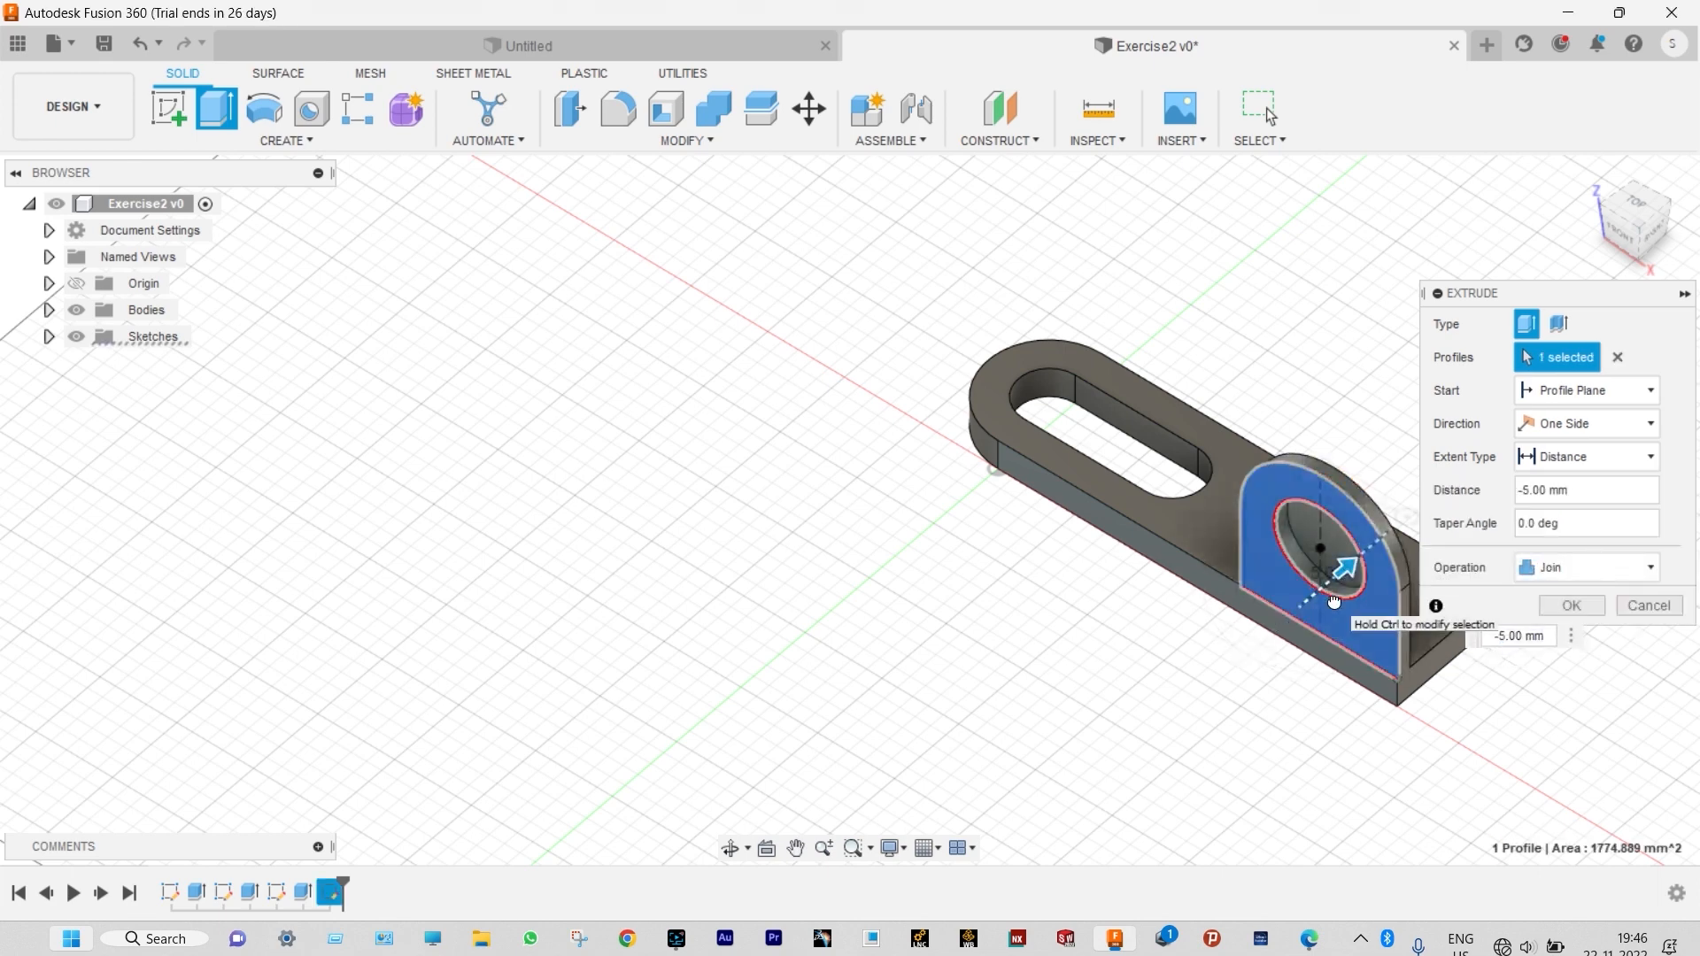
{"action": "left_click", "coordinate": [1534, 489]}
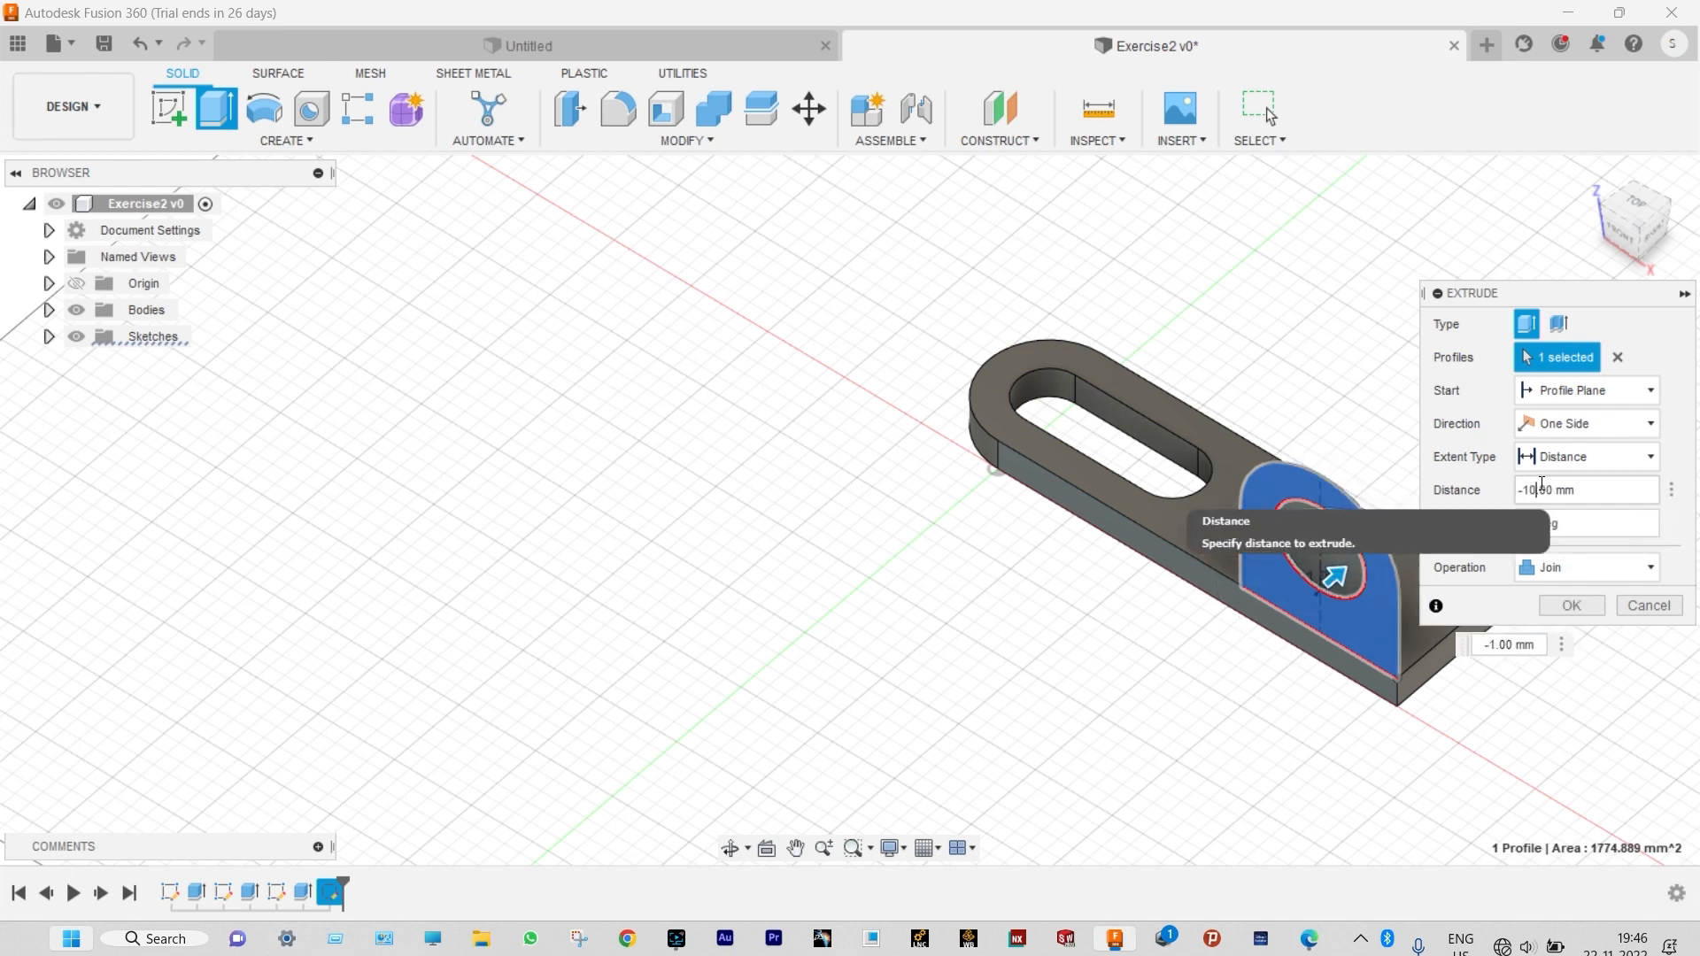
{"action": "key", "text": "Return"}
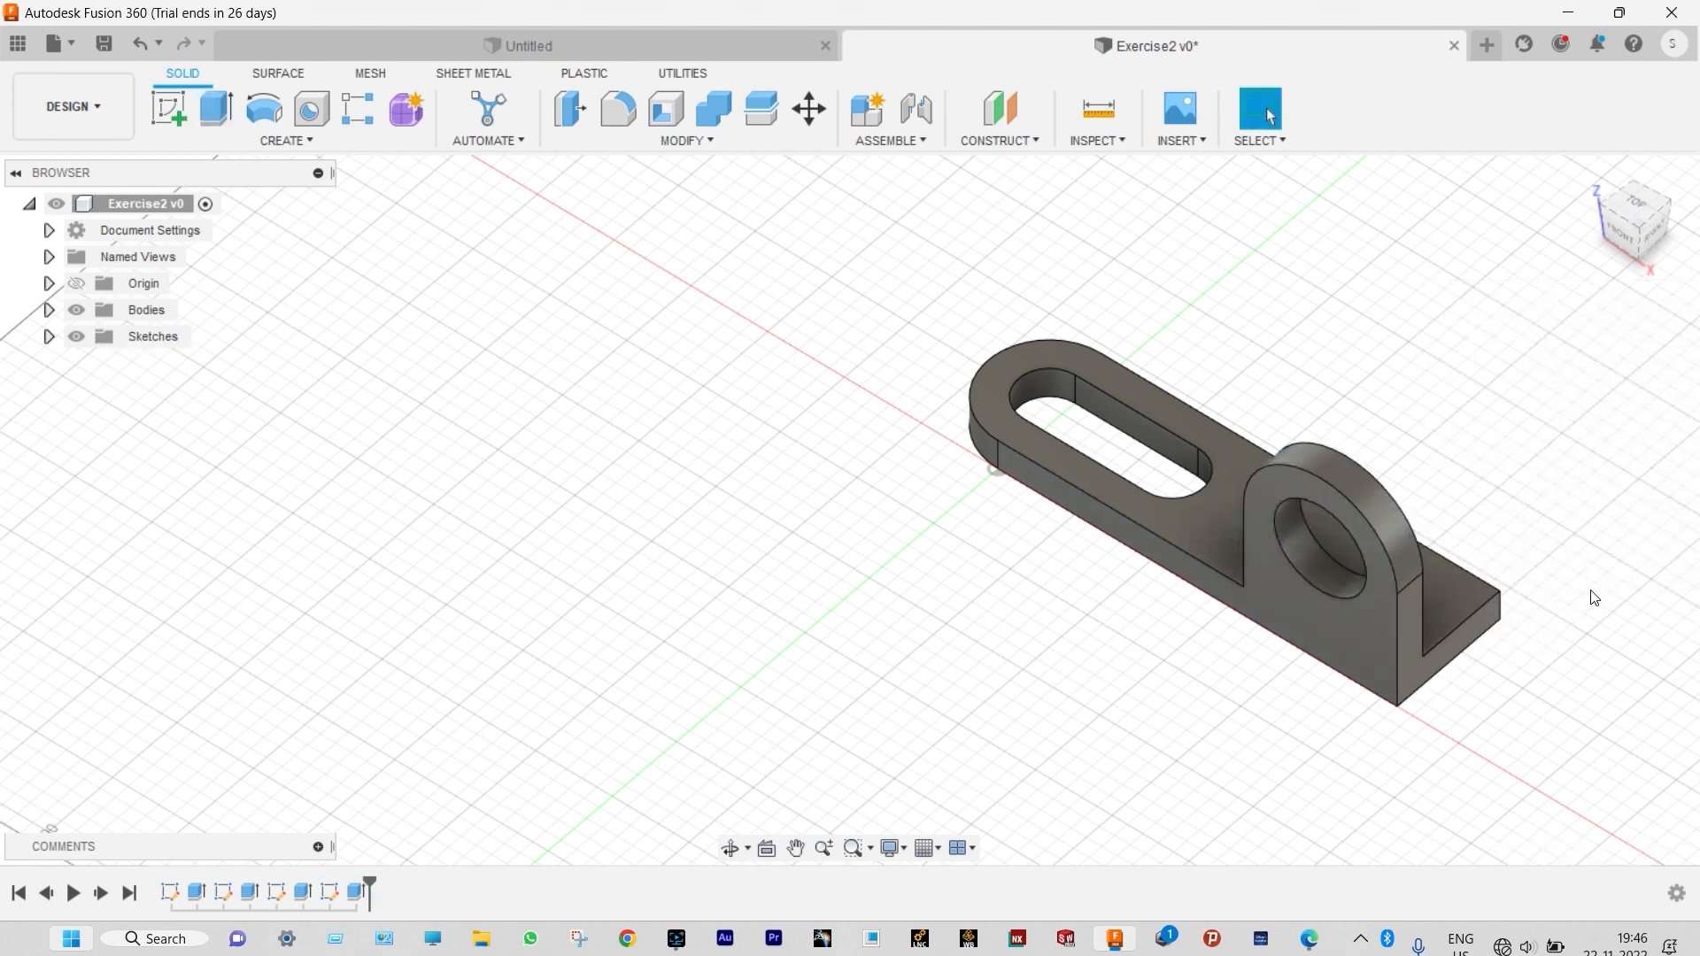
Step: Create a midplane between the two long side faces of the bracket
{"action": "scroll", "coordinate": [1584, 591], "scroll_direction": "up", "scroll_amount": 2}
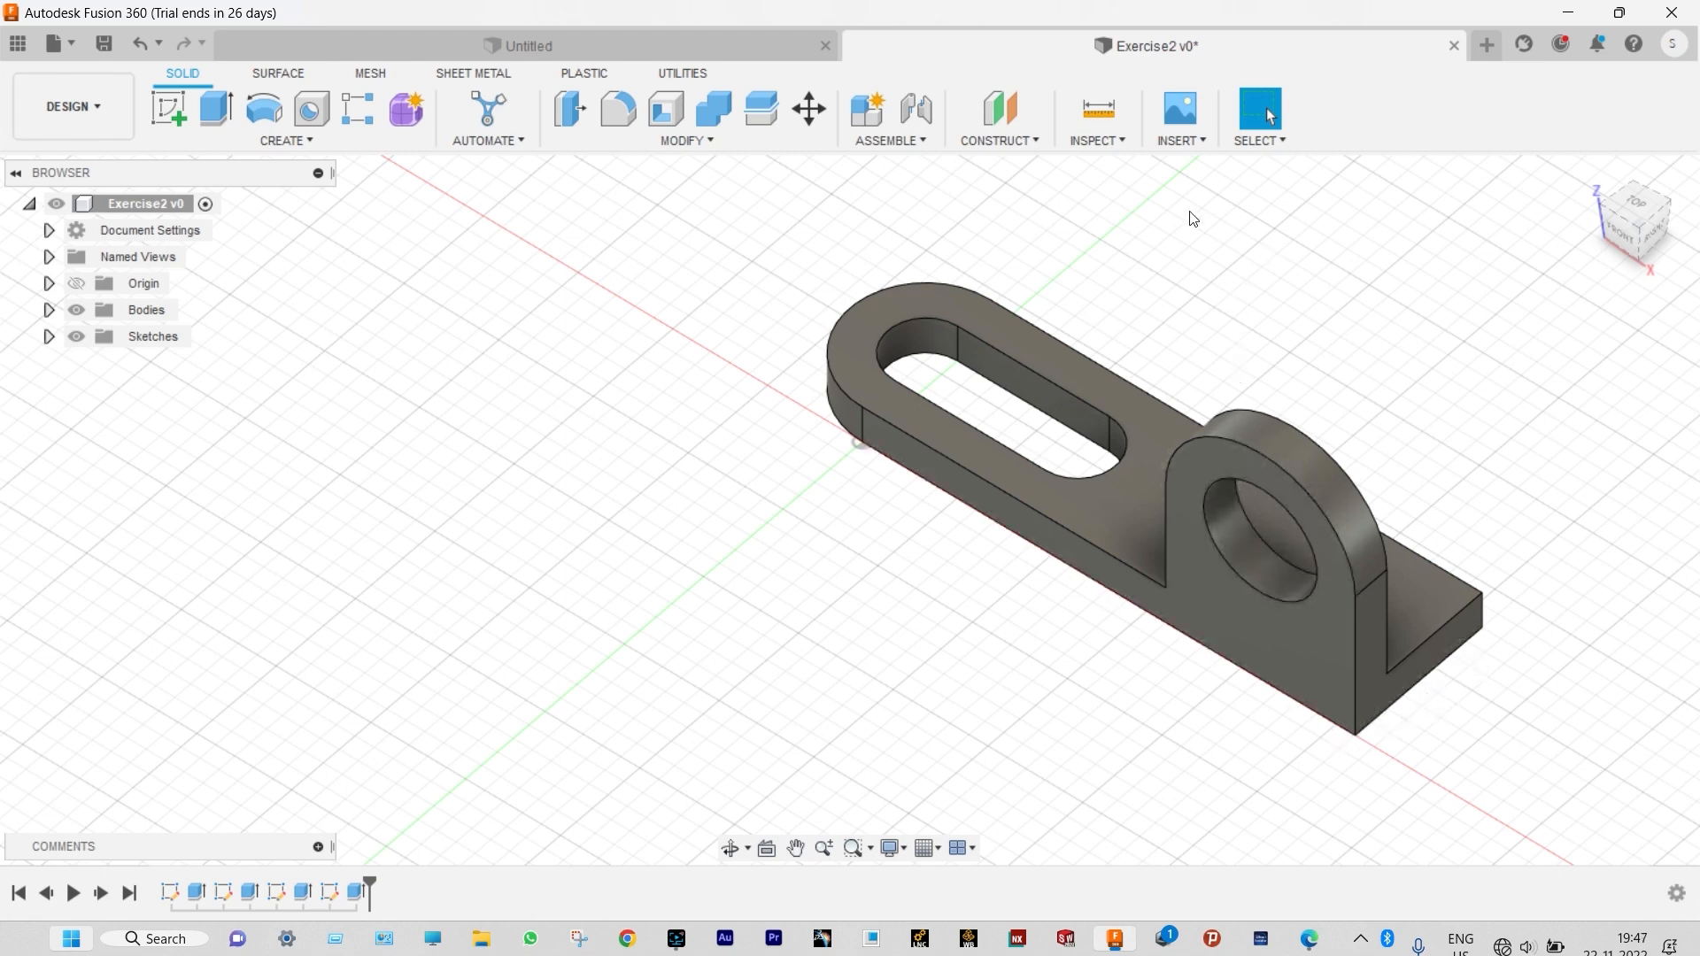
{"action": "left_click", "coordinate": [1033, 144]}
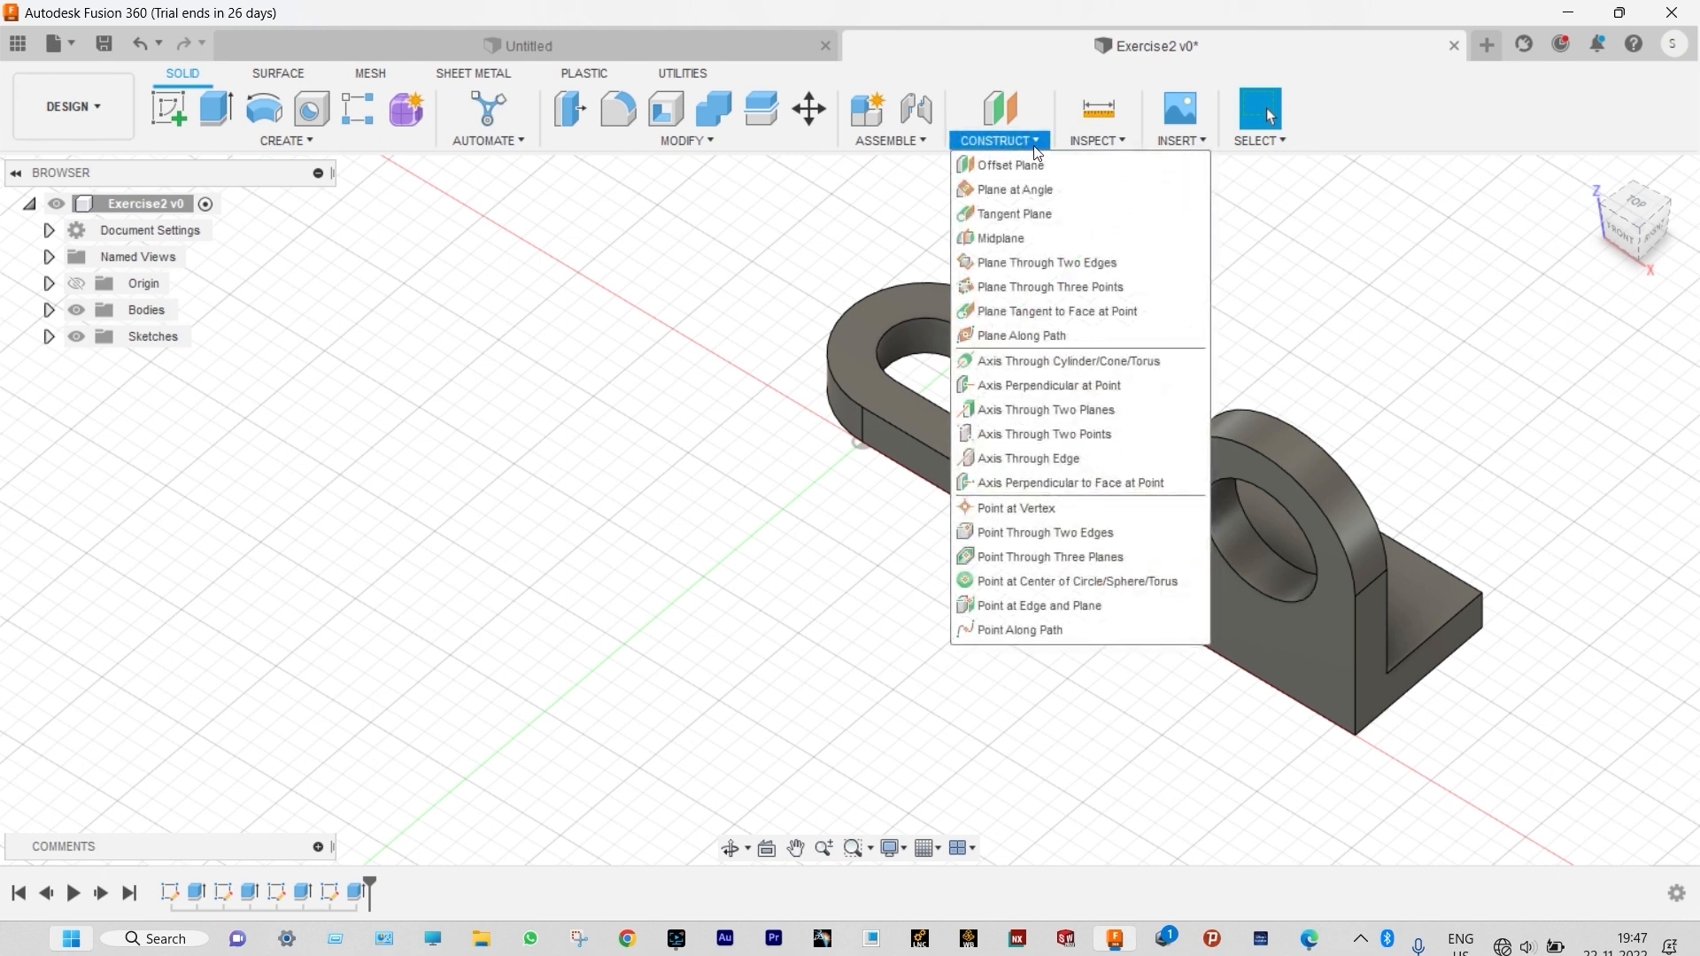
{"action": "left_click", "coordinate": [1038, 239]}
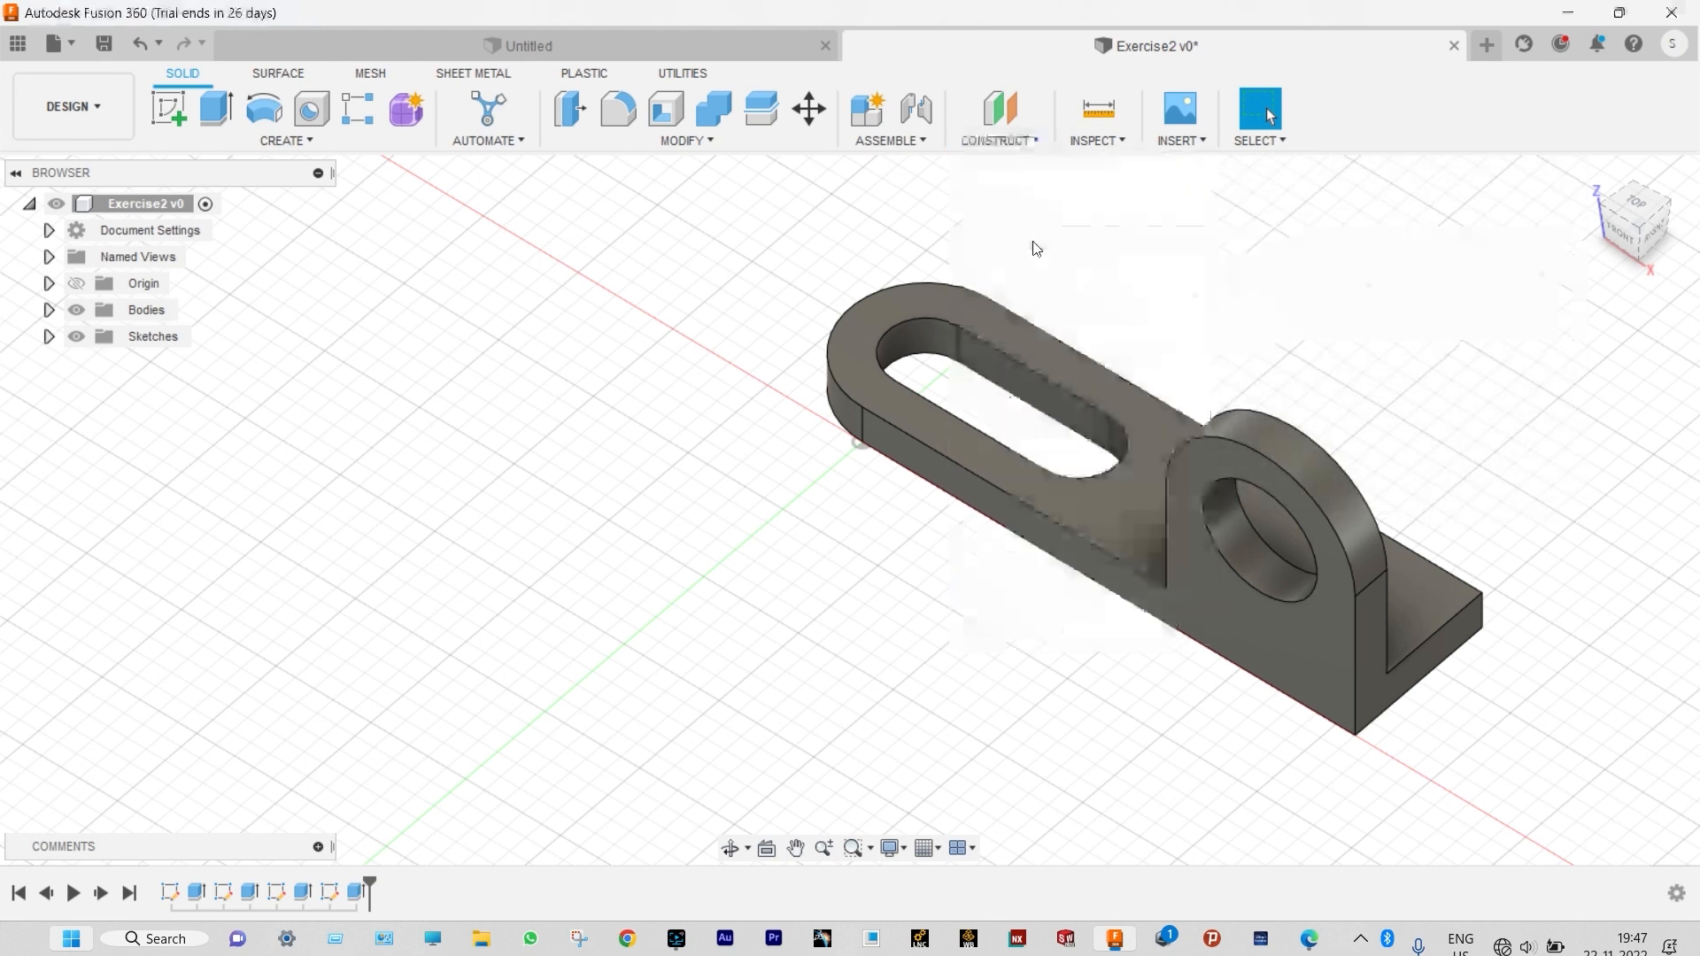
{"action": "left_click", "coordinate": [1084, 556]}
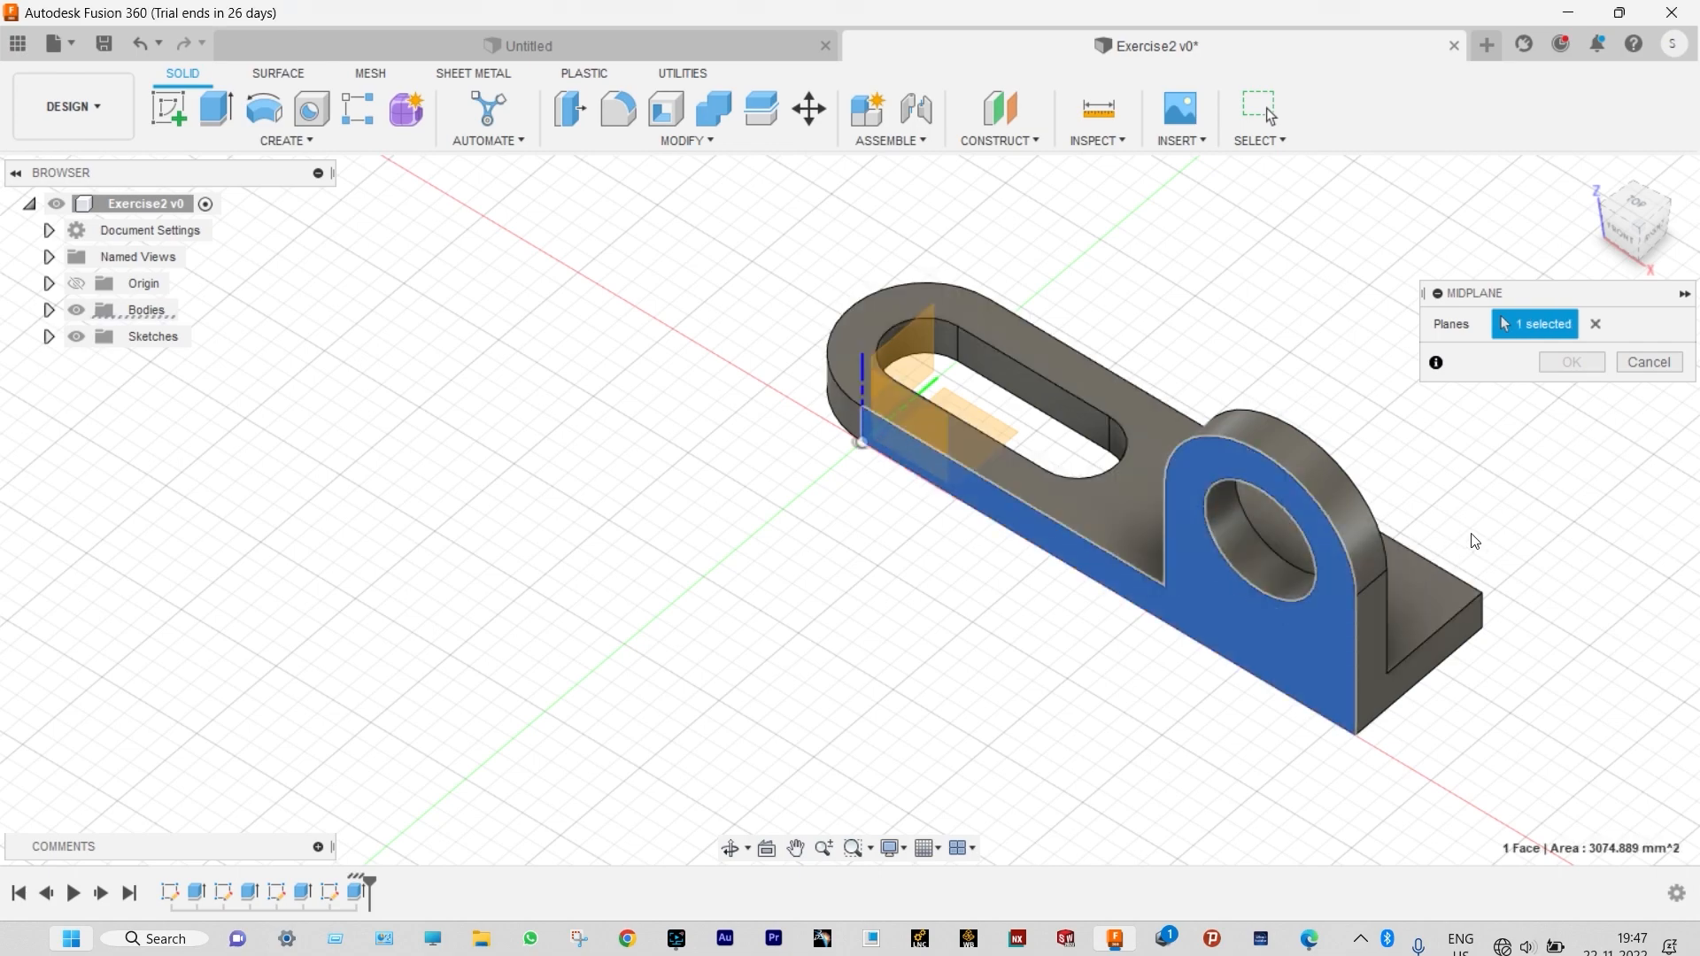
{"action": "middle_click_drag", "start_coordinate": [1487, 497], "coordinate": [1342, 463], "text": "shift"}
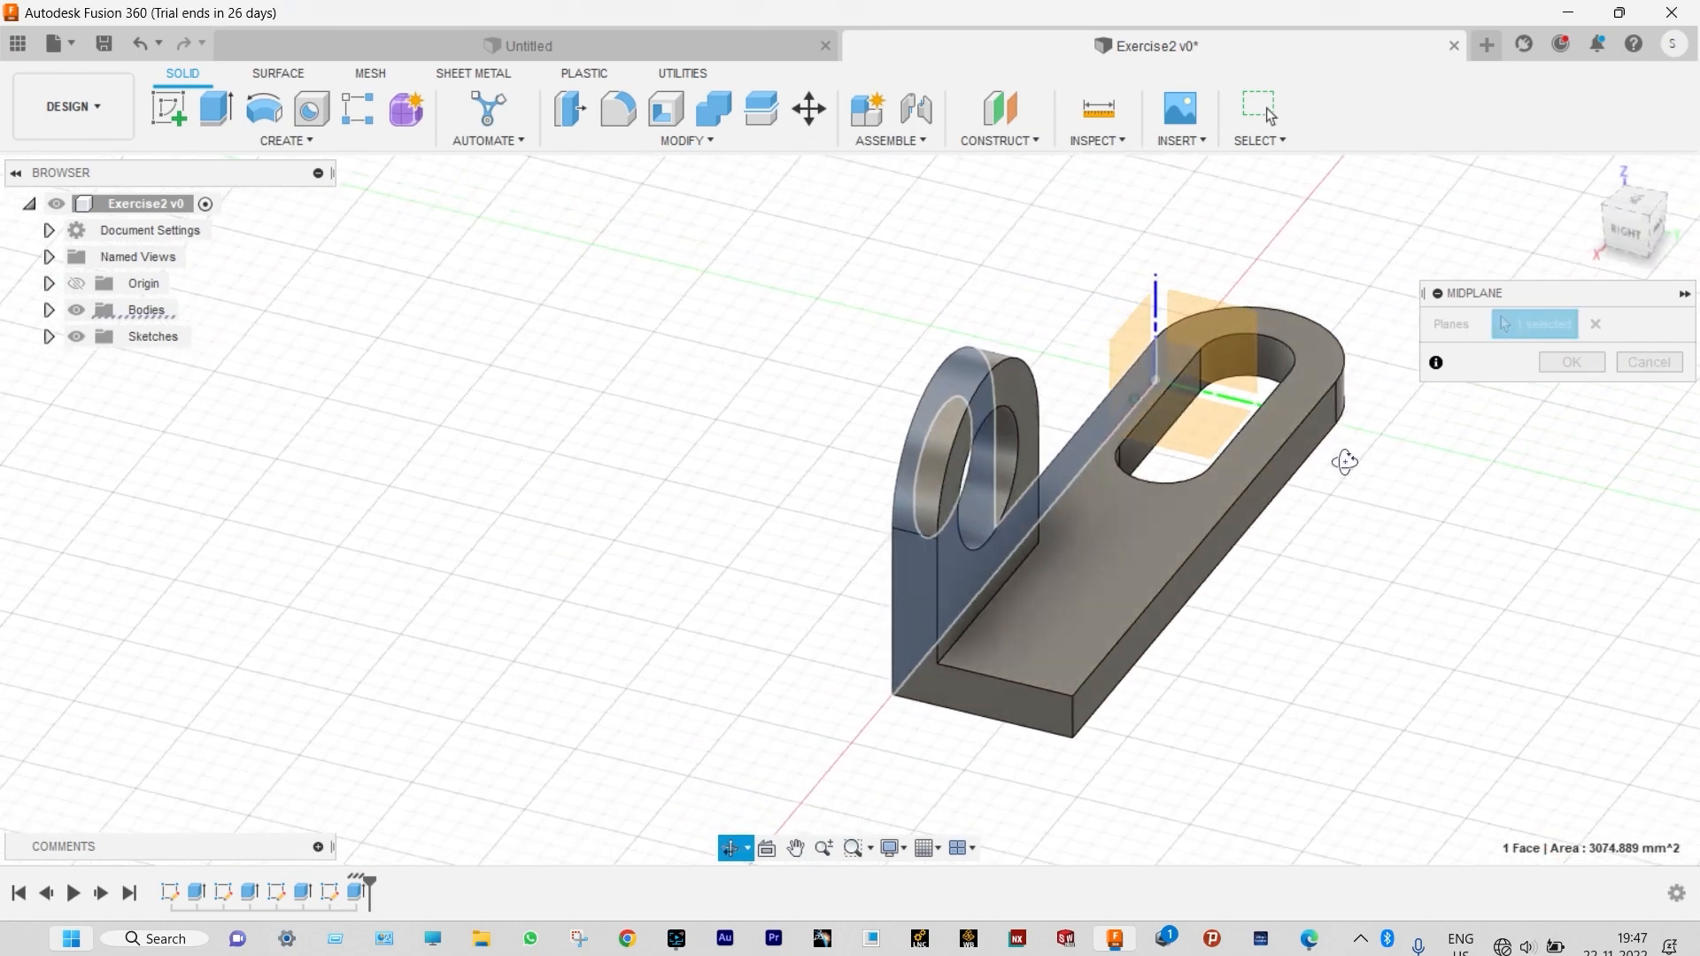
{"action": "left_click", "coordinate": [1236, 523]}
{"action": "left_click", "coordinate": [1565, 363]}
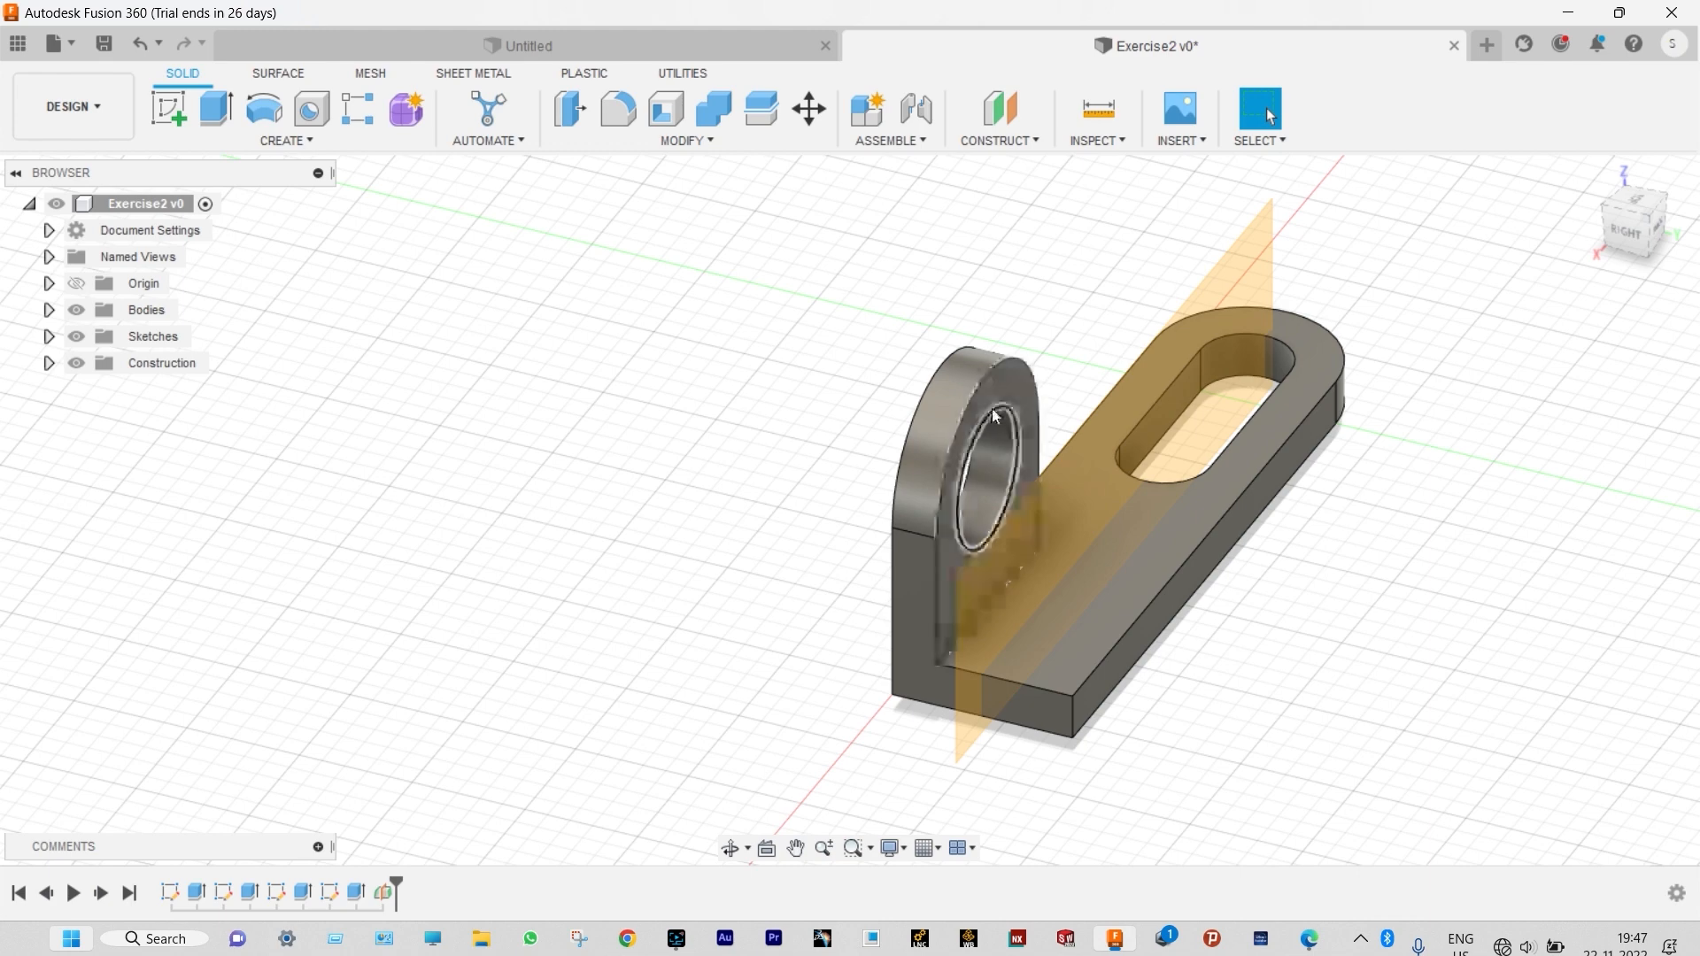
Step: Mirror the upright's extrude feature across the midplane, using the Features object type and Adjust compute type
{"action": "left_click", "coordinate": [310, 142]}
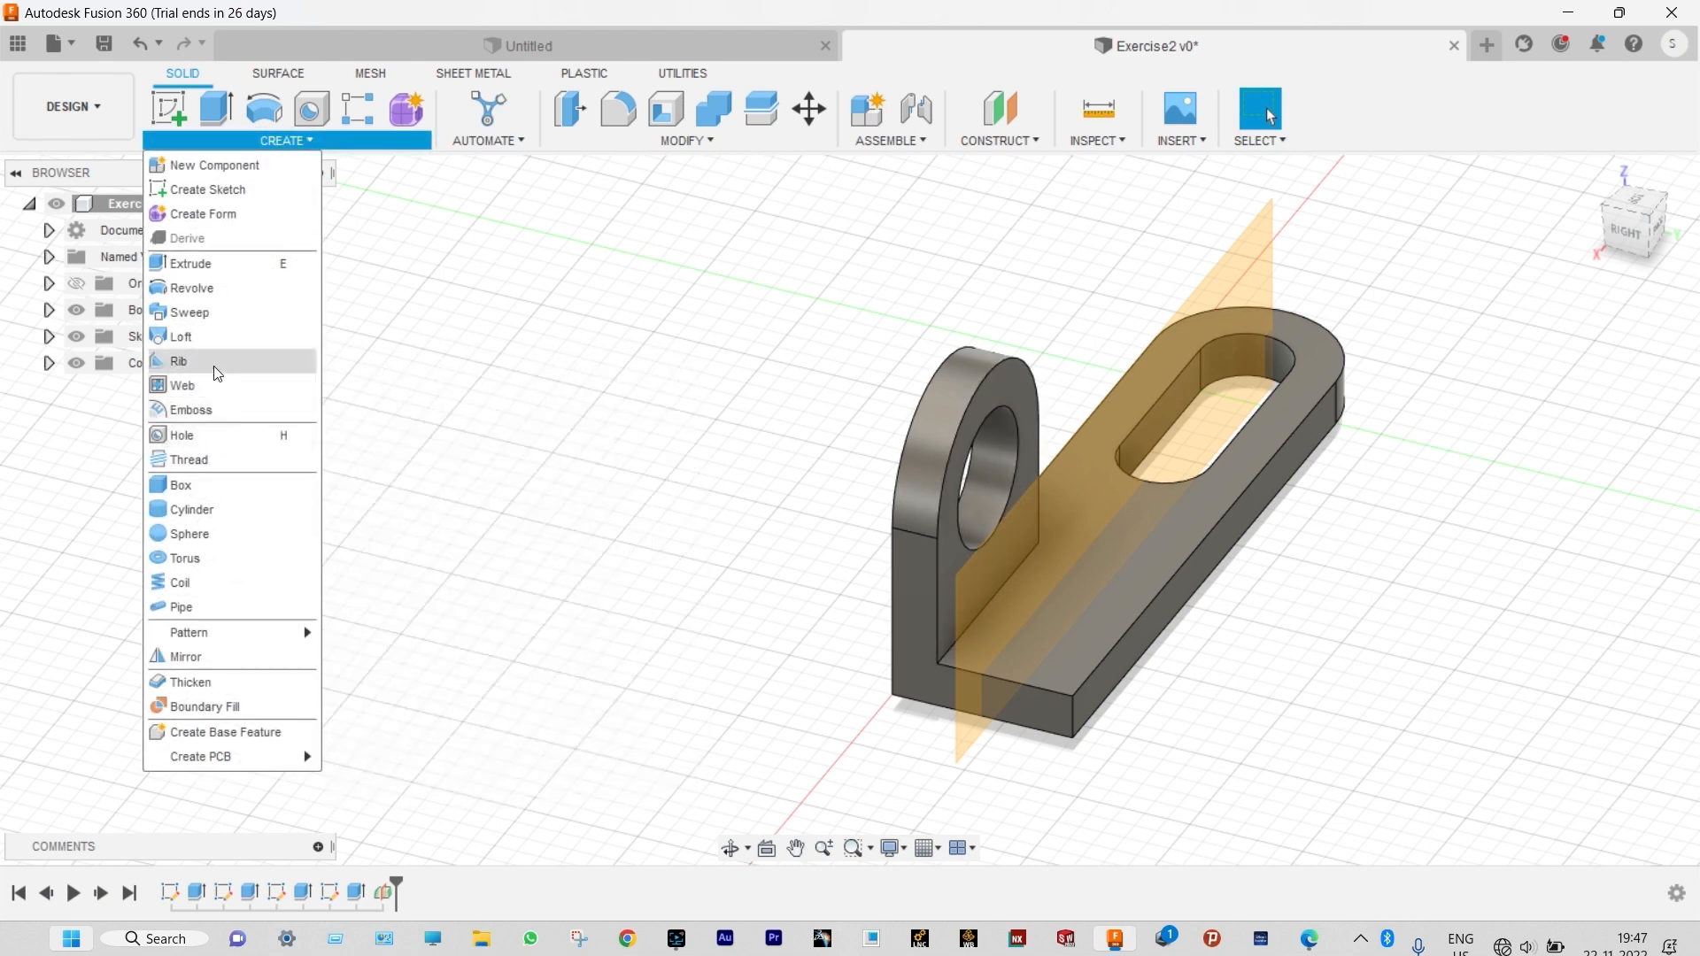
{"action": "left_click", "coordinate": [189, 660]}
{"action": "left_click", "coordinate": [1584, 324]}
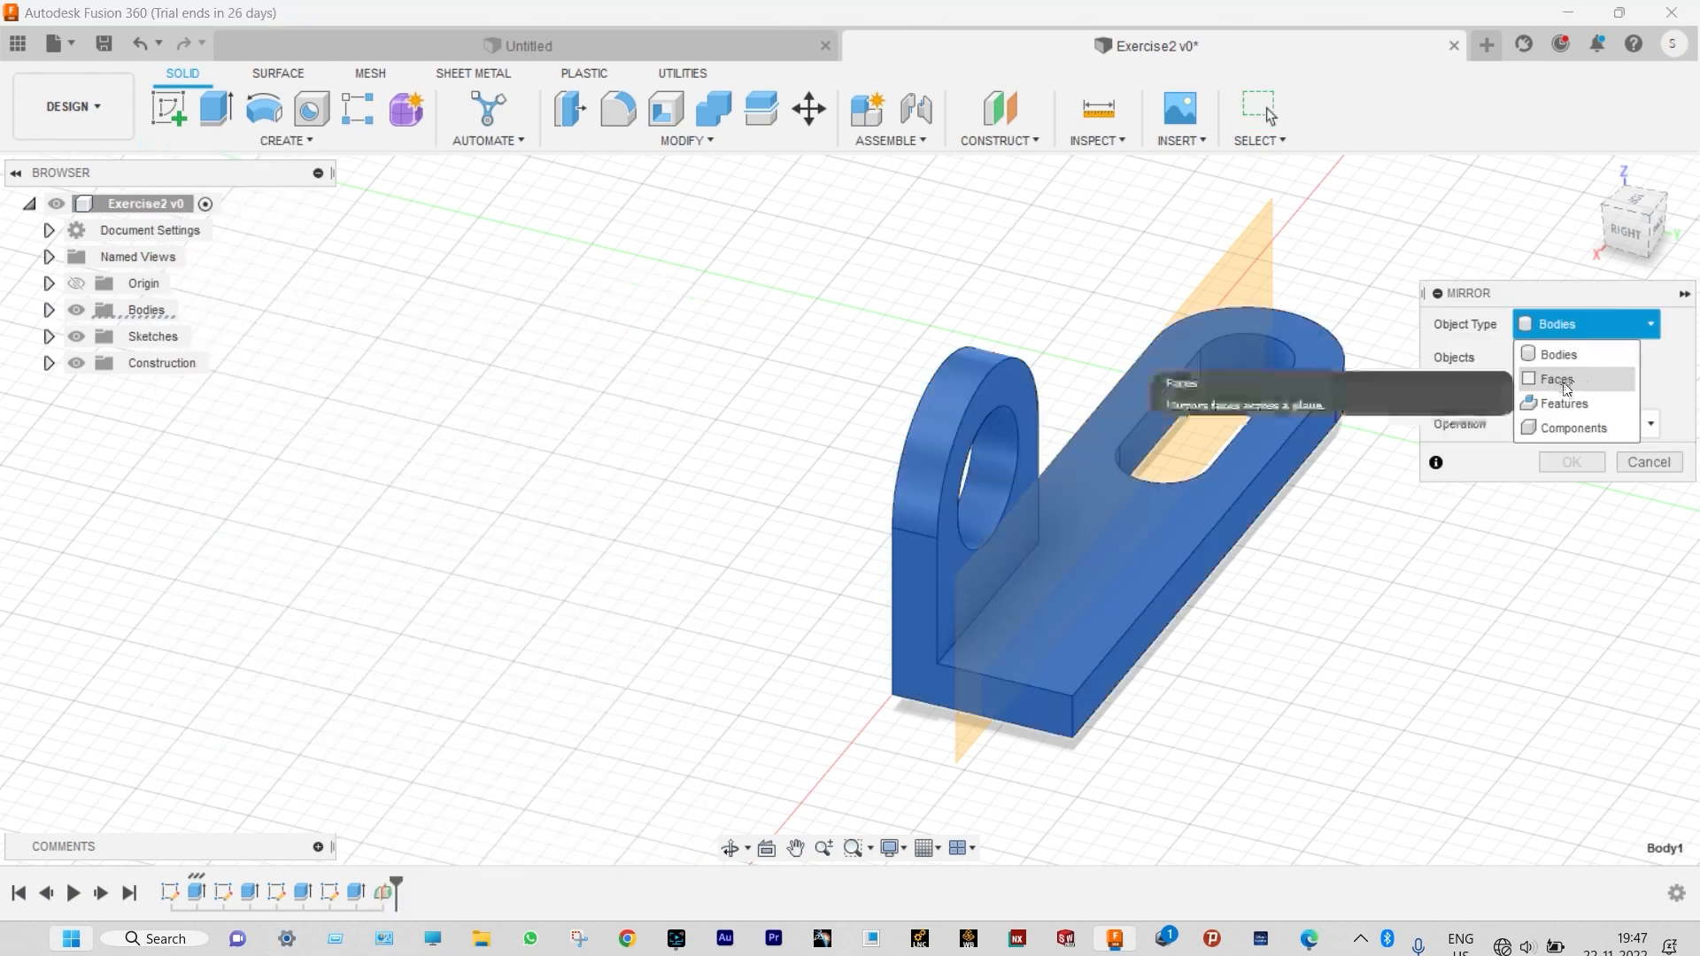
{"action": "left_click", "coordinate": [1560, 399]}
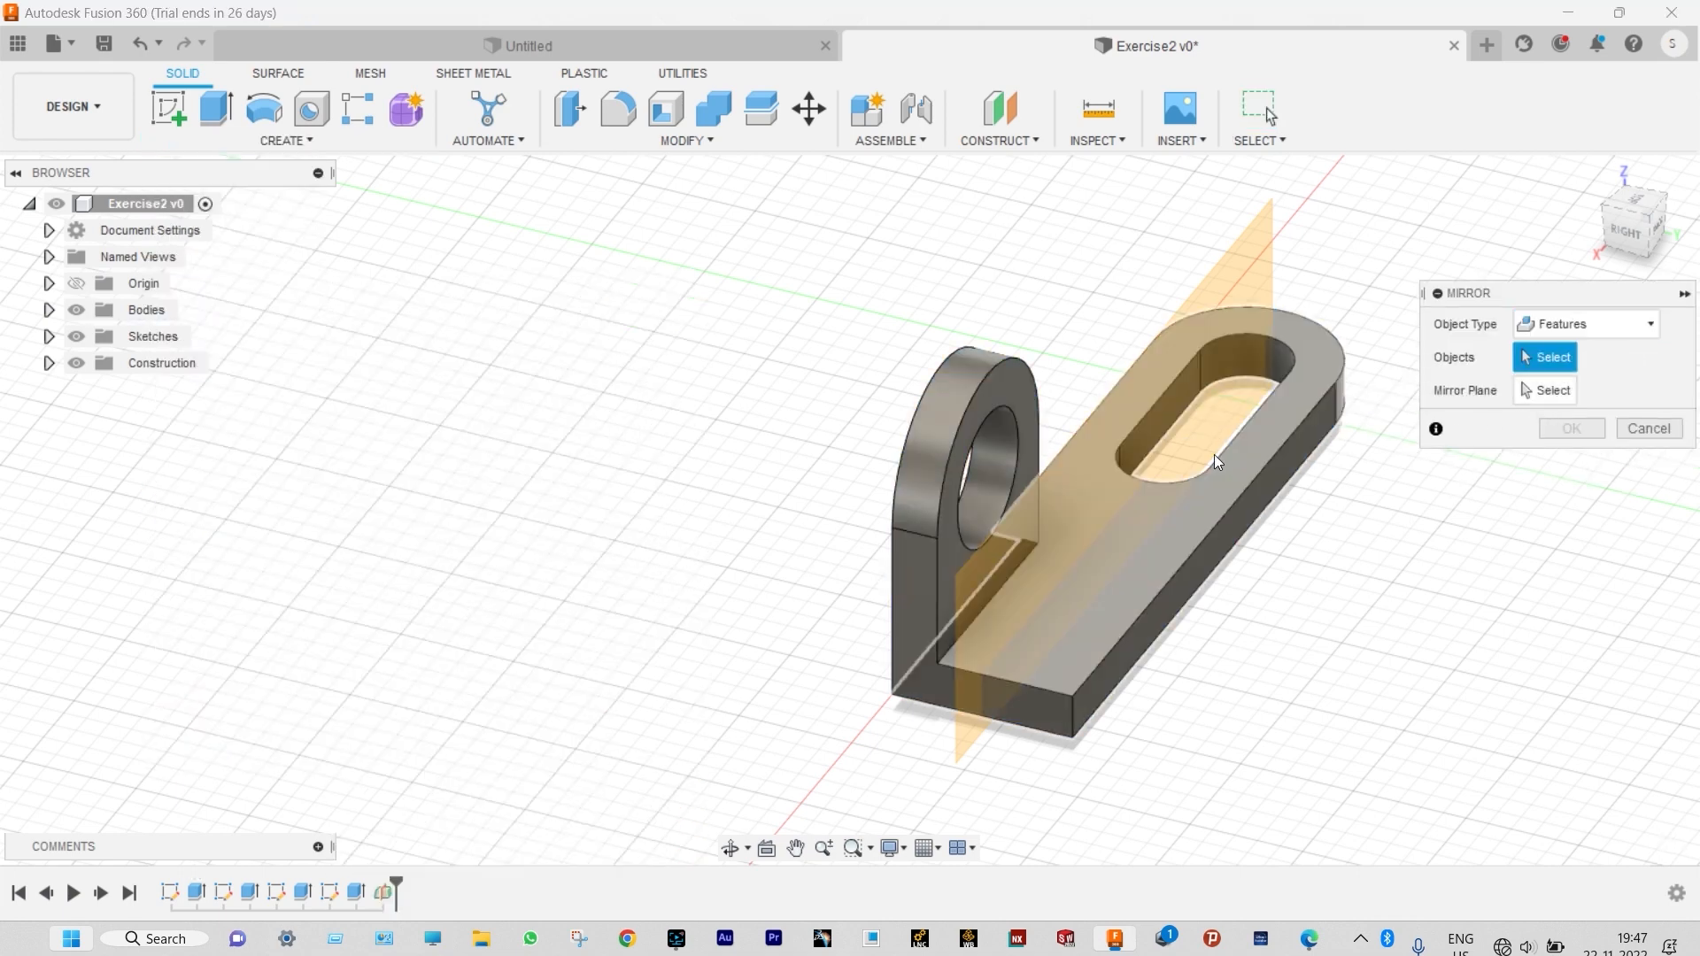
{"action": "left_click", "coordinate": [944, 448]}
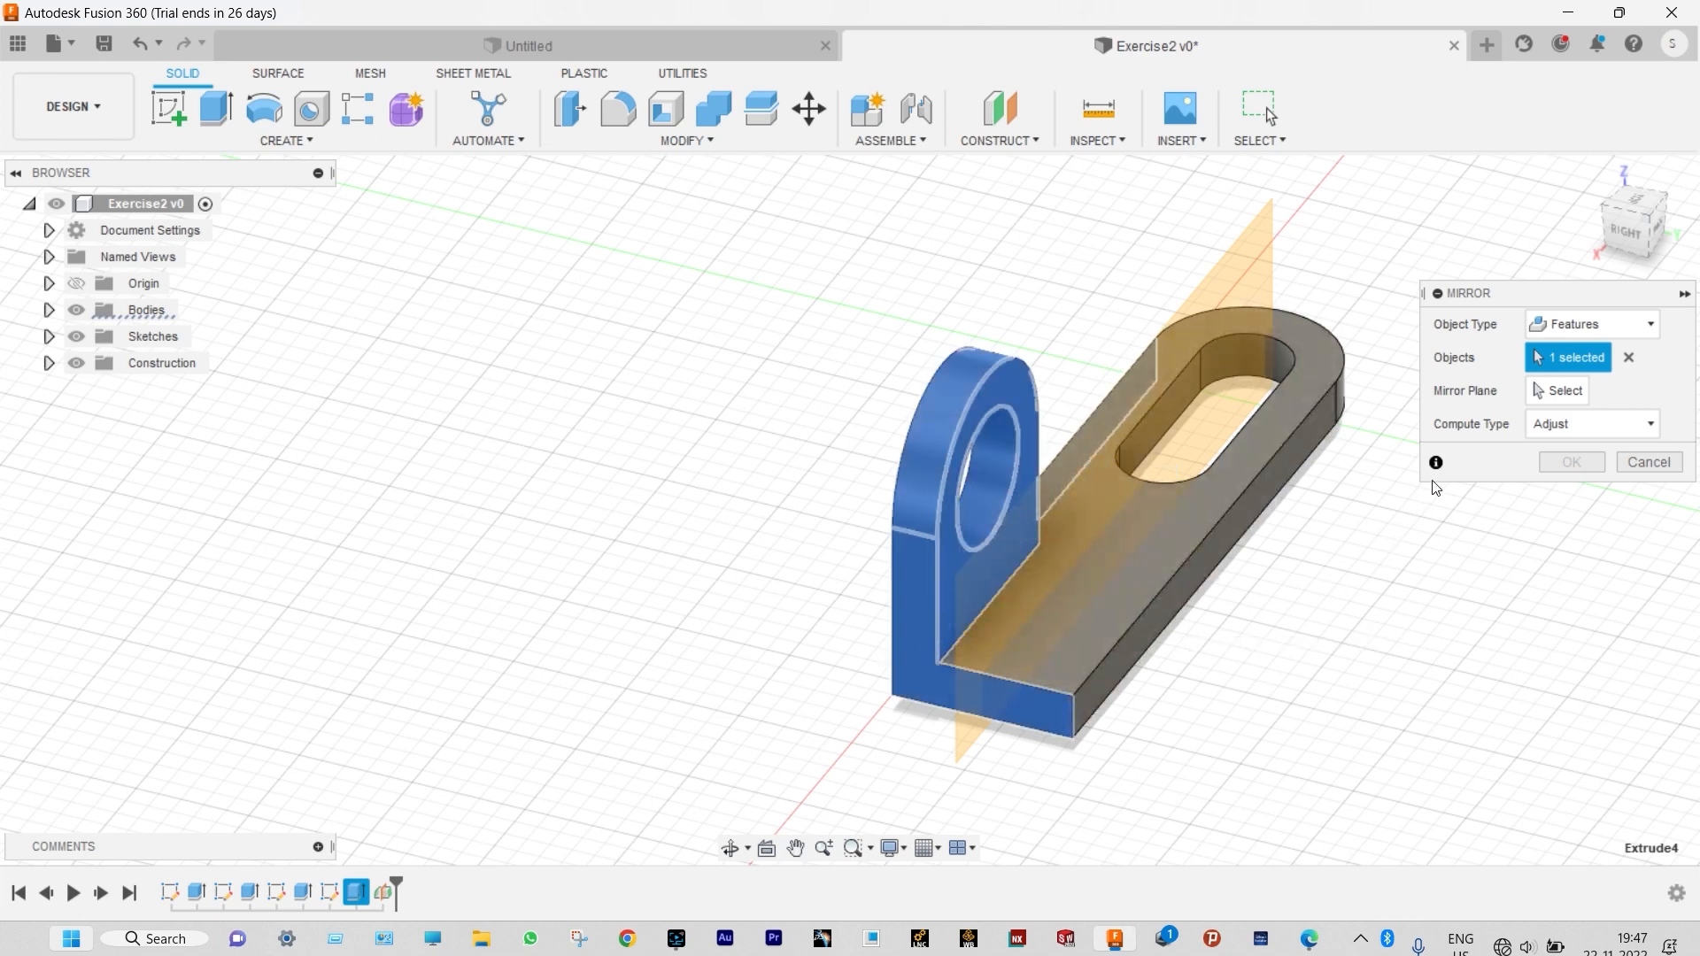
{"action": "left_click", "coordinate": [1558, 391]}
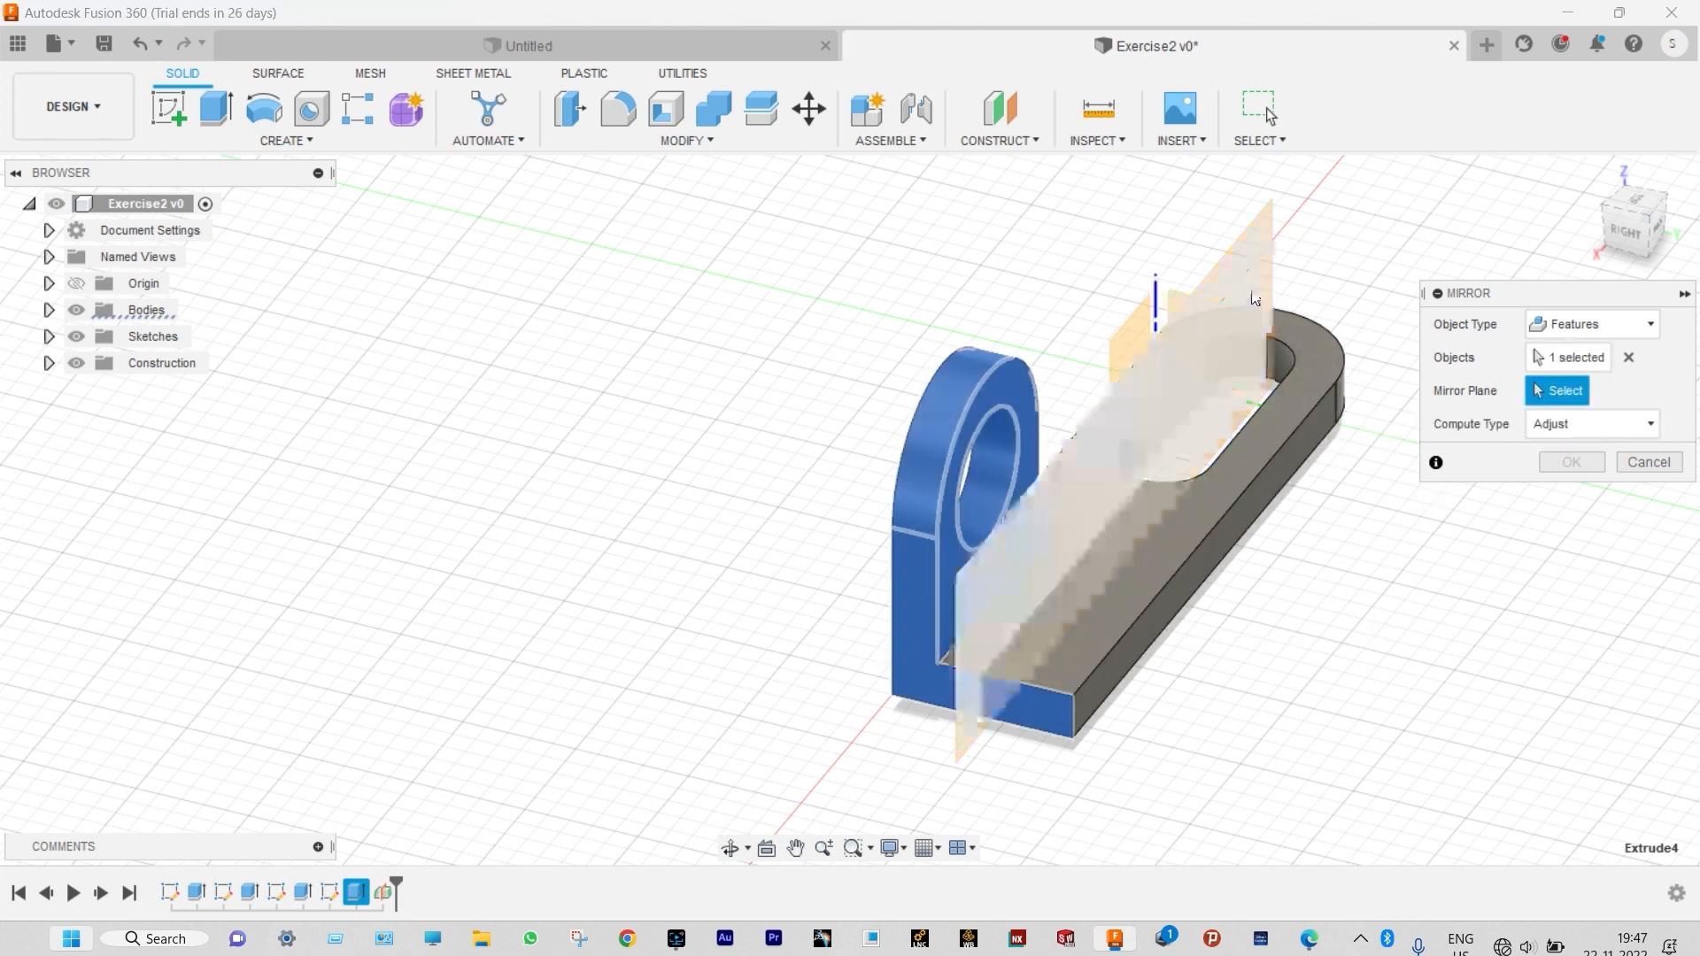
{"action": "left_click", "coordinate": [1238, 271]}
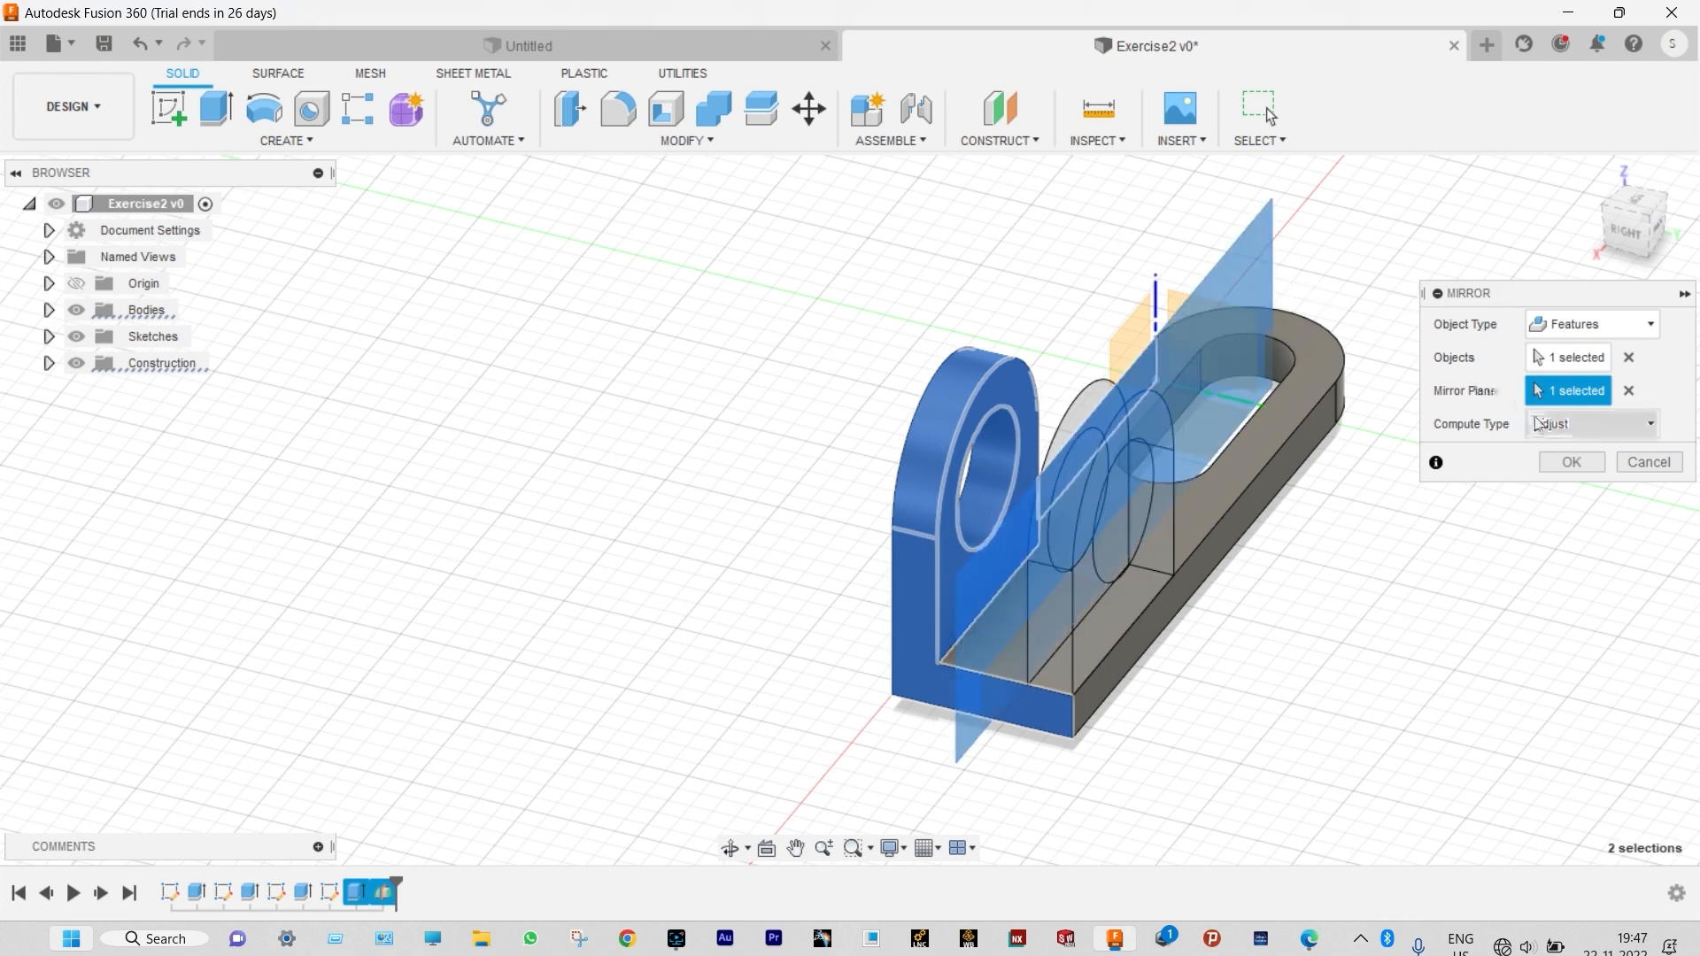
{"action": "left_click", "coordinate": [1574, 463]}
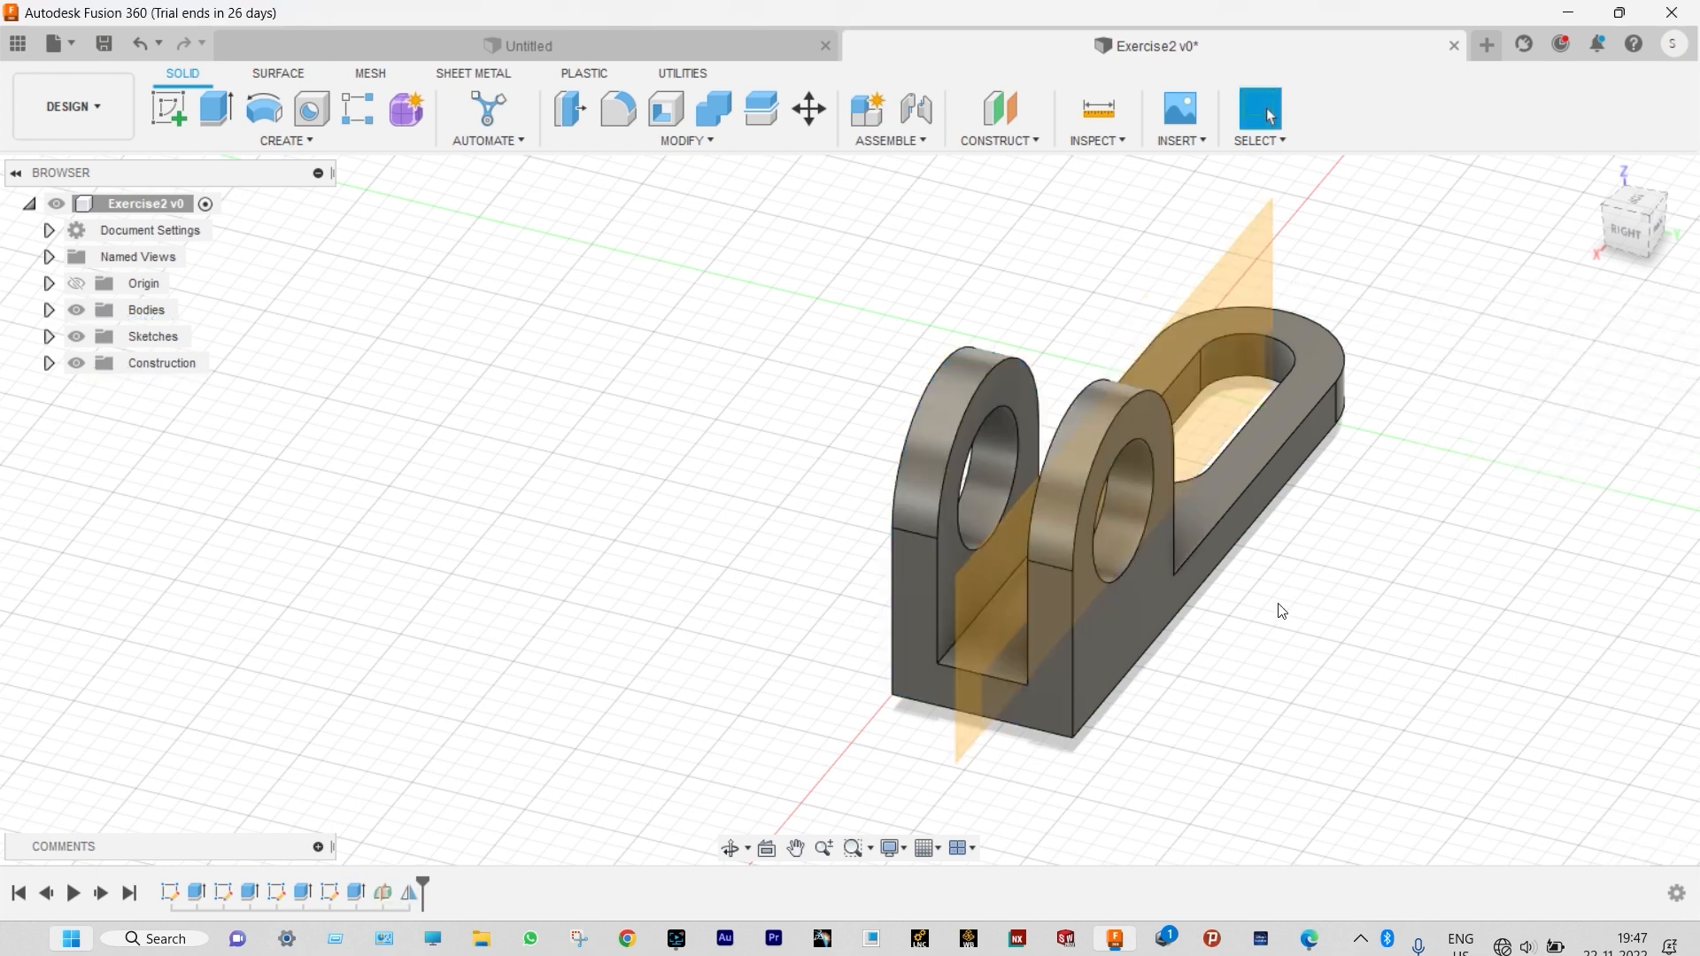
Step: Hide the midplane and view the bracket from the front and slightly above
{"action": "right_click", "coordinate": [1248, 264]}
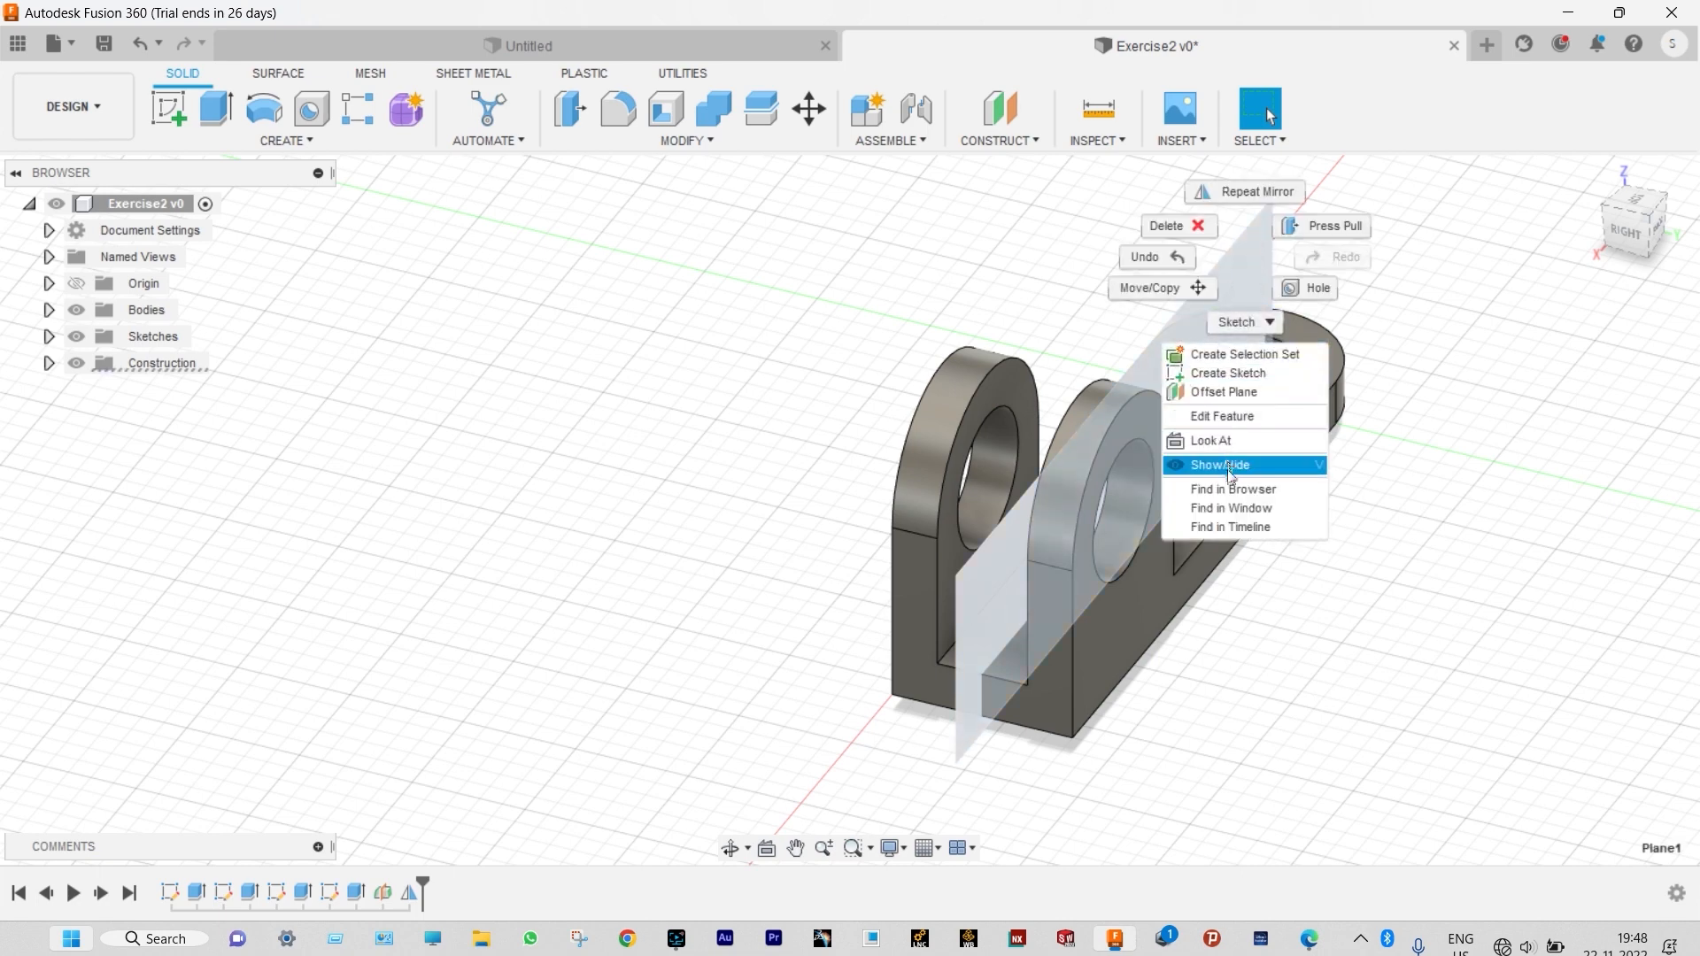
{"action": "left_click", "coordinate": [1239, 527]}
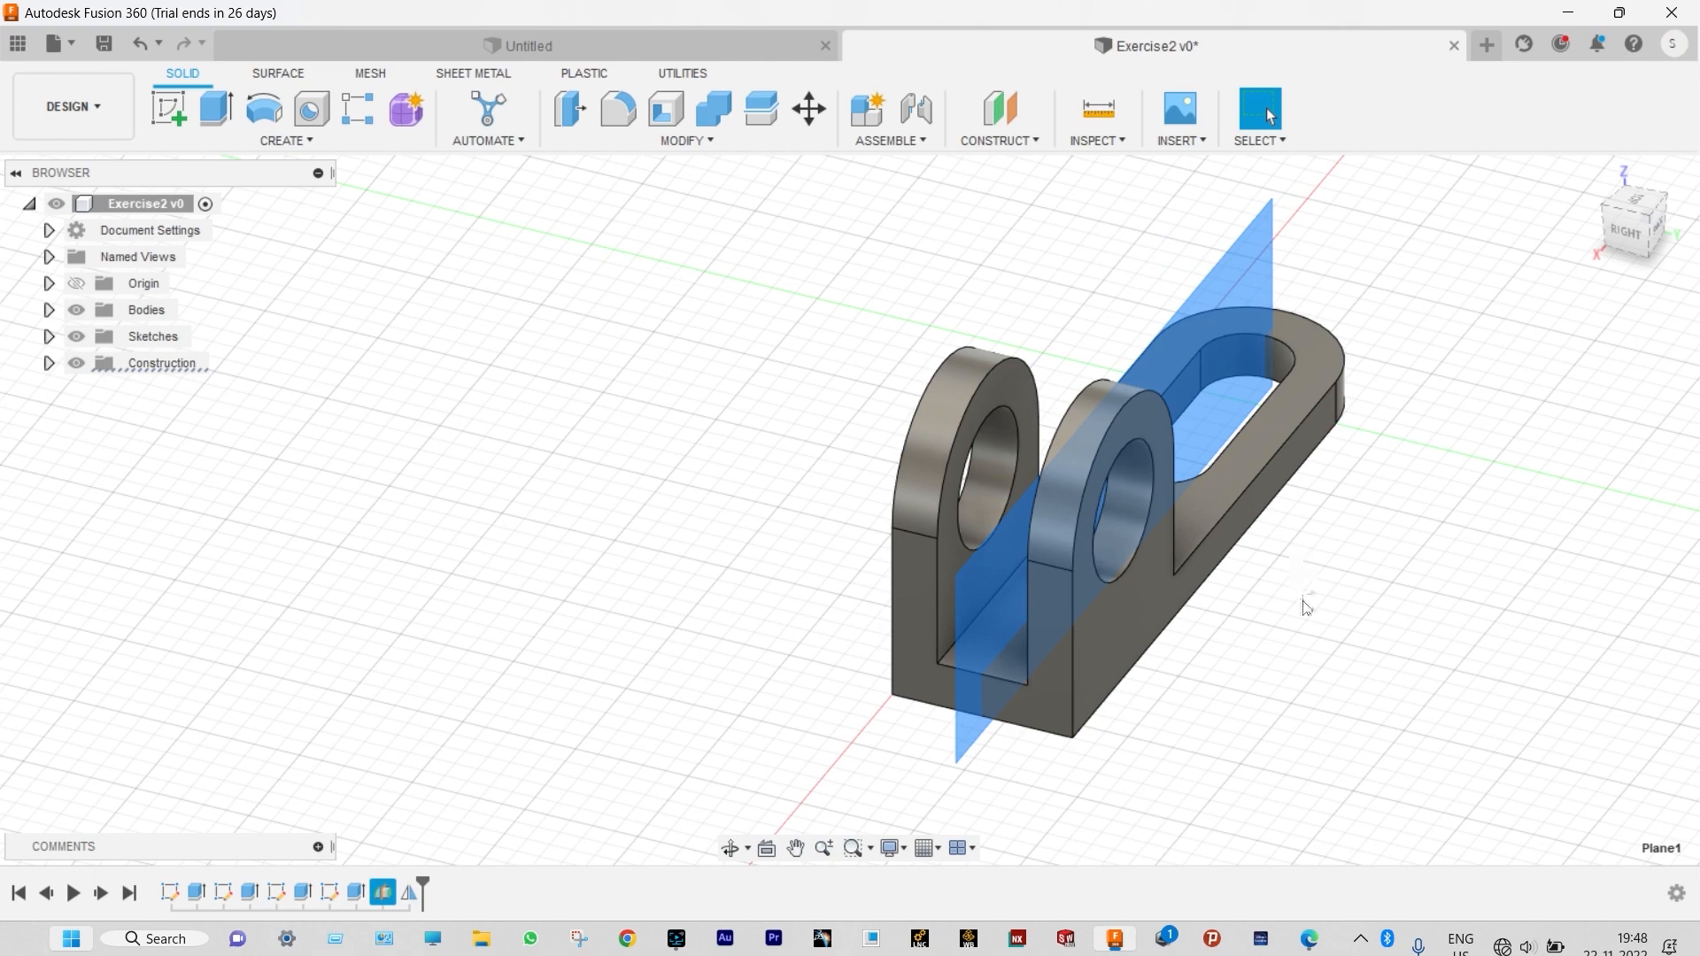
{"action": "key", "text": "v"}
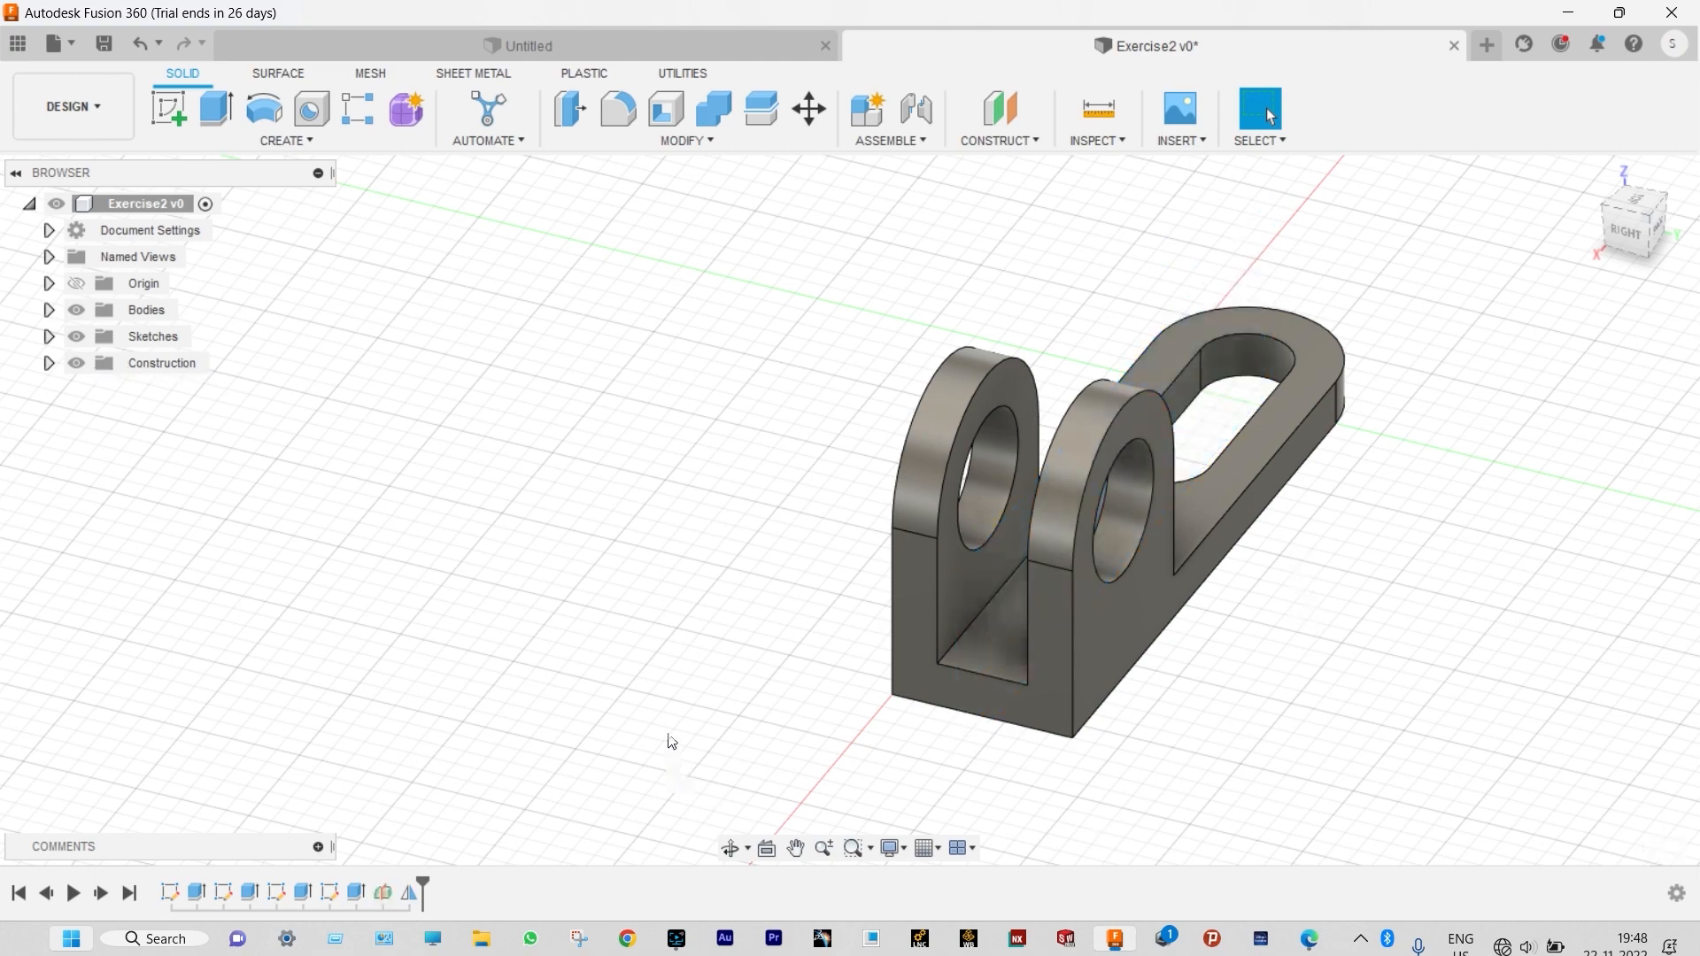
{"action": "middle_click_drag", "start_coordinate": [539, 520], "coordinate": [952, 503], "text": "shift"}
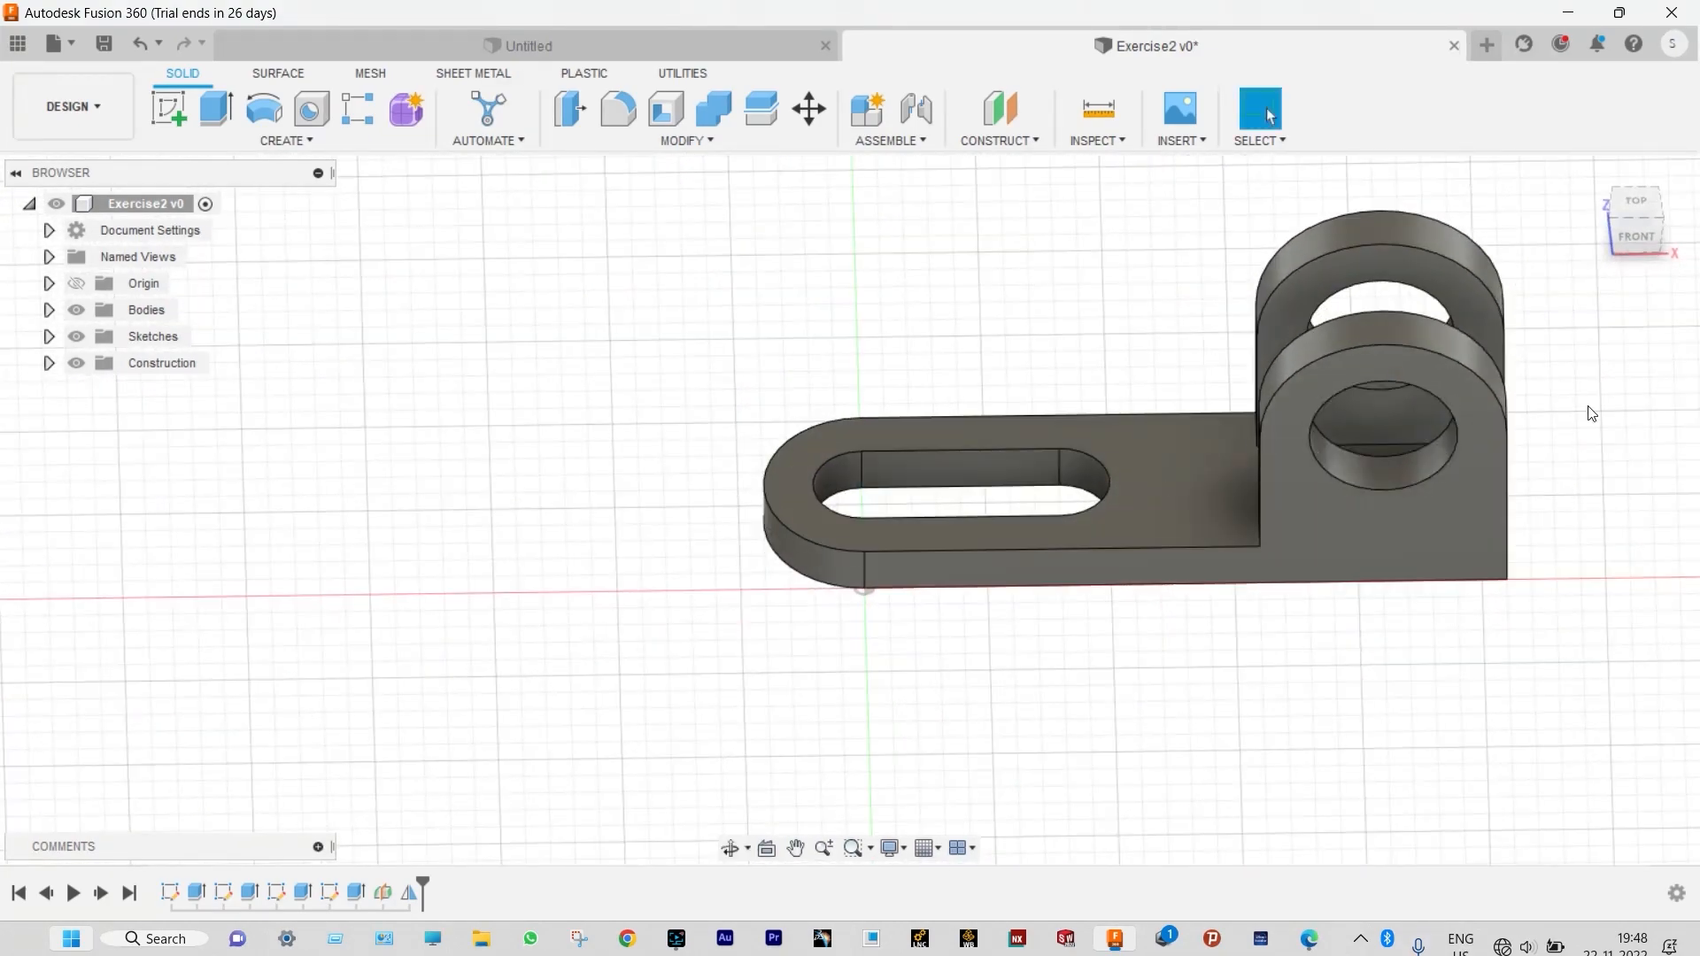
Step: Apply the Stainless Steel - Satin appearance from the Fusion 360 Appearances library to the whole bracket body
{"action": "scroll", "coordinate": [1561, 433], "scroll_direction": "up", "scroll_amount": 3}
{"action": "middle_click_drag", "start_coordinate": [1561, 433], "coordinate": [1489, 494]}
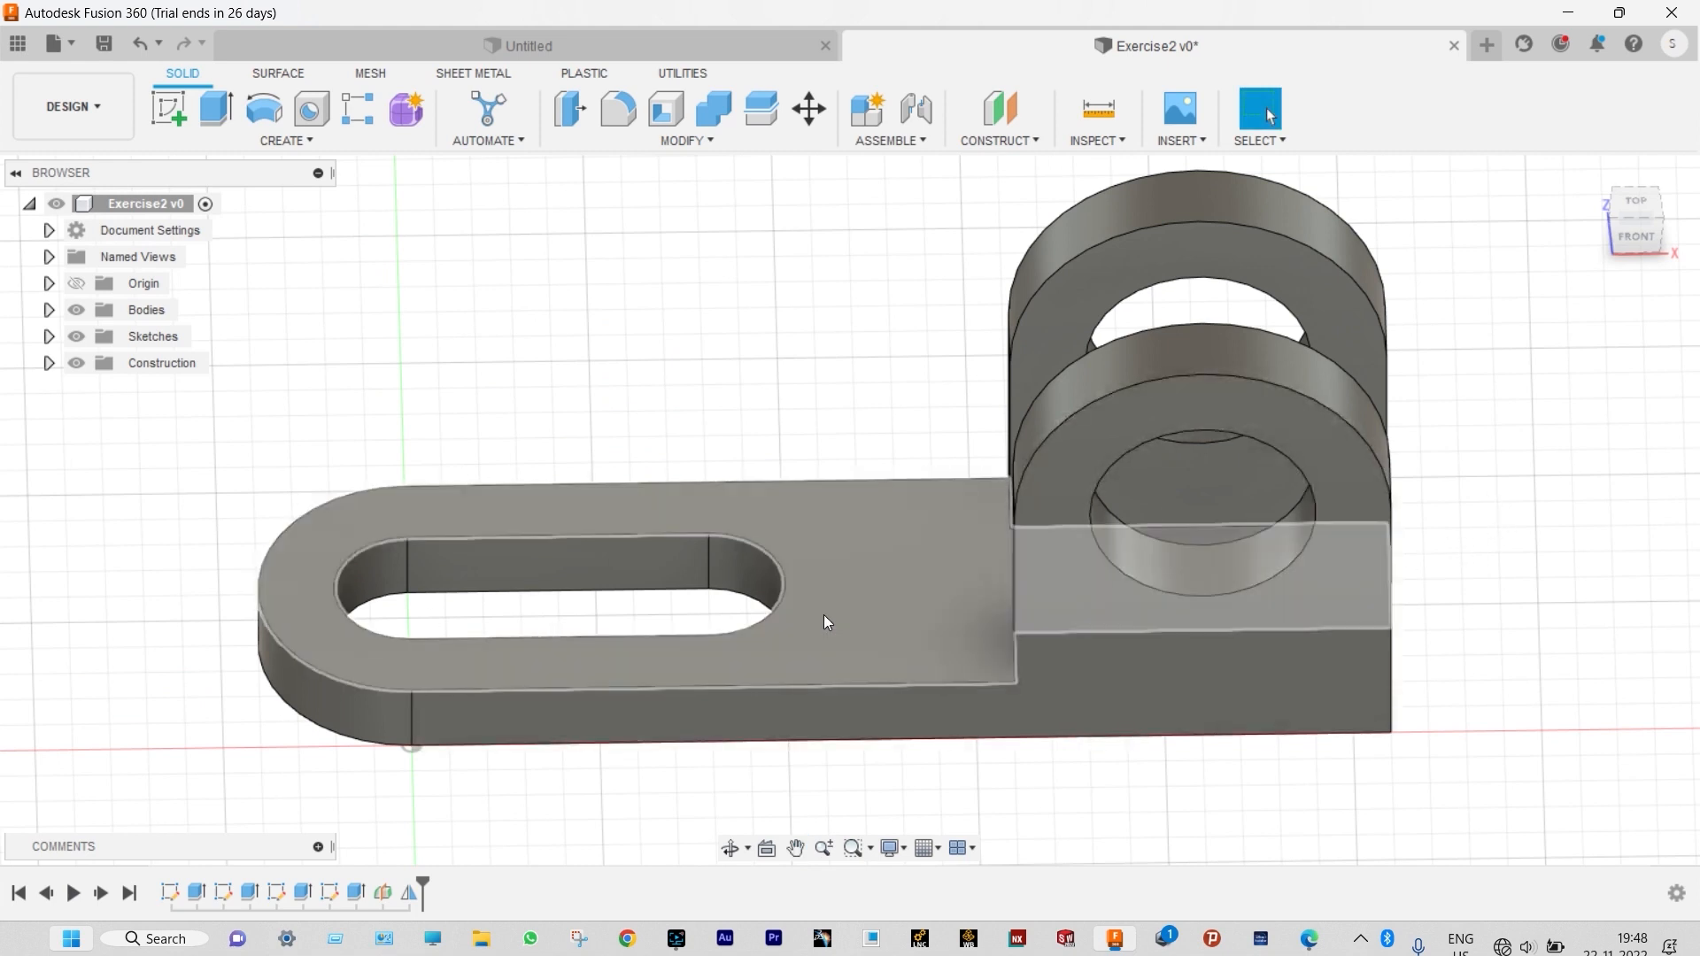
{"action": "middle_click_drag", "start_coordinate": [1415, 691], "coordinate": [1407, 603], "text": "shift"}
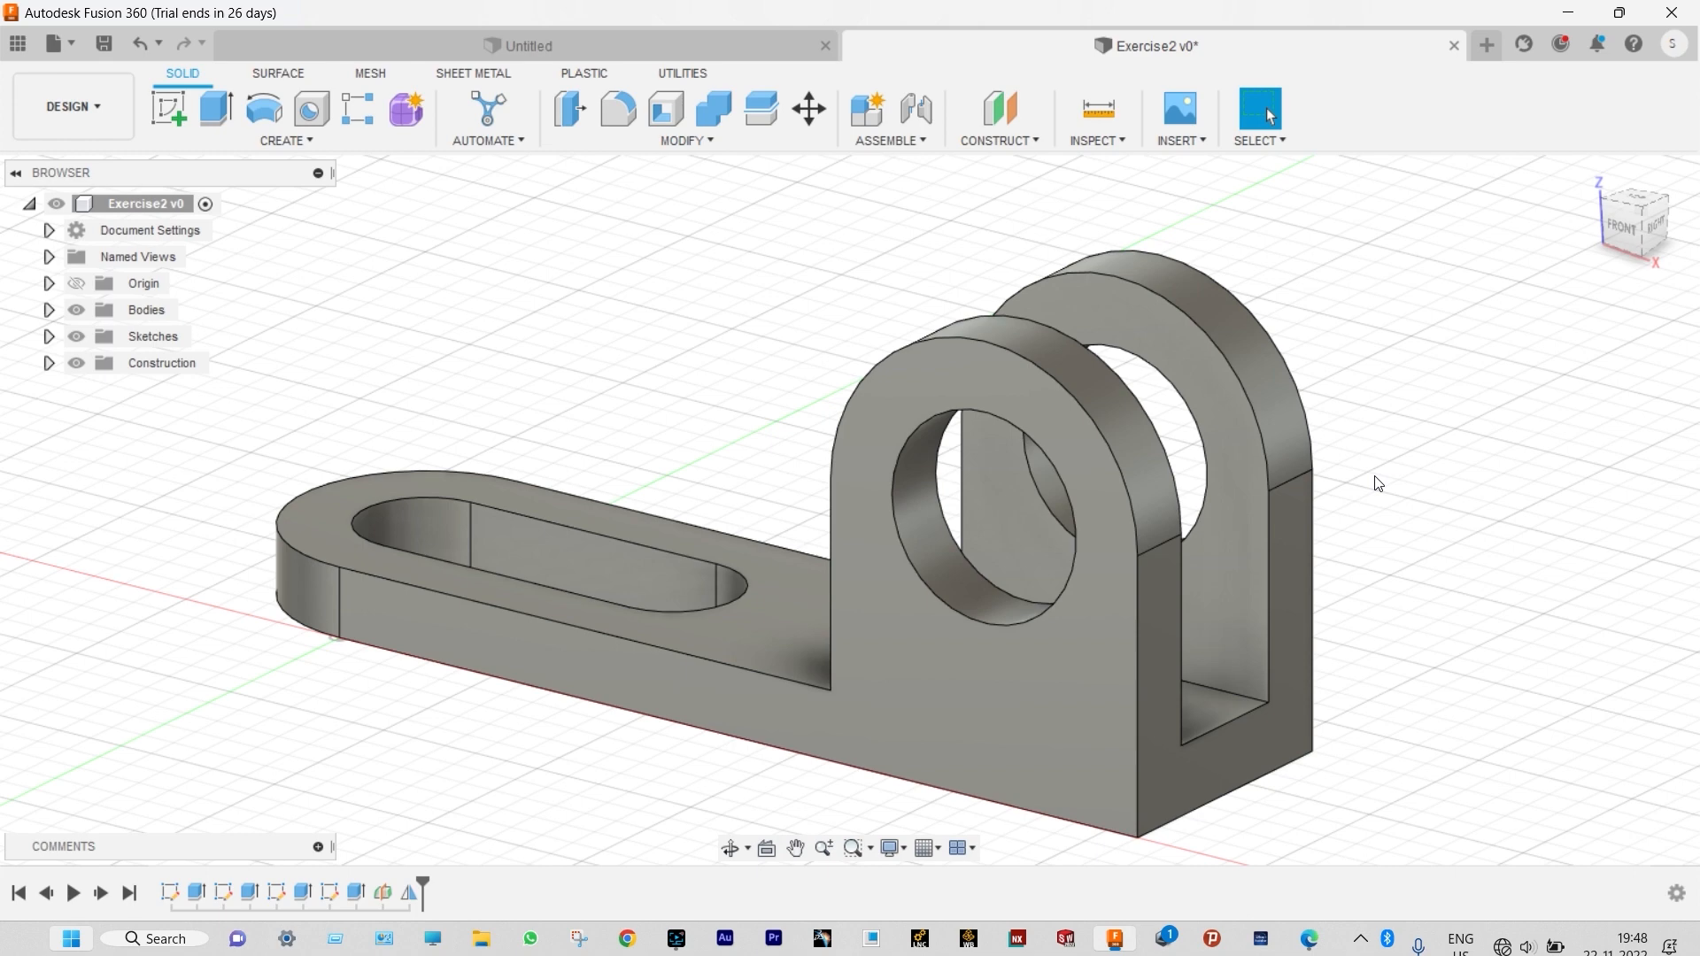
{"action": "key", "text": "a"}
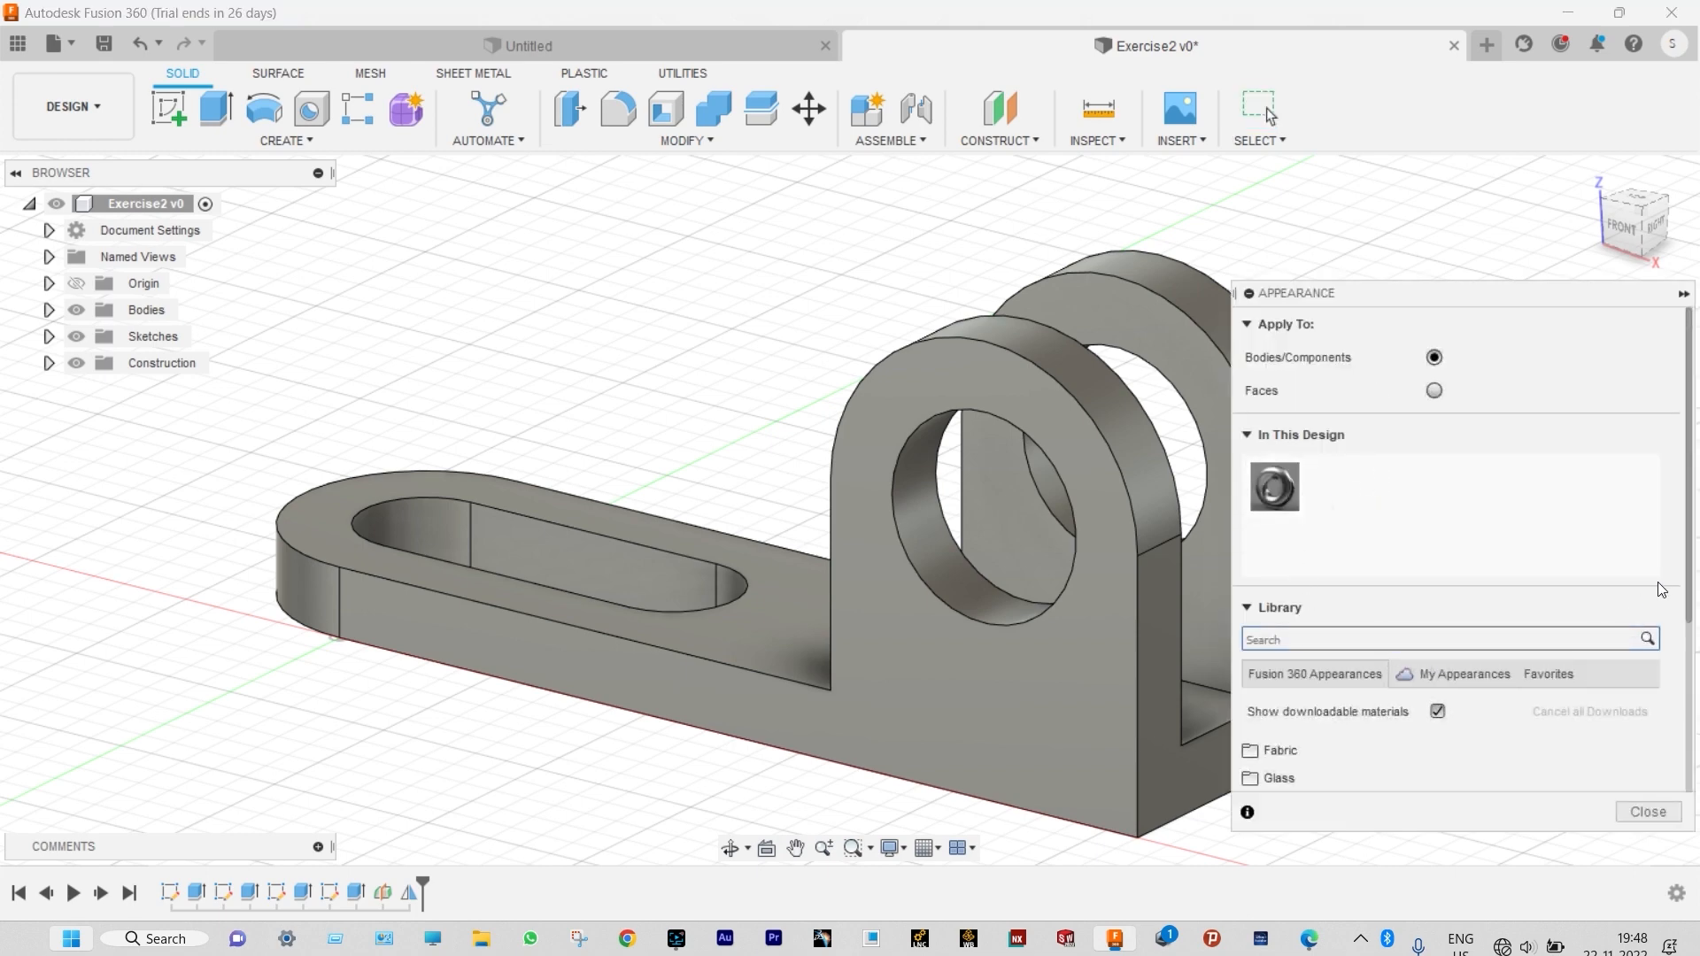
{"action": "scroll", "coordinate": [1691, 559], "scroll_direction": "down", "scroll_amount": 3}
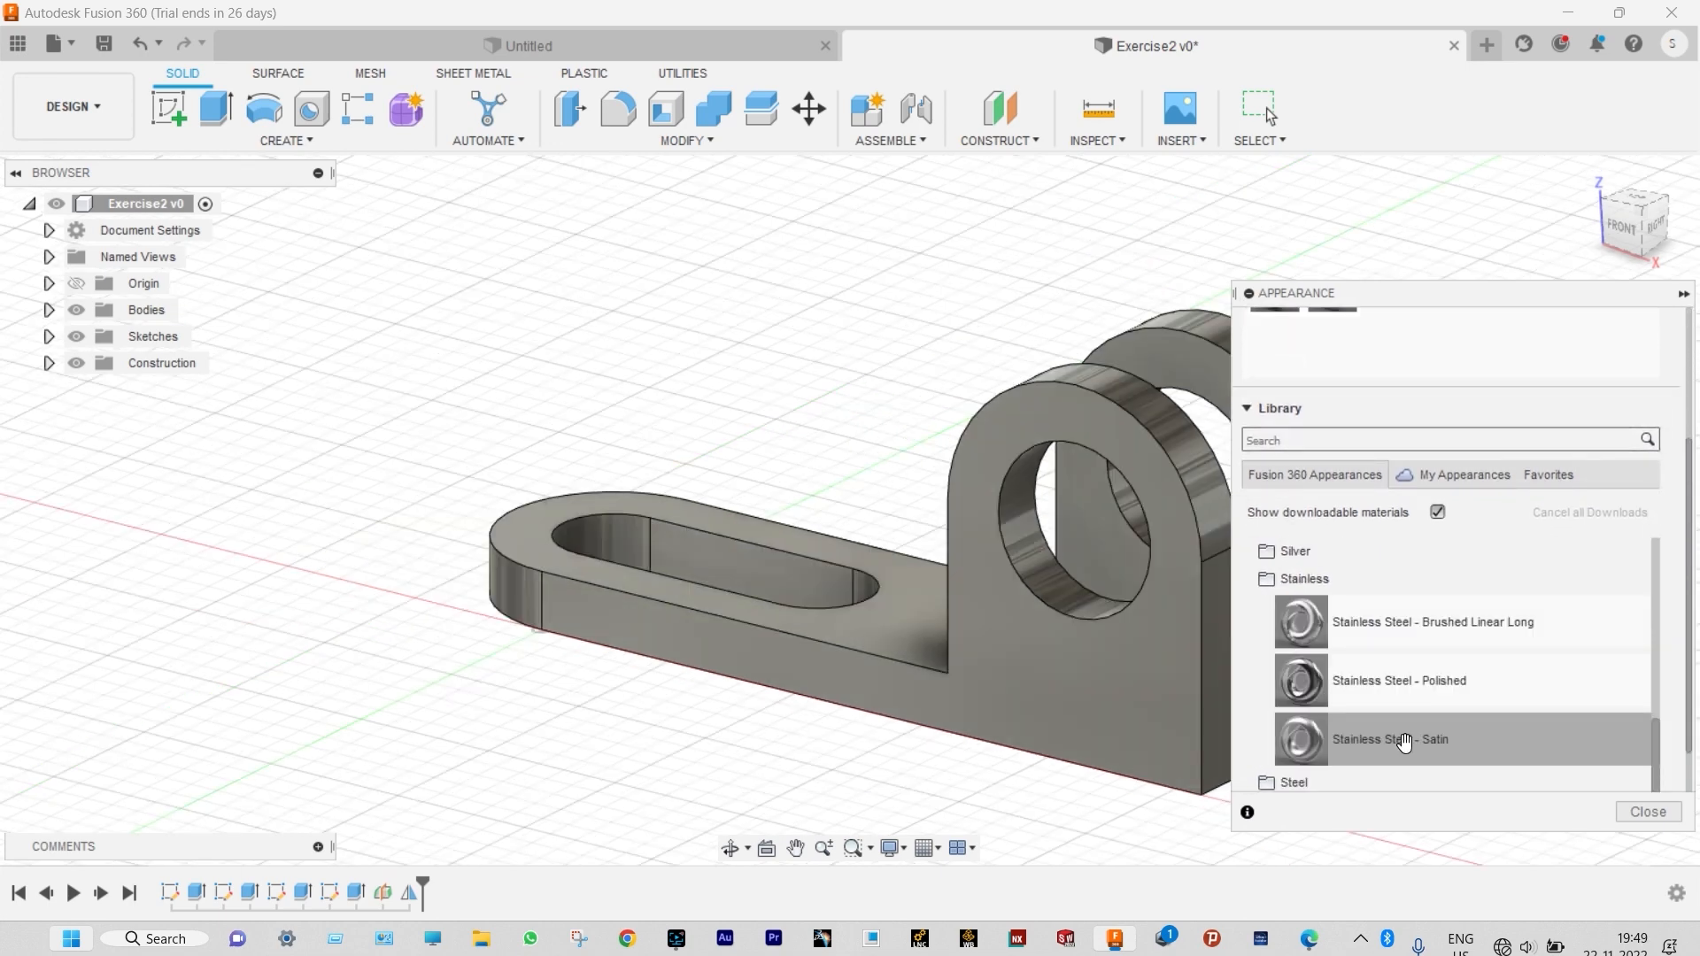
{"action": "left_click_drag", "start_coordinate": [1405, 742], "coordinate": [1139, 698]}
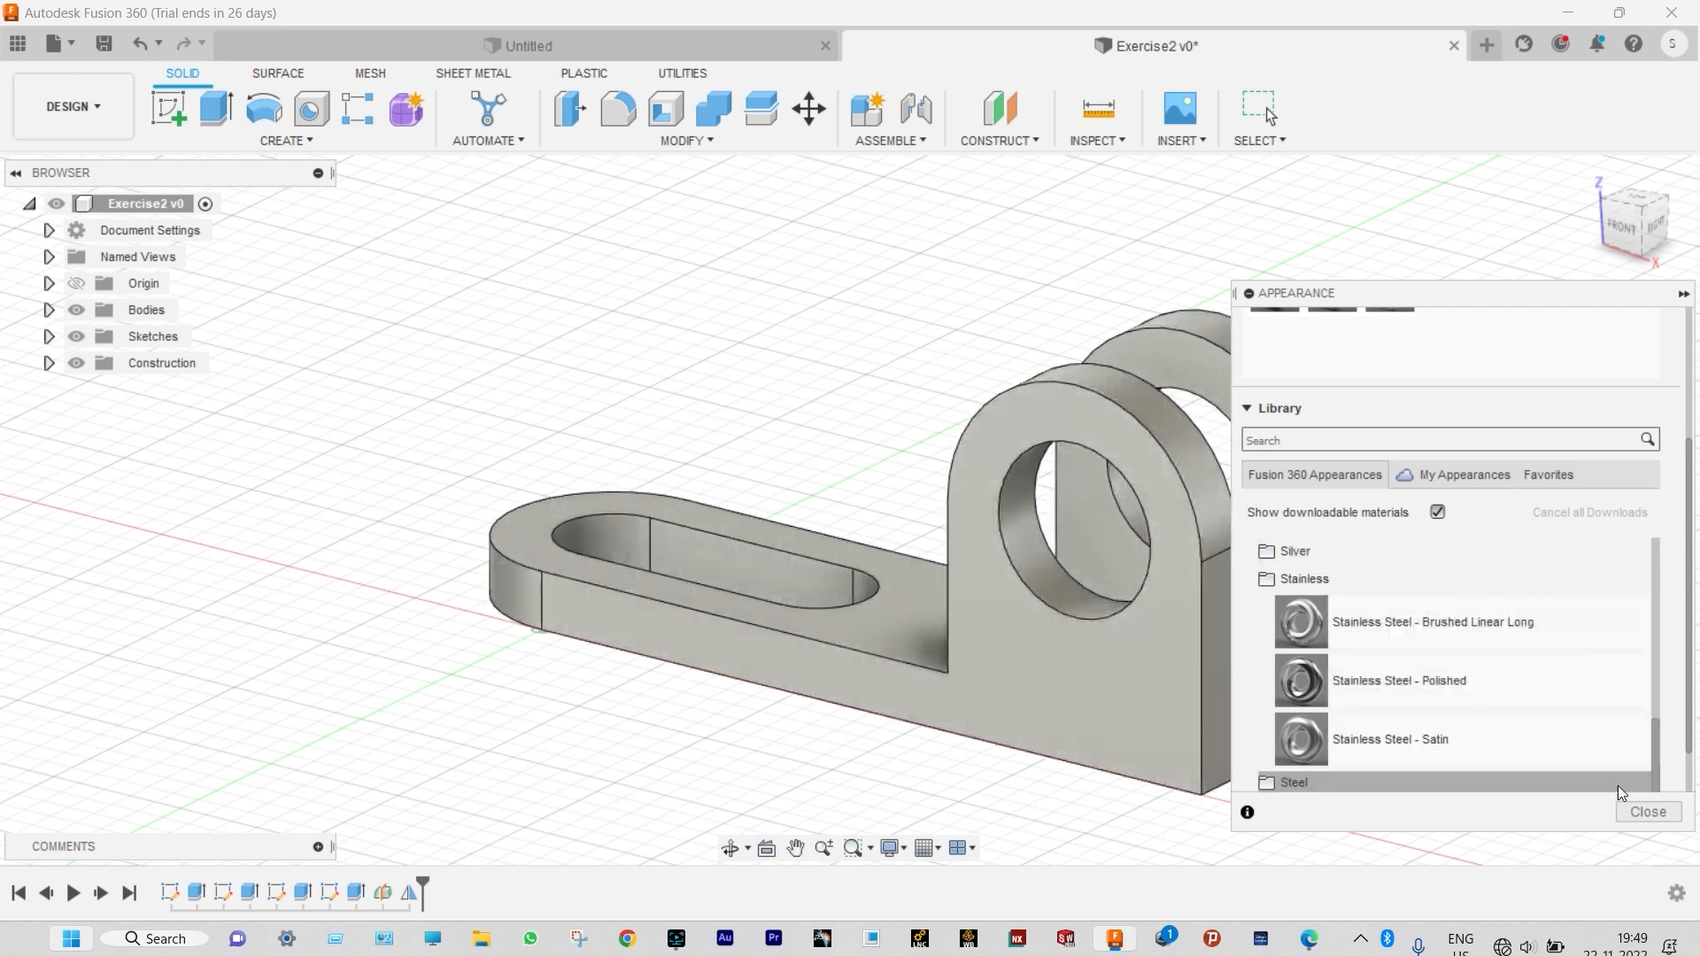
{"action": "left_click", "coordinate": [1646, 811]}
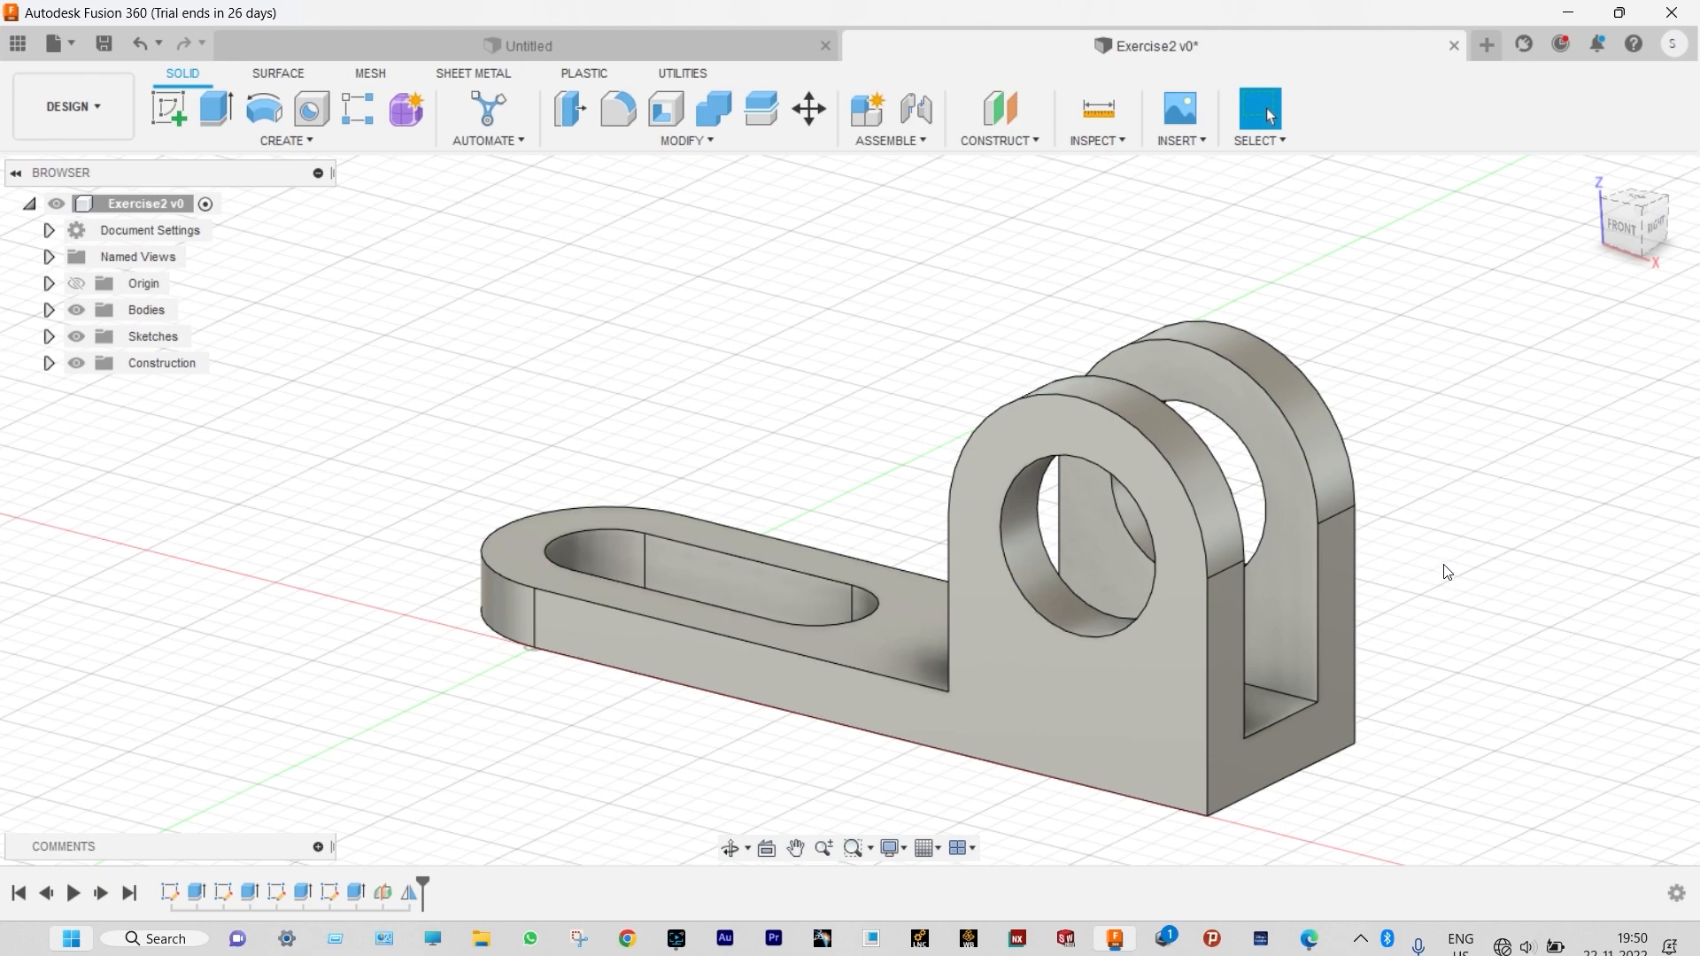
{"action": "middle_click_drag", "start_coordinate": [1448, 572], "coordinate": [1563, 593], "text": "shift"}
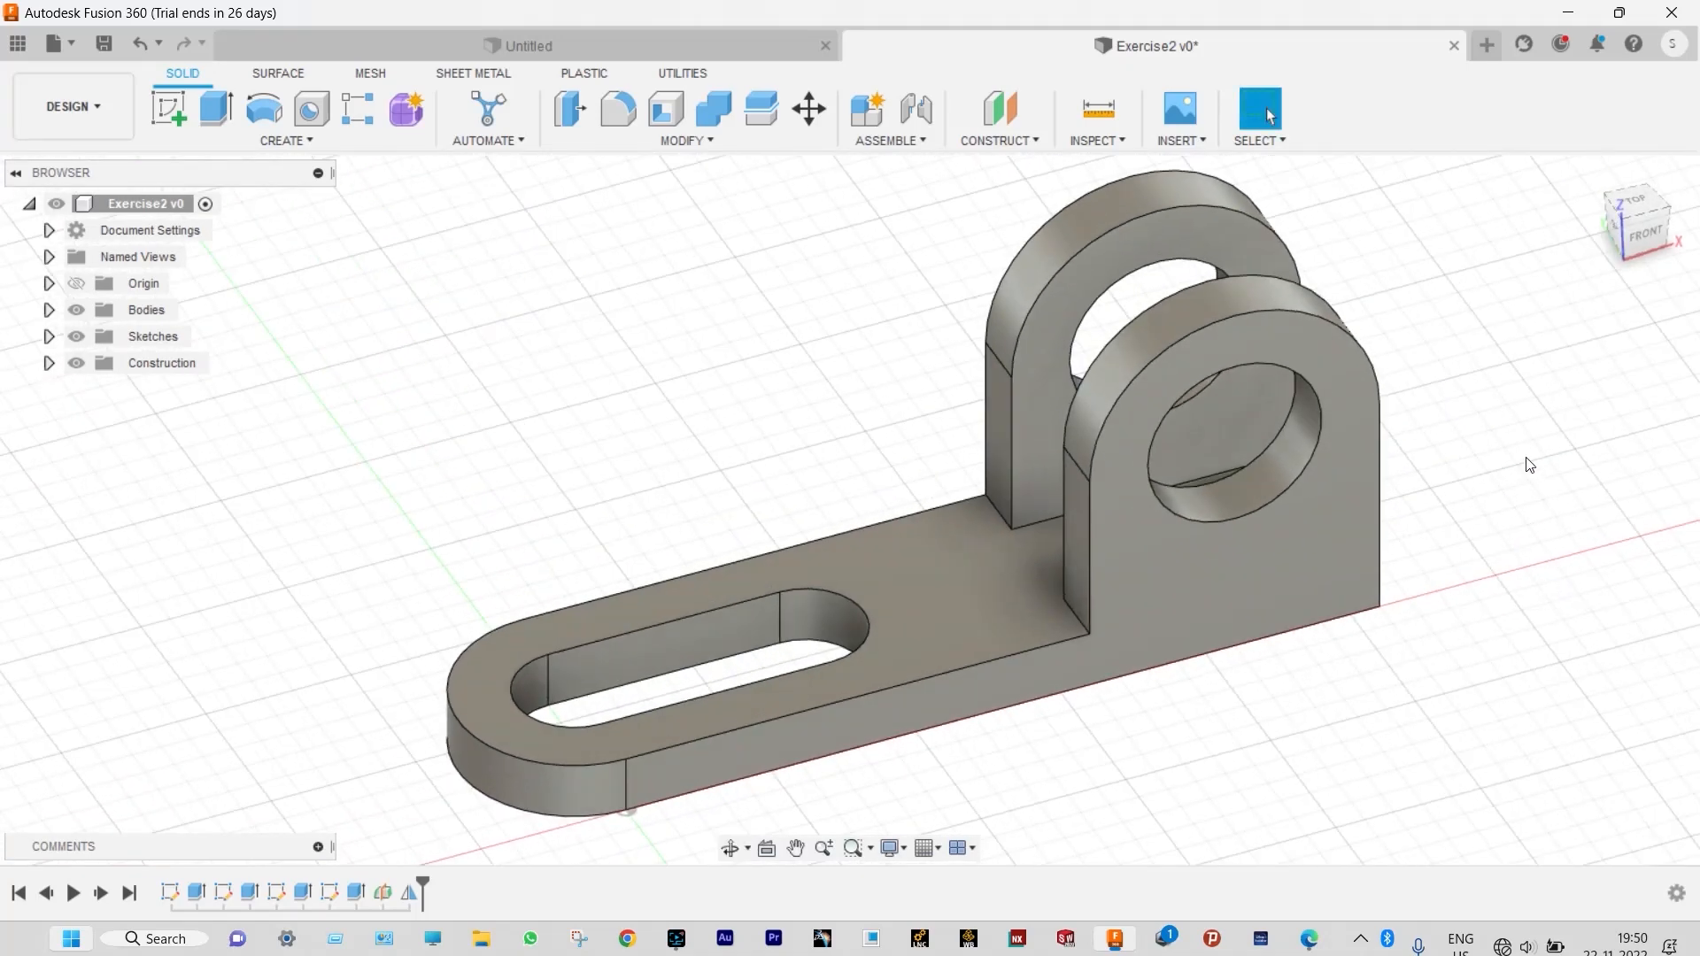